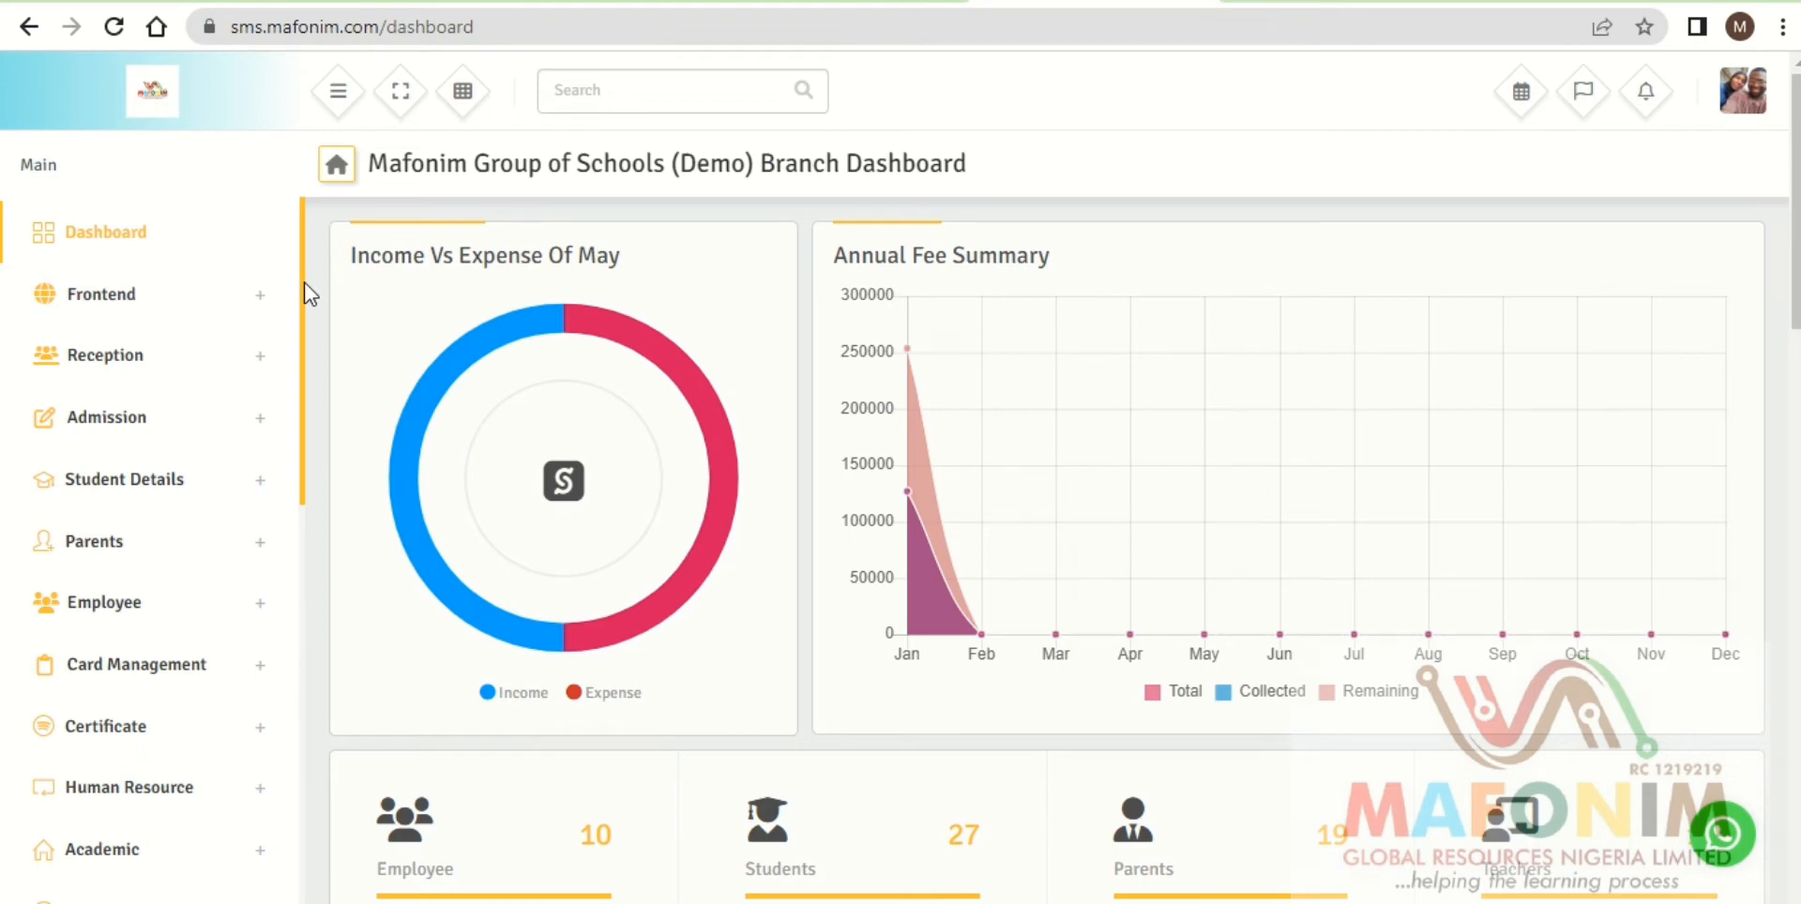
# Open the Question Group page of the Online Exam module.
pyautogui.scroll(-2, 301, 289)
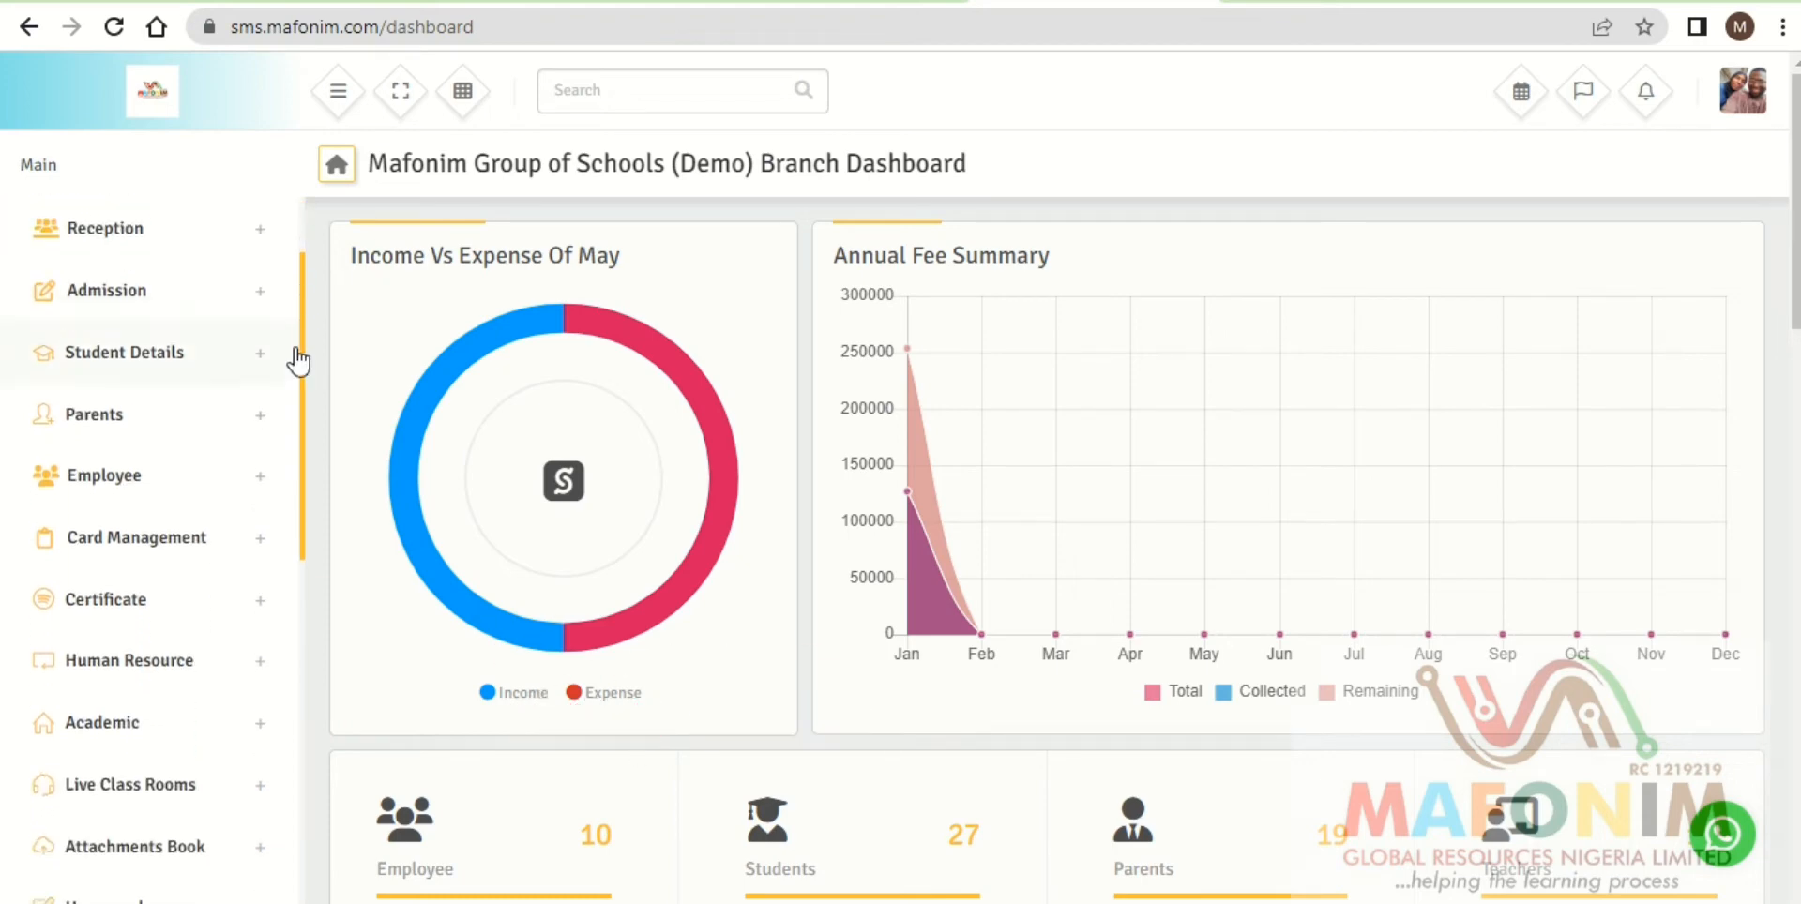
pyautogui.scroll(-3, 297, 380)
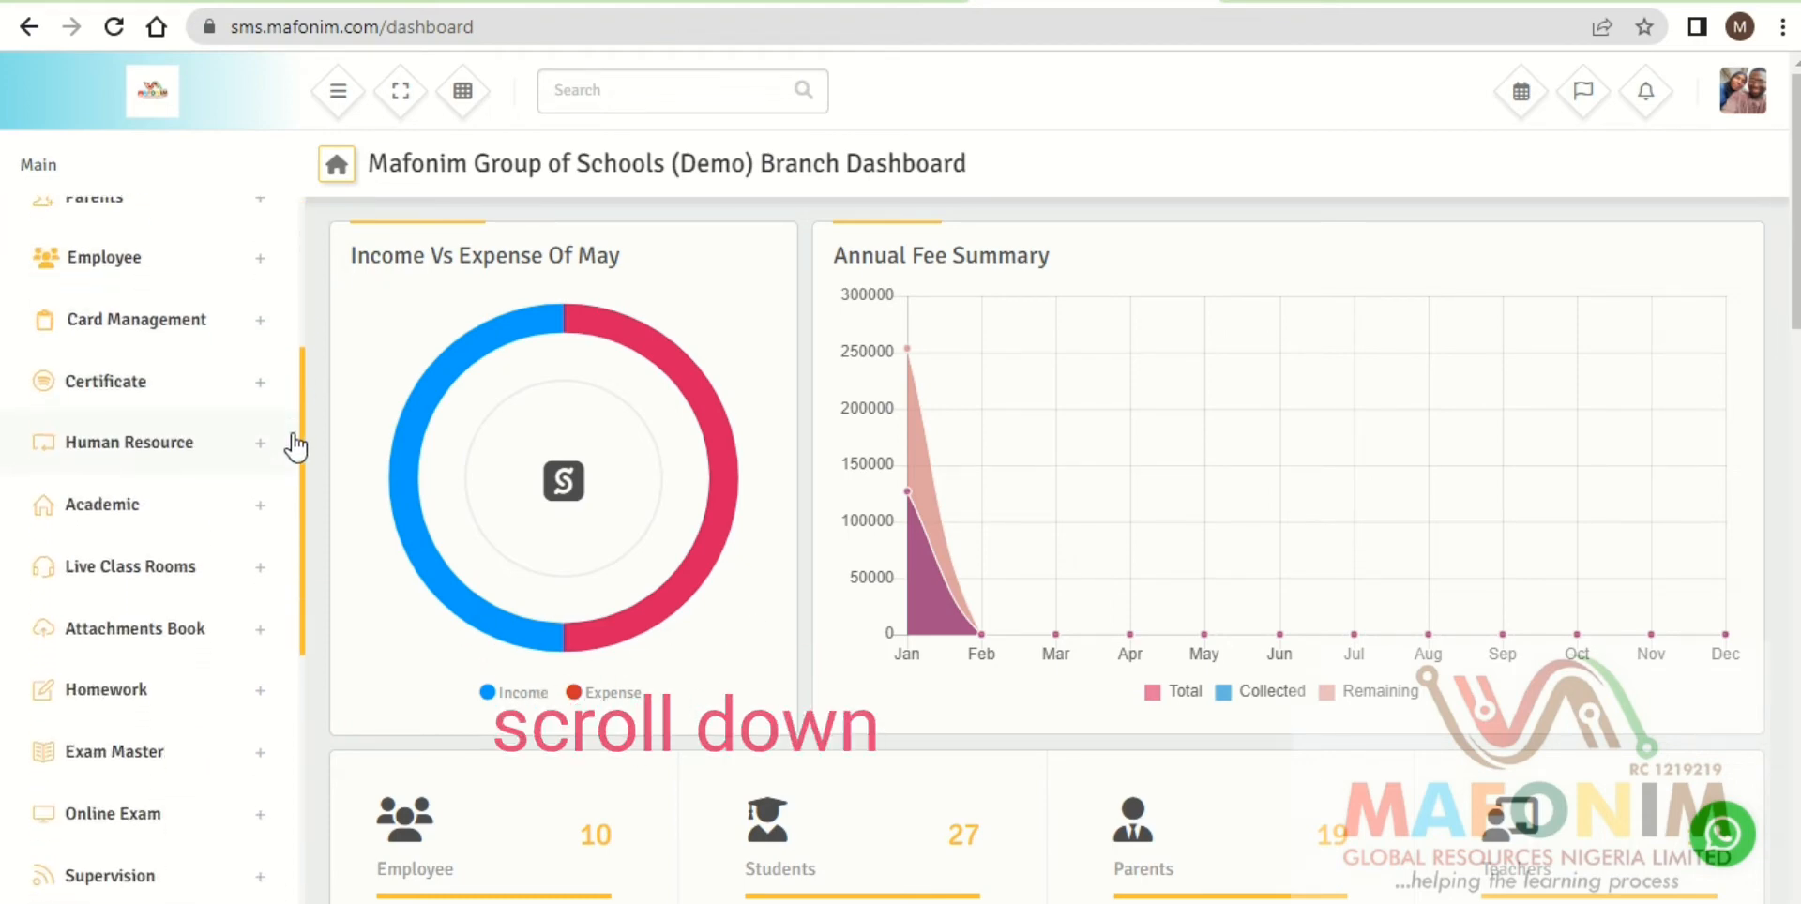
pyautogui.scroll(-1, 298, 487)
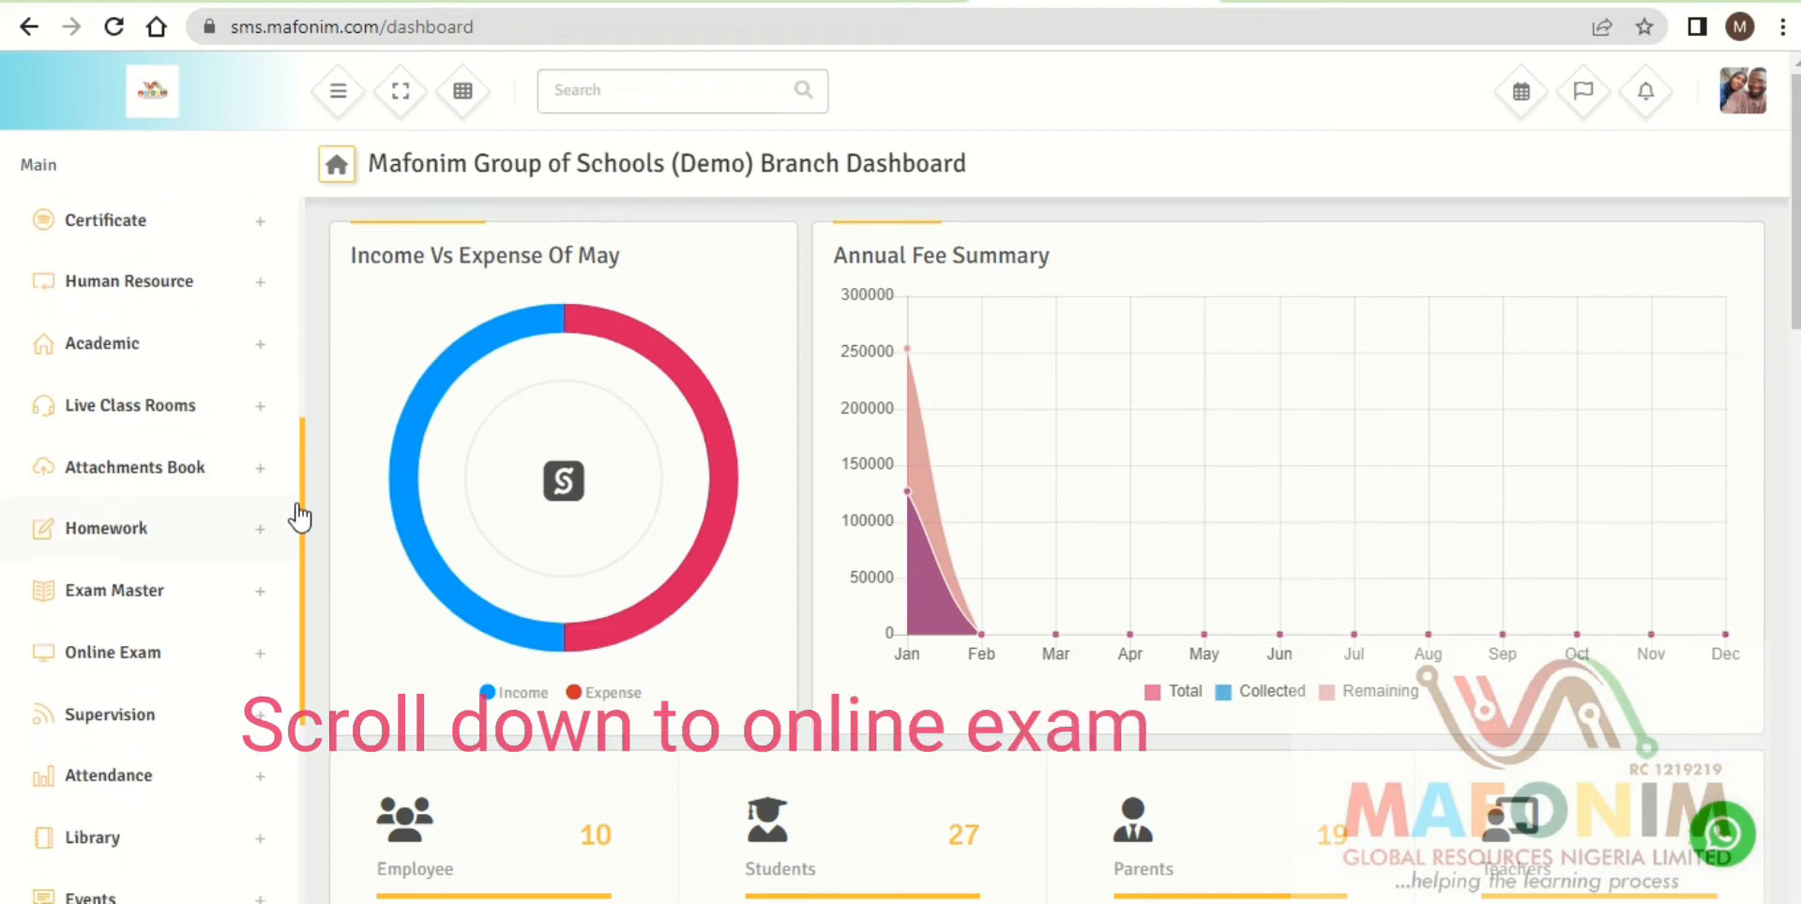
pyautogui.scroll(-2, 298, 525)
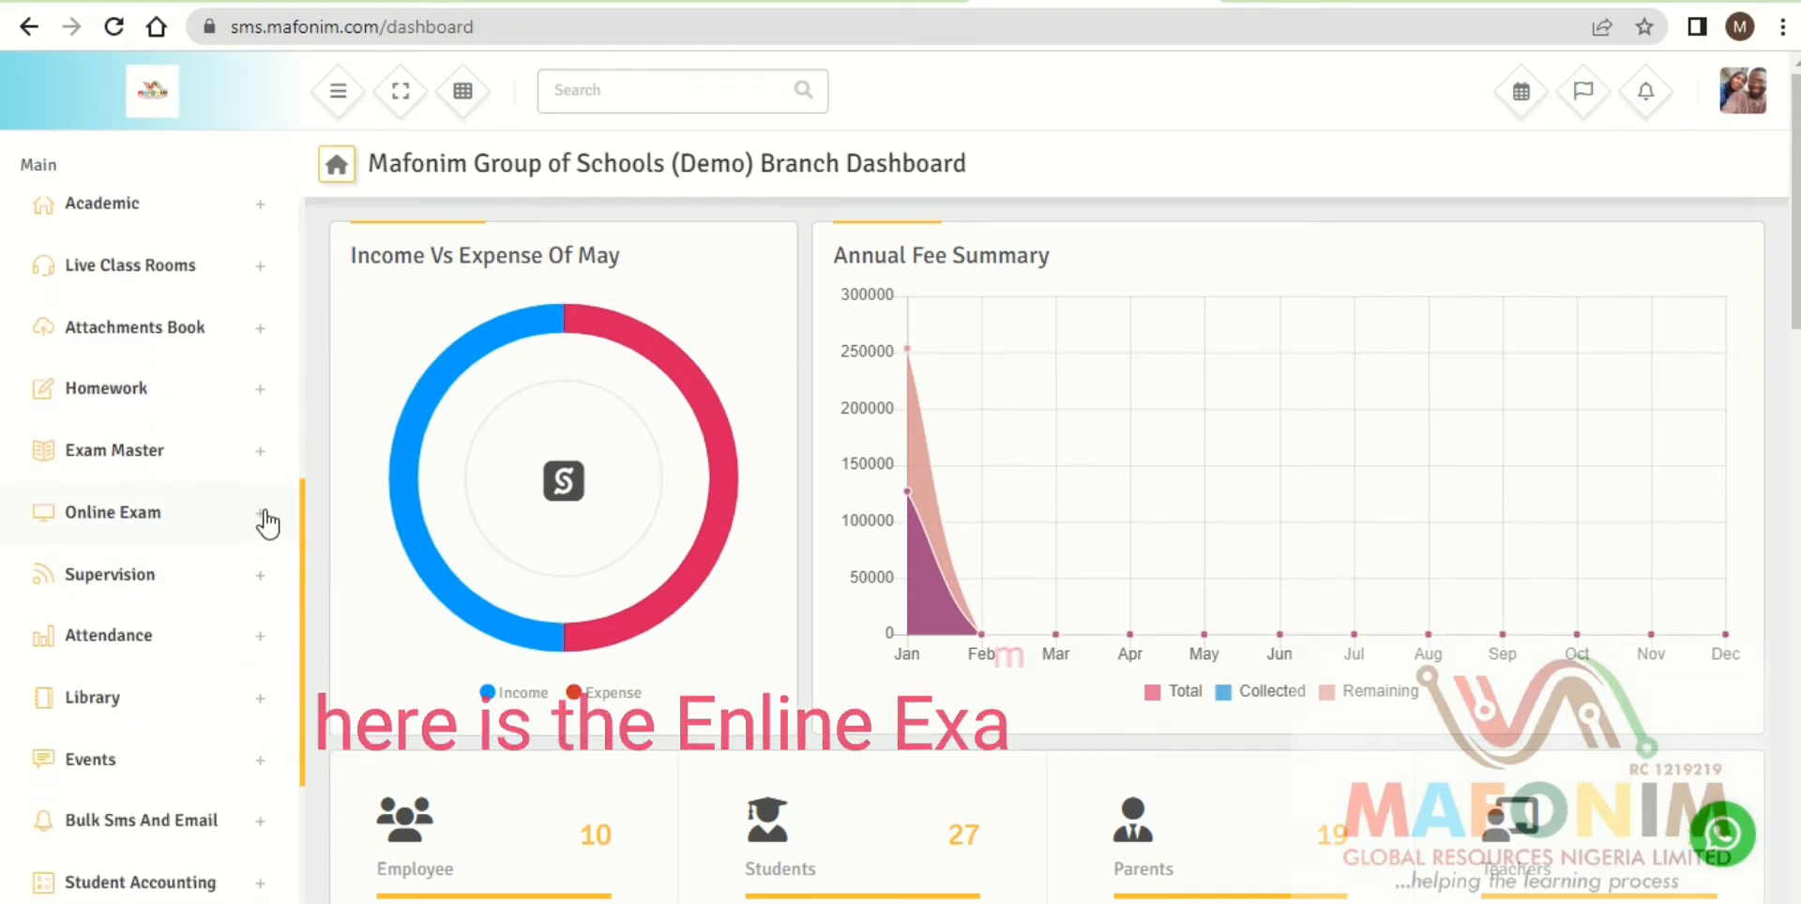
pyautogui.click(262, 516)
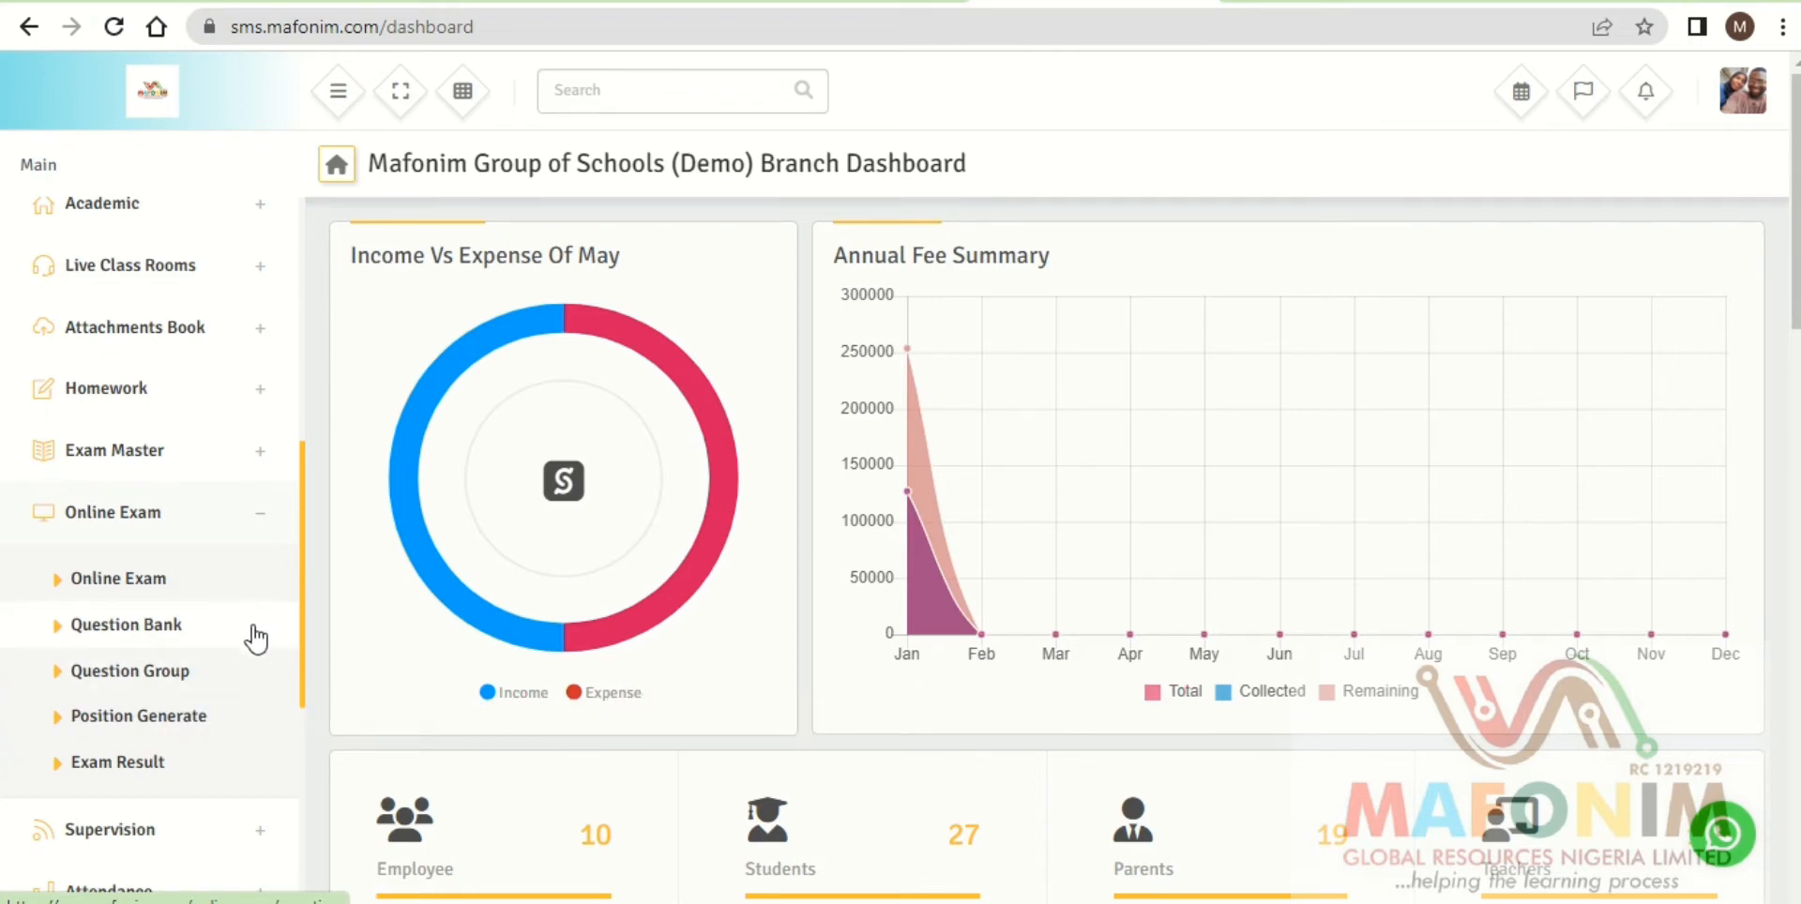
pyautogui.click(206, 691)
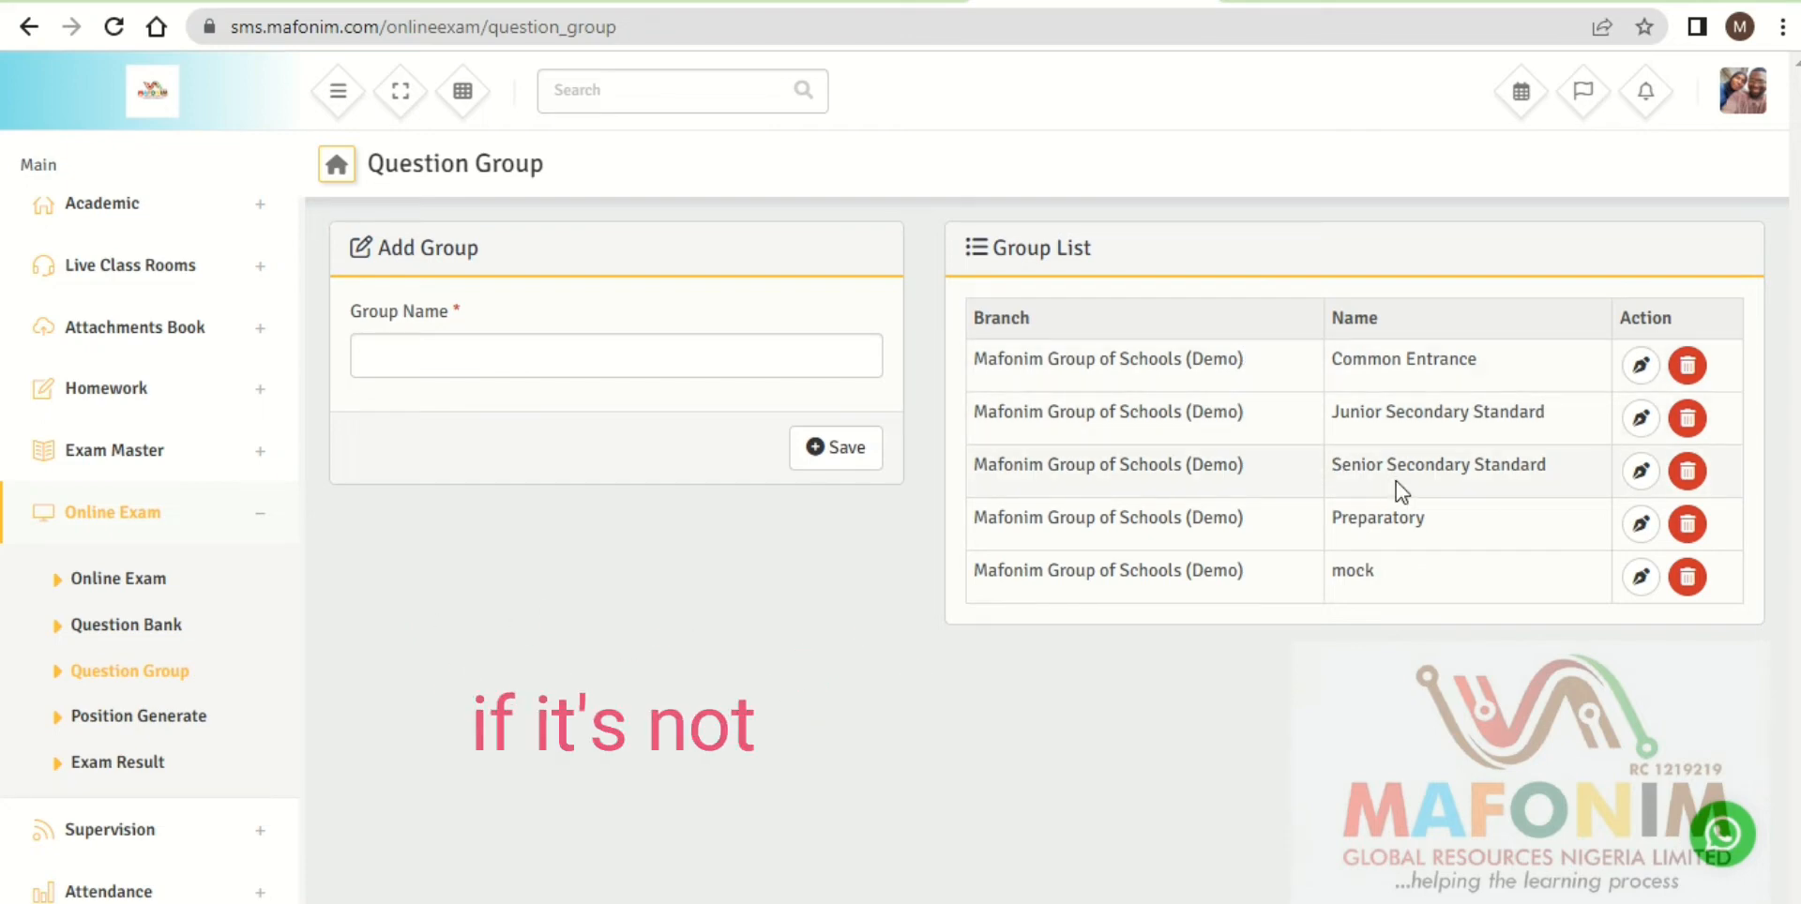
# Try to add a question group named "mock".
pyautogui.click(624, 354)
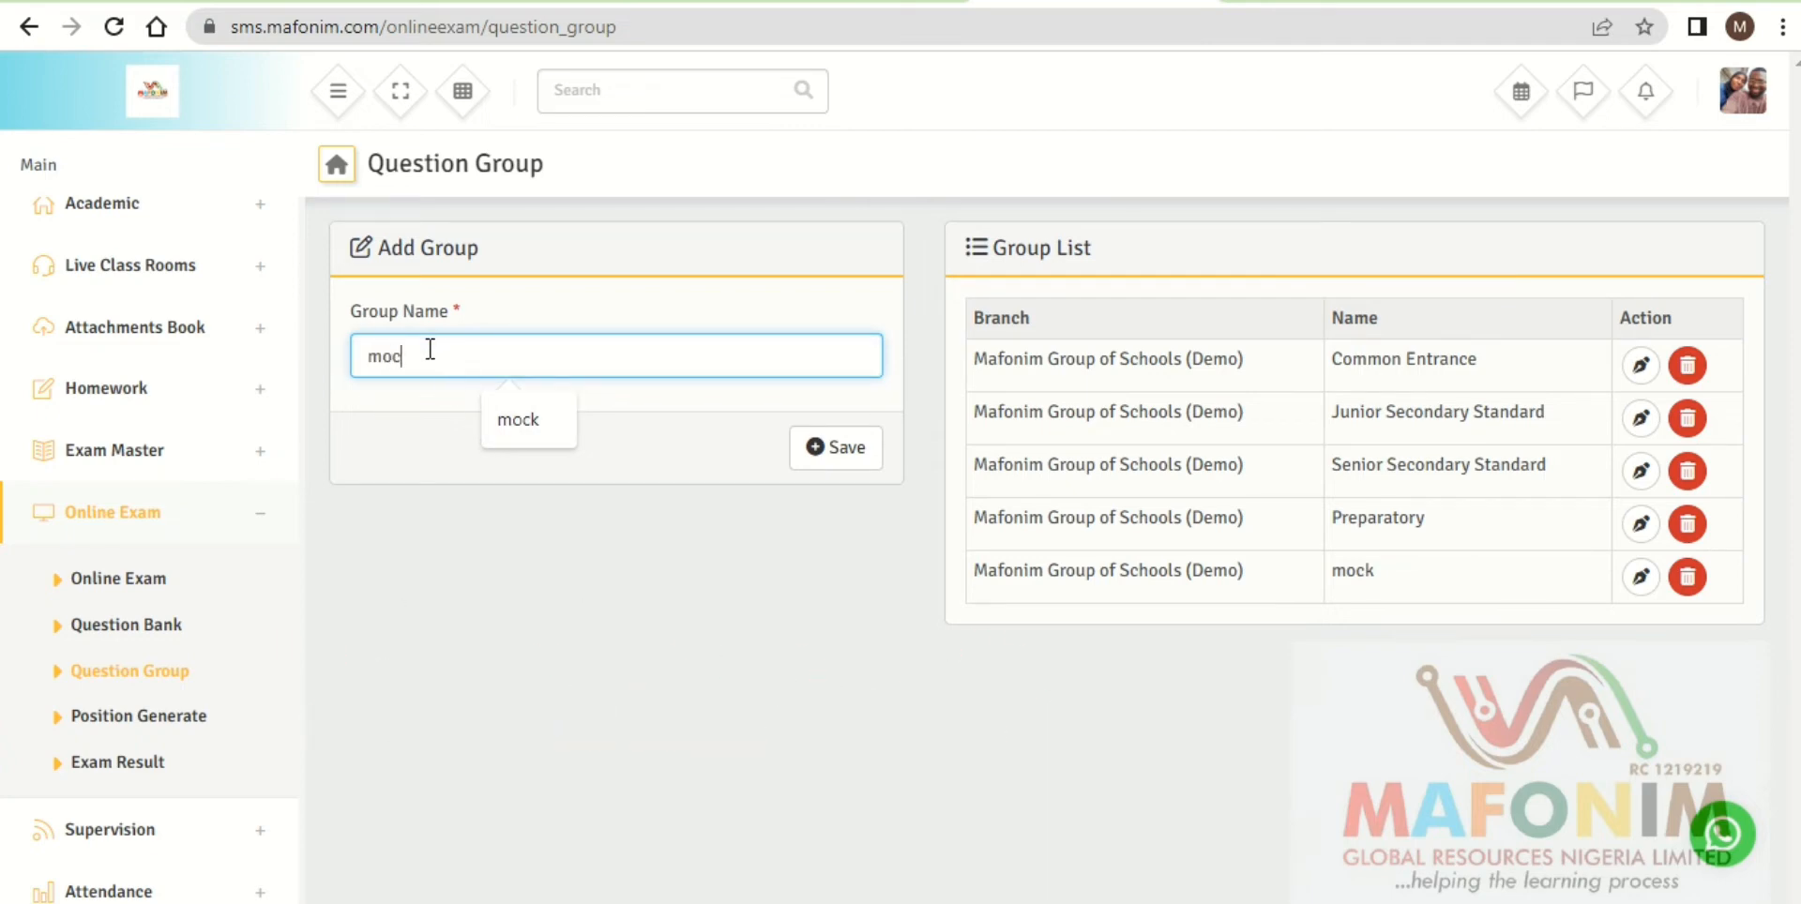
pyautogui.write('k')
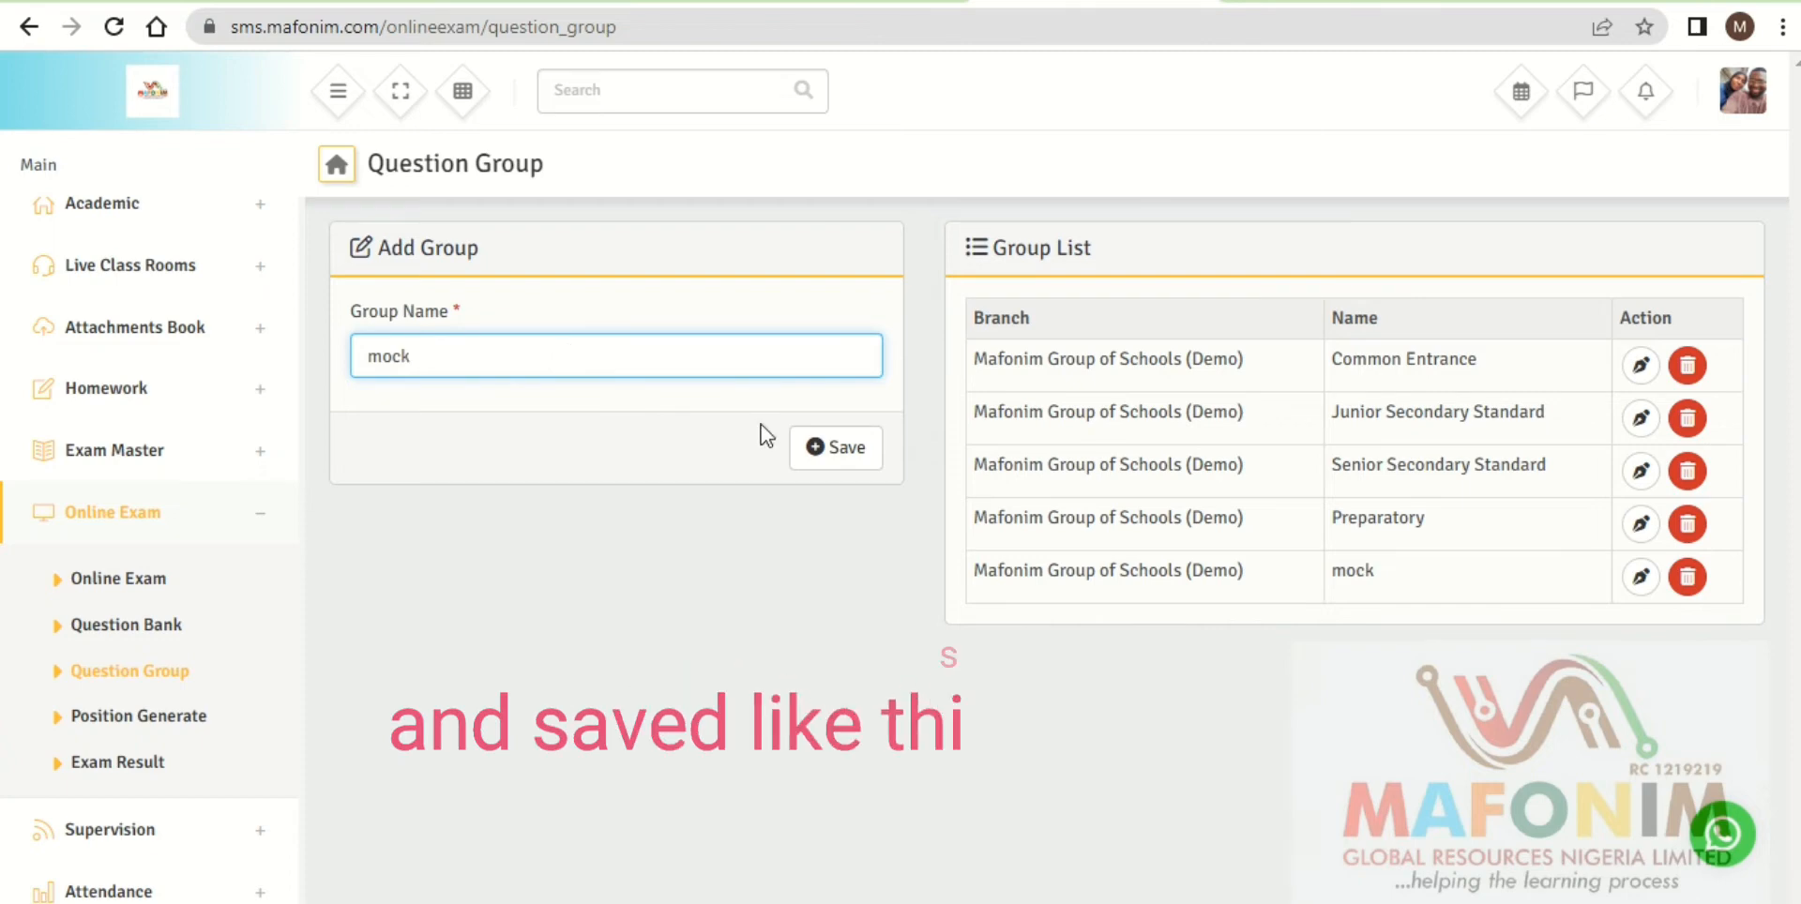
pyautogui.click(846, 462)
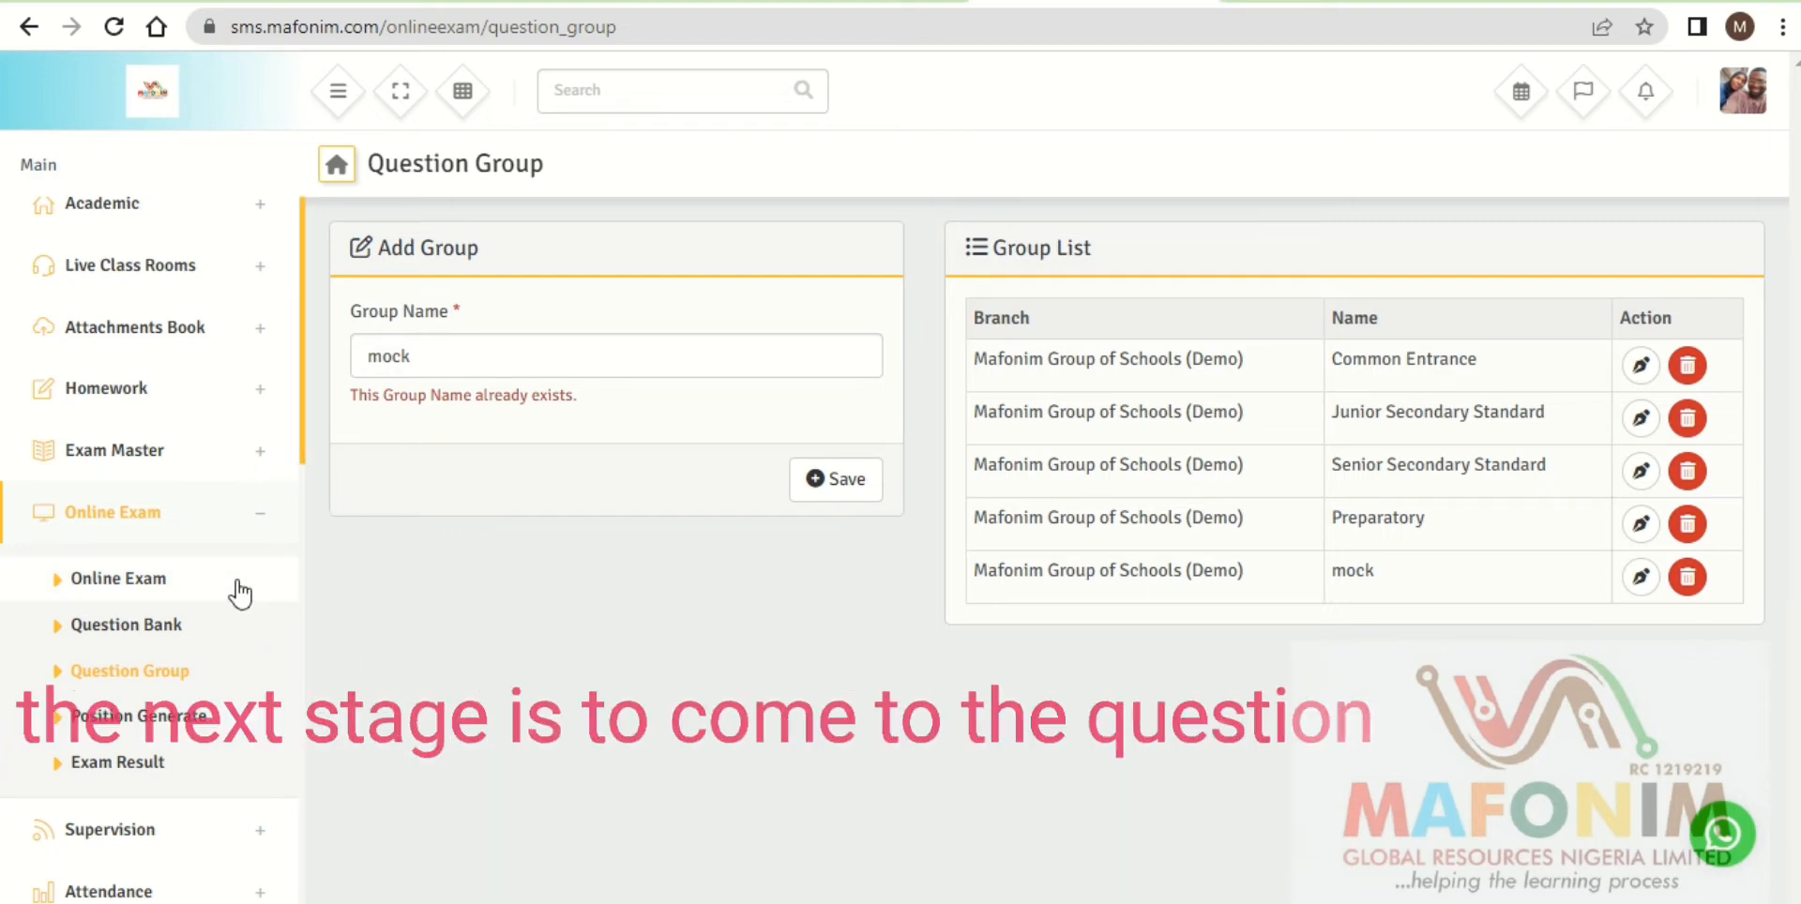
# Start a new question in the question bank for class SSS 1, section A, subject Agricultural Science.
pyautogui.click(142, 634)
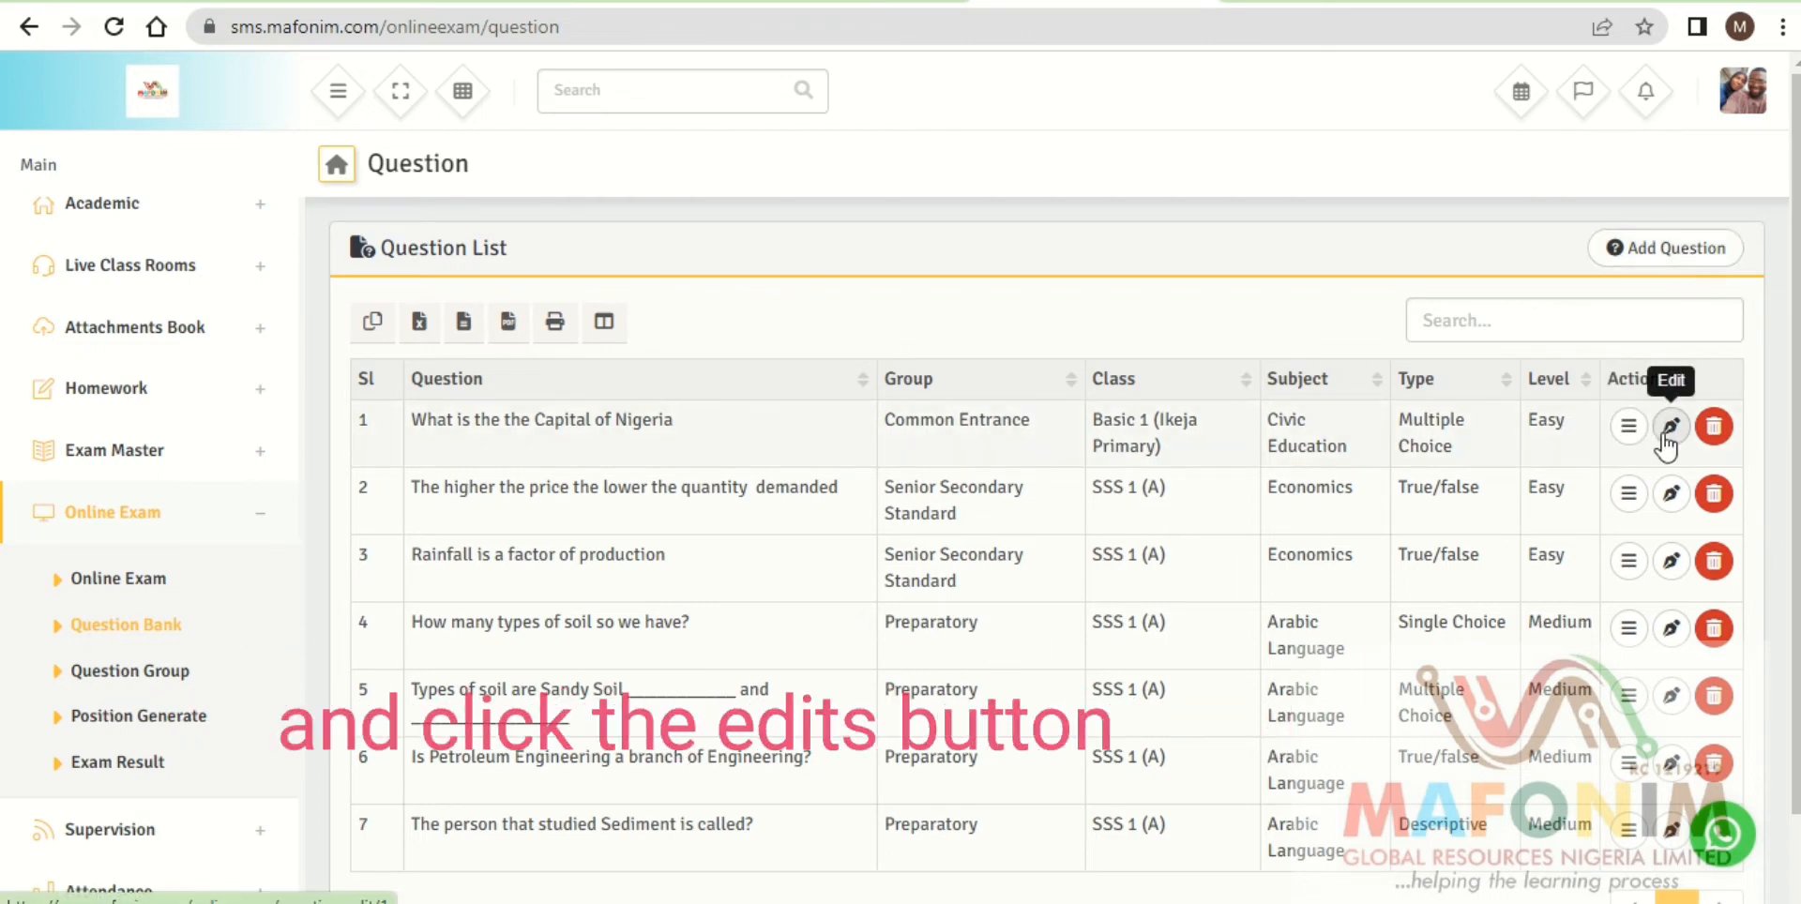
pyautogui.click(1675, 263)
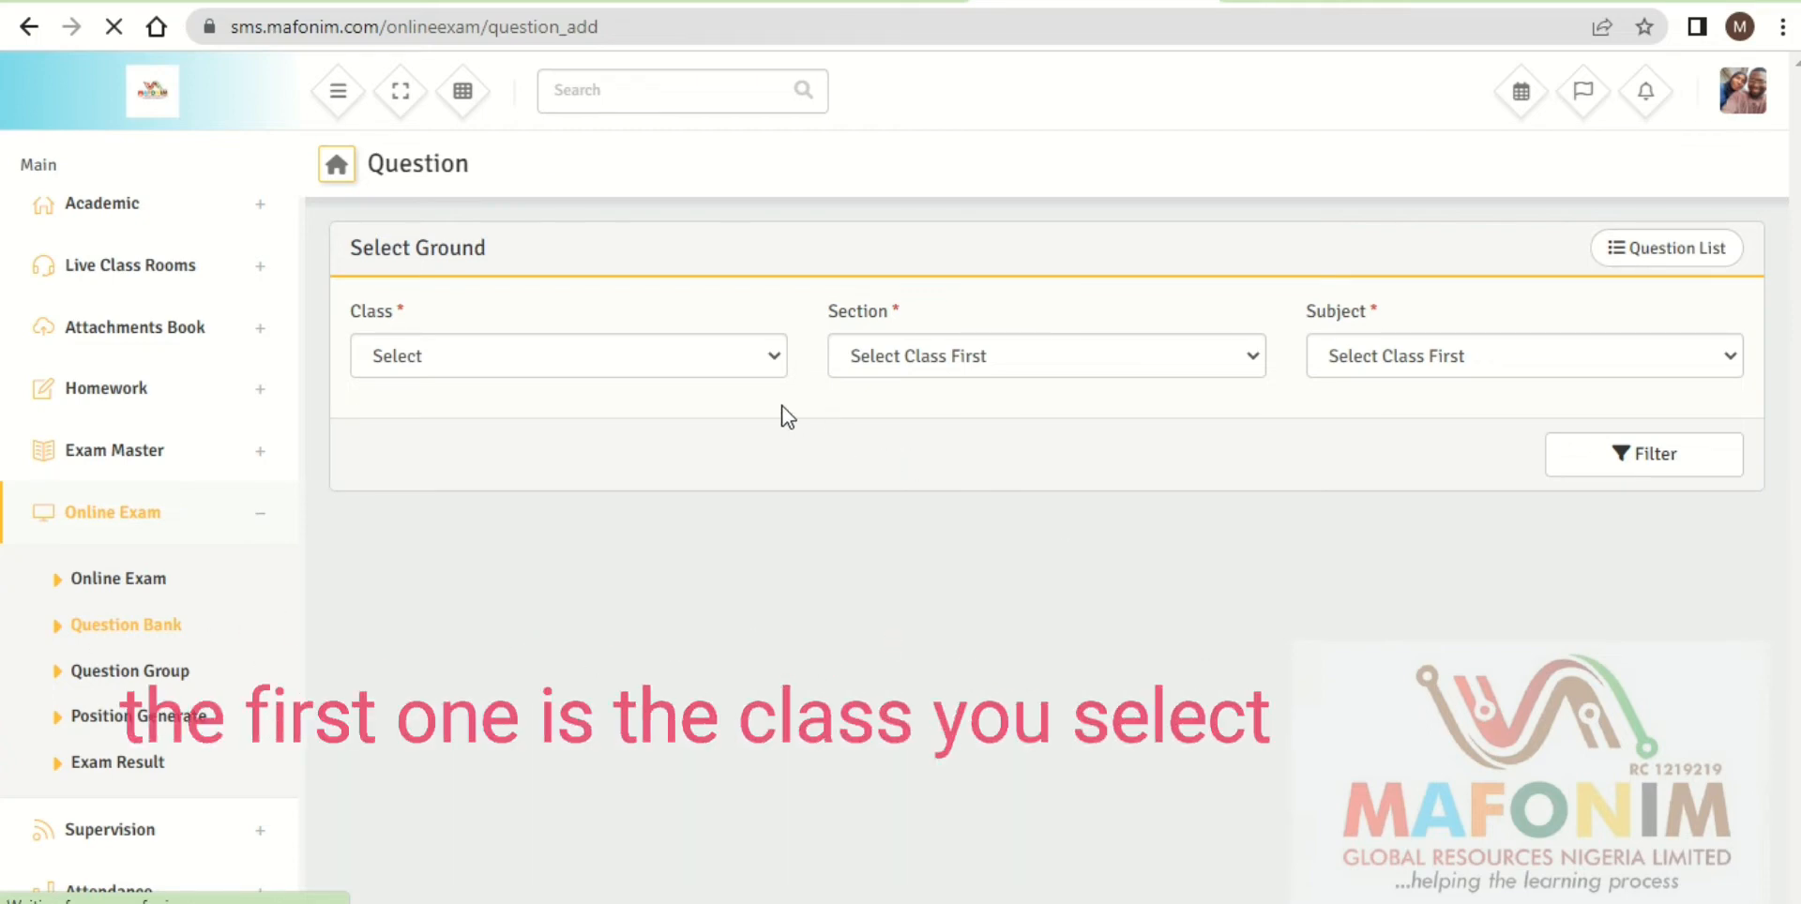
pyautogui.click(777, 358)
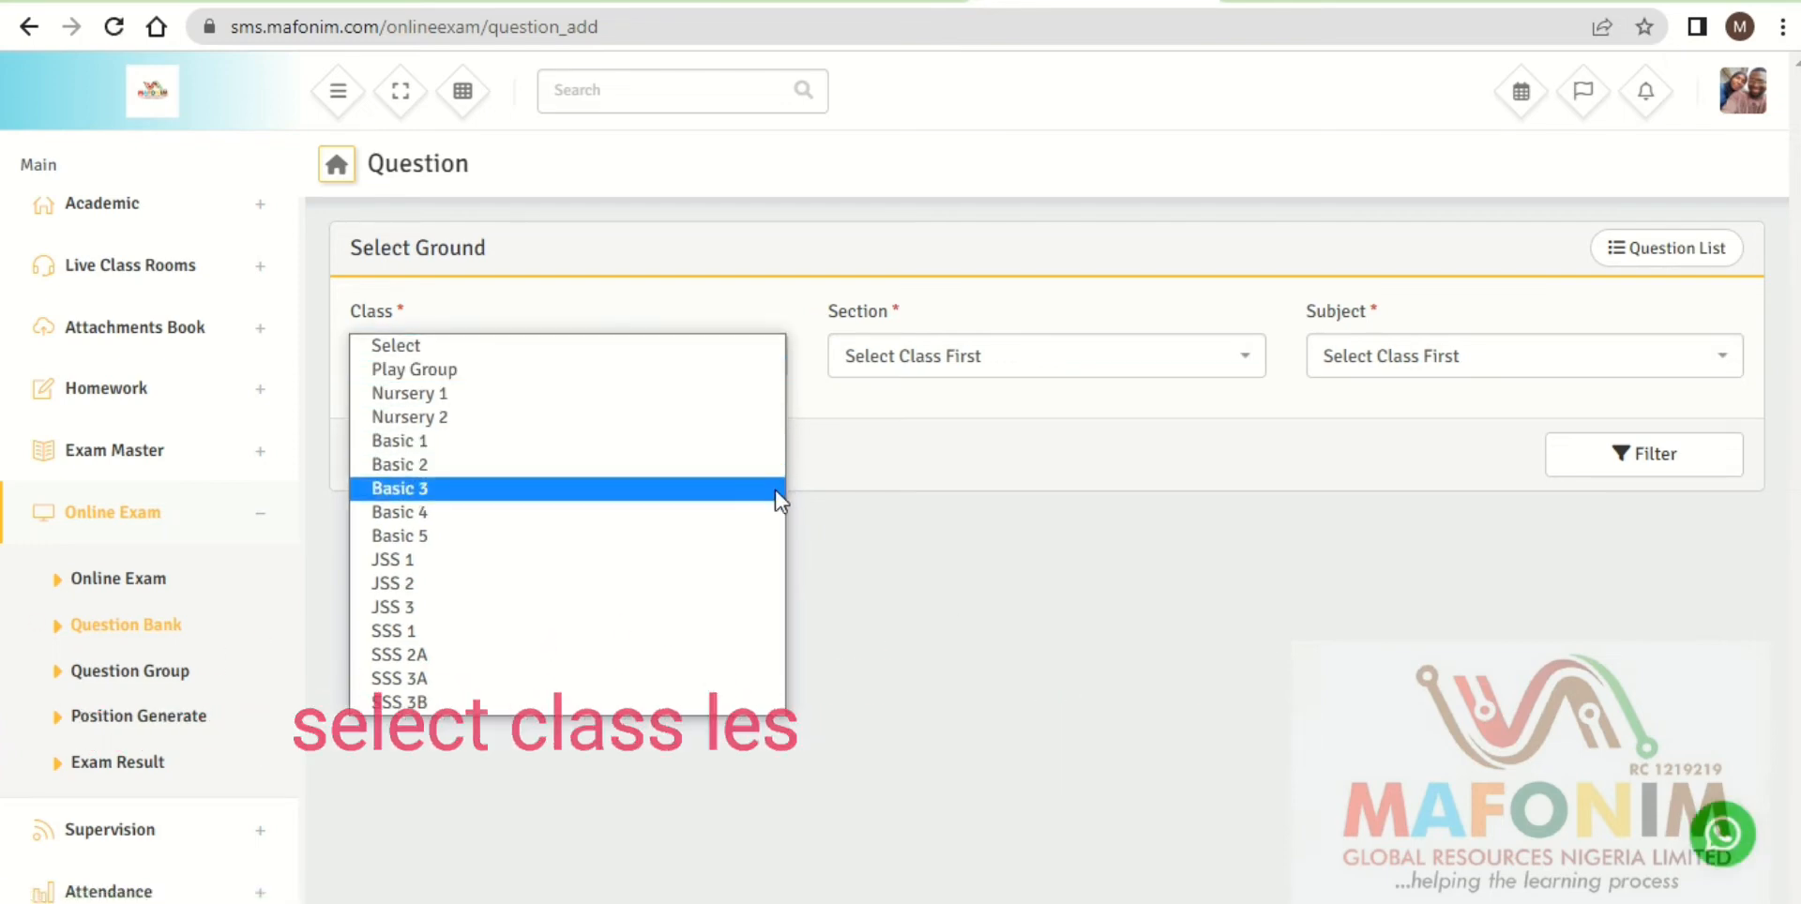
pyautogui.click(732, 628)
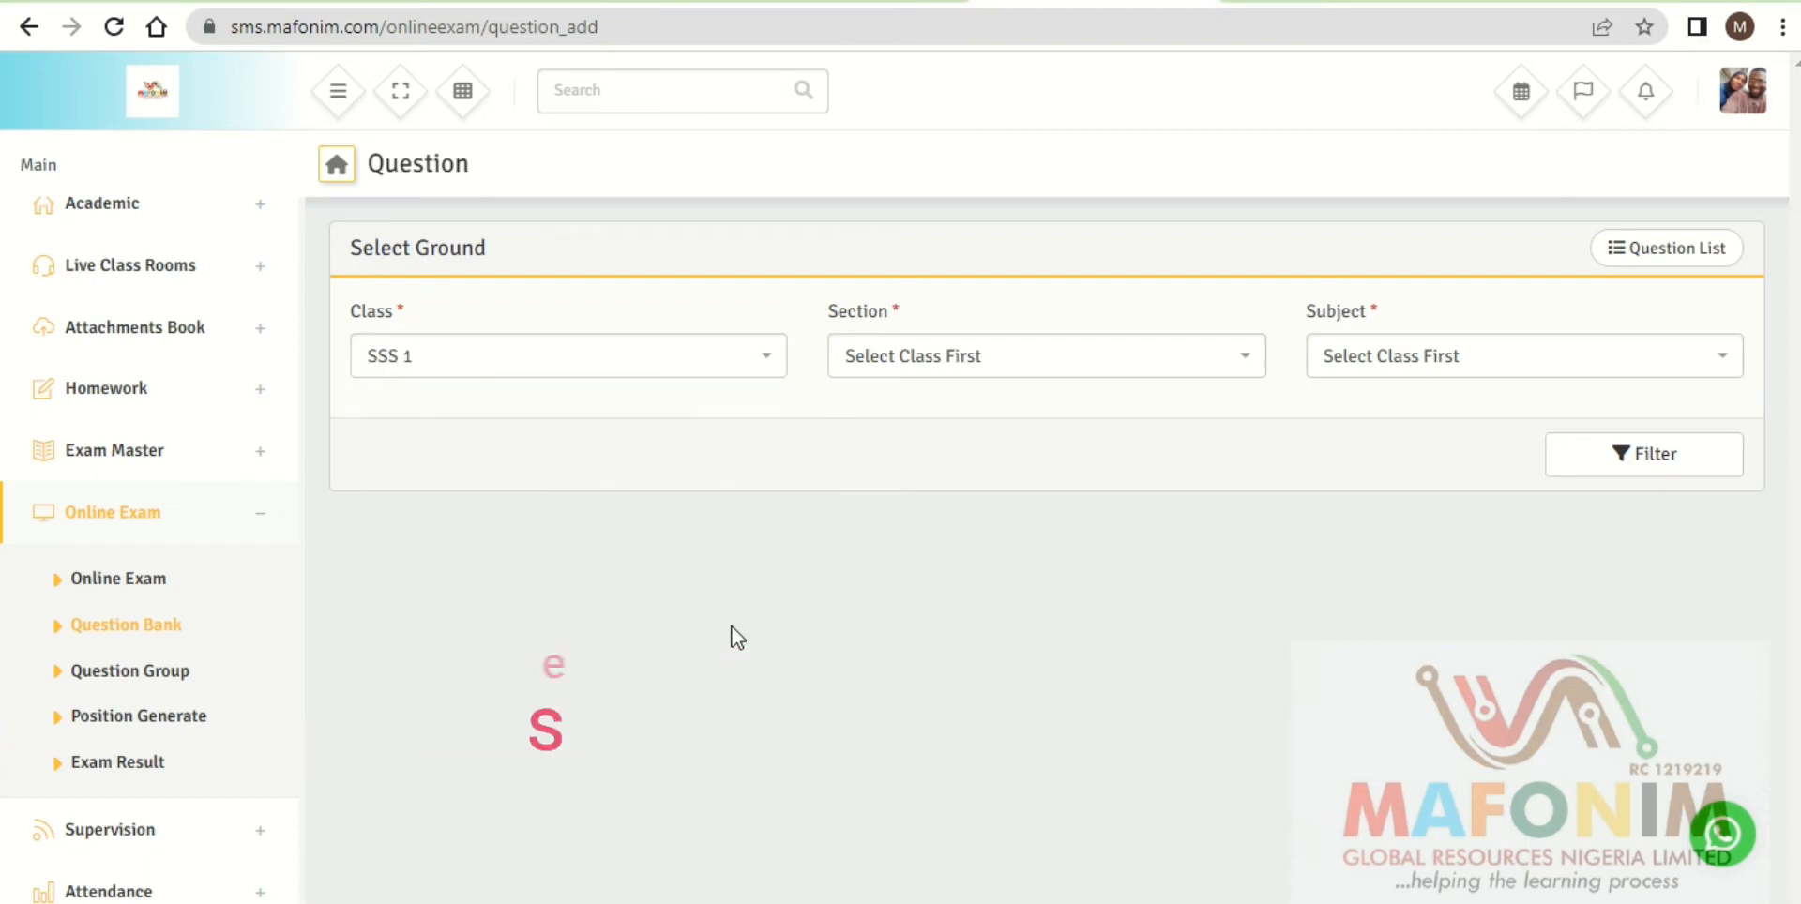
pyautogui.click(1007, 381)
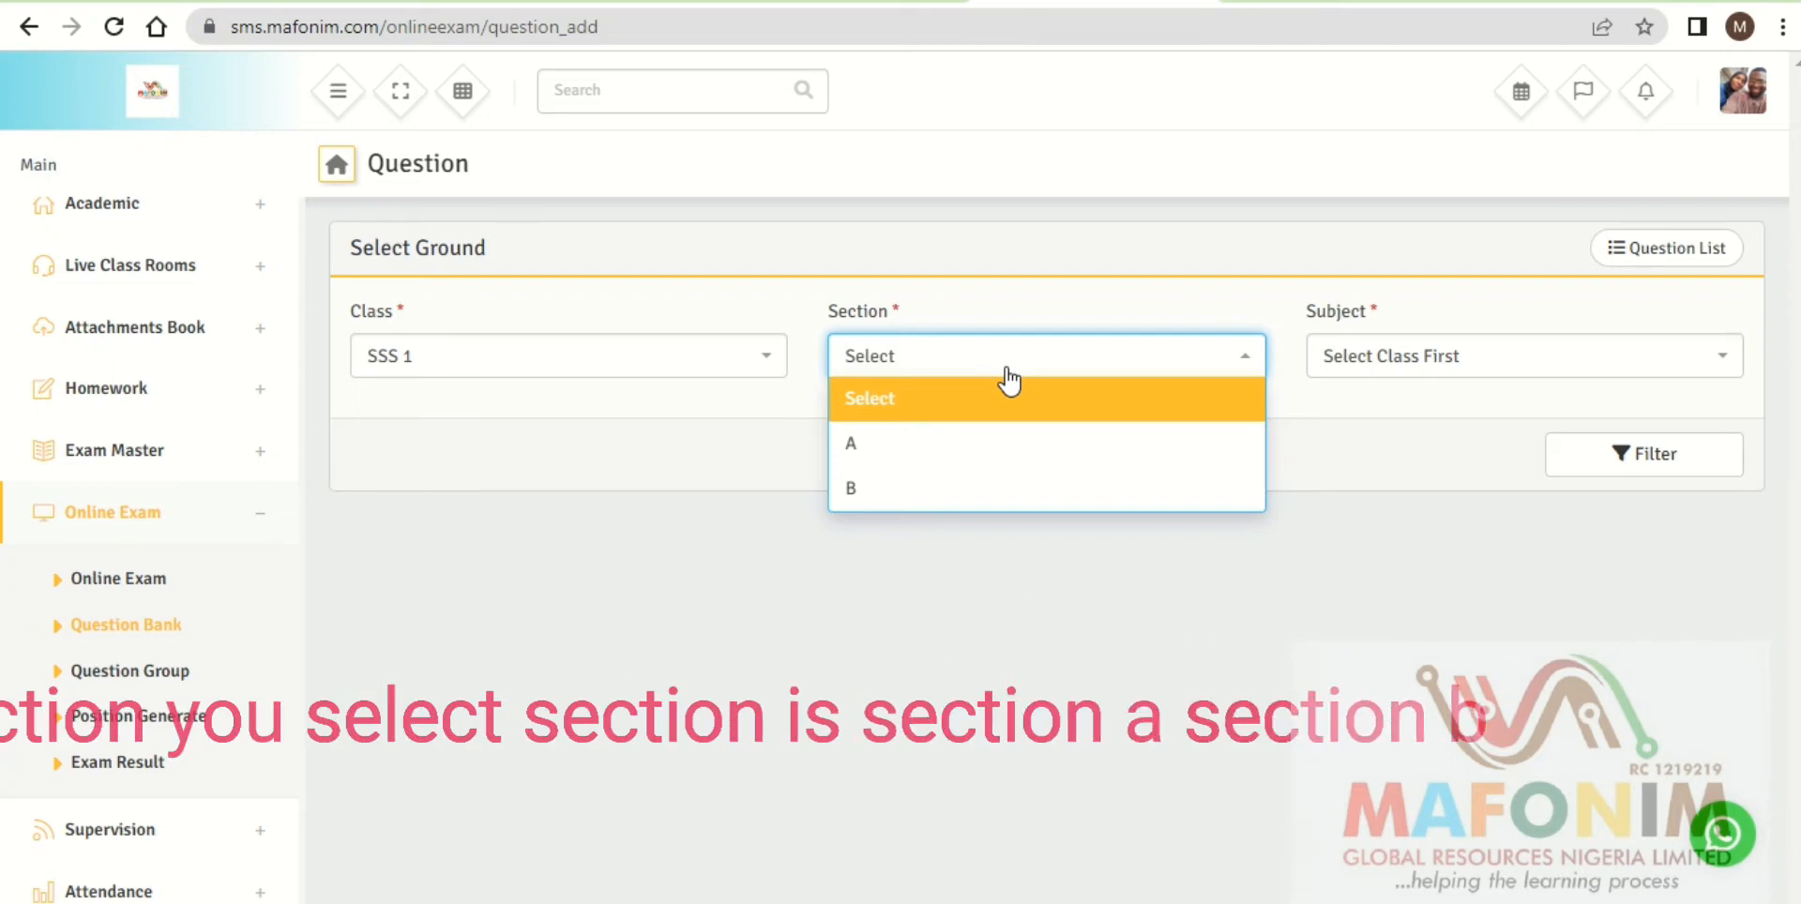
pyautogui.click(974, 446)
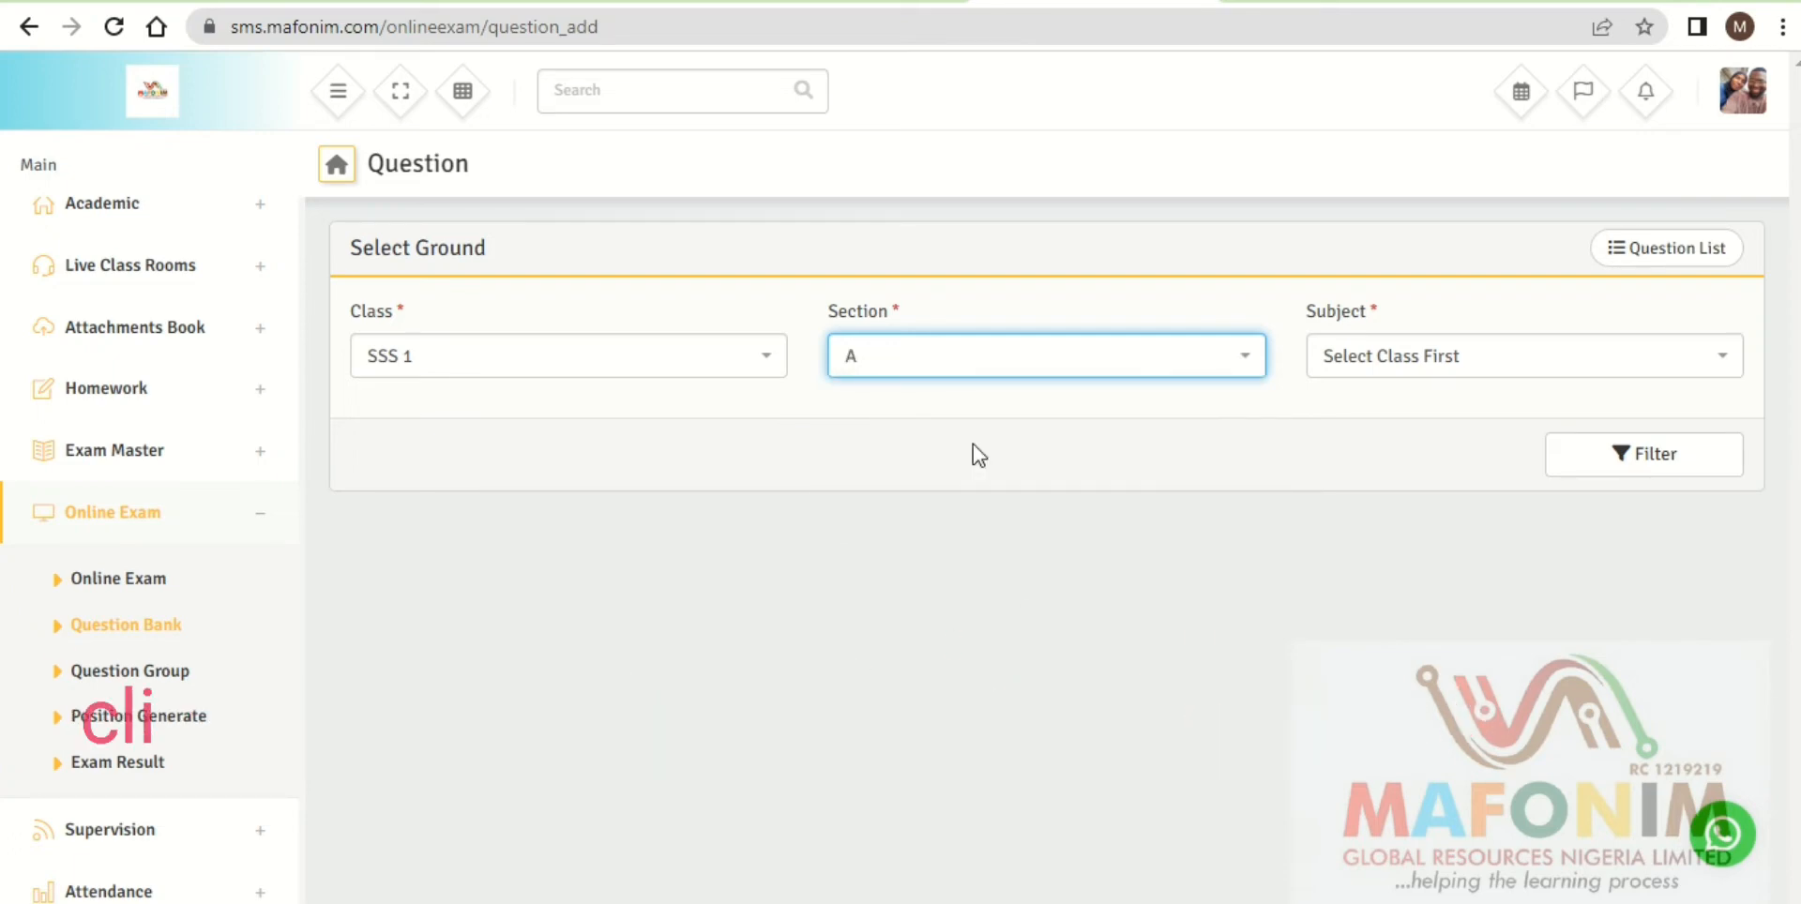
pyautogui.click(1354, 364)
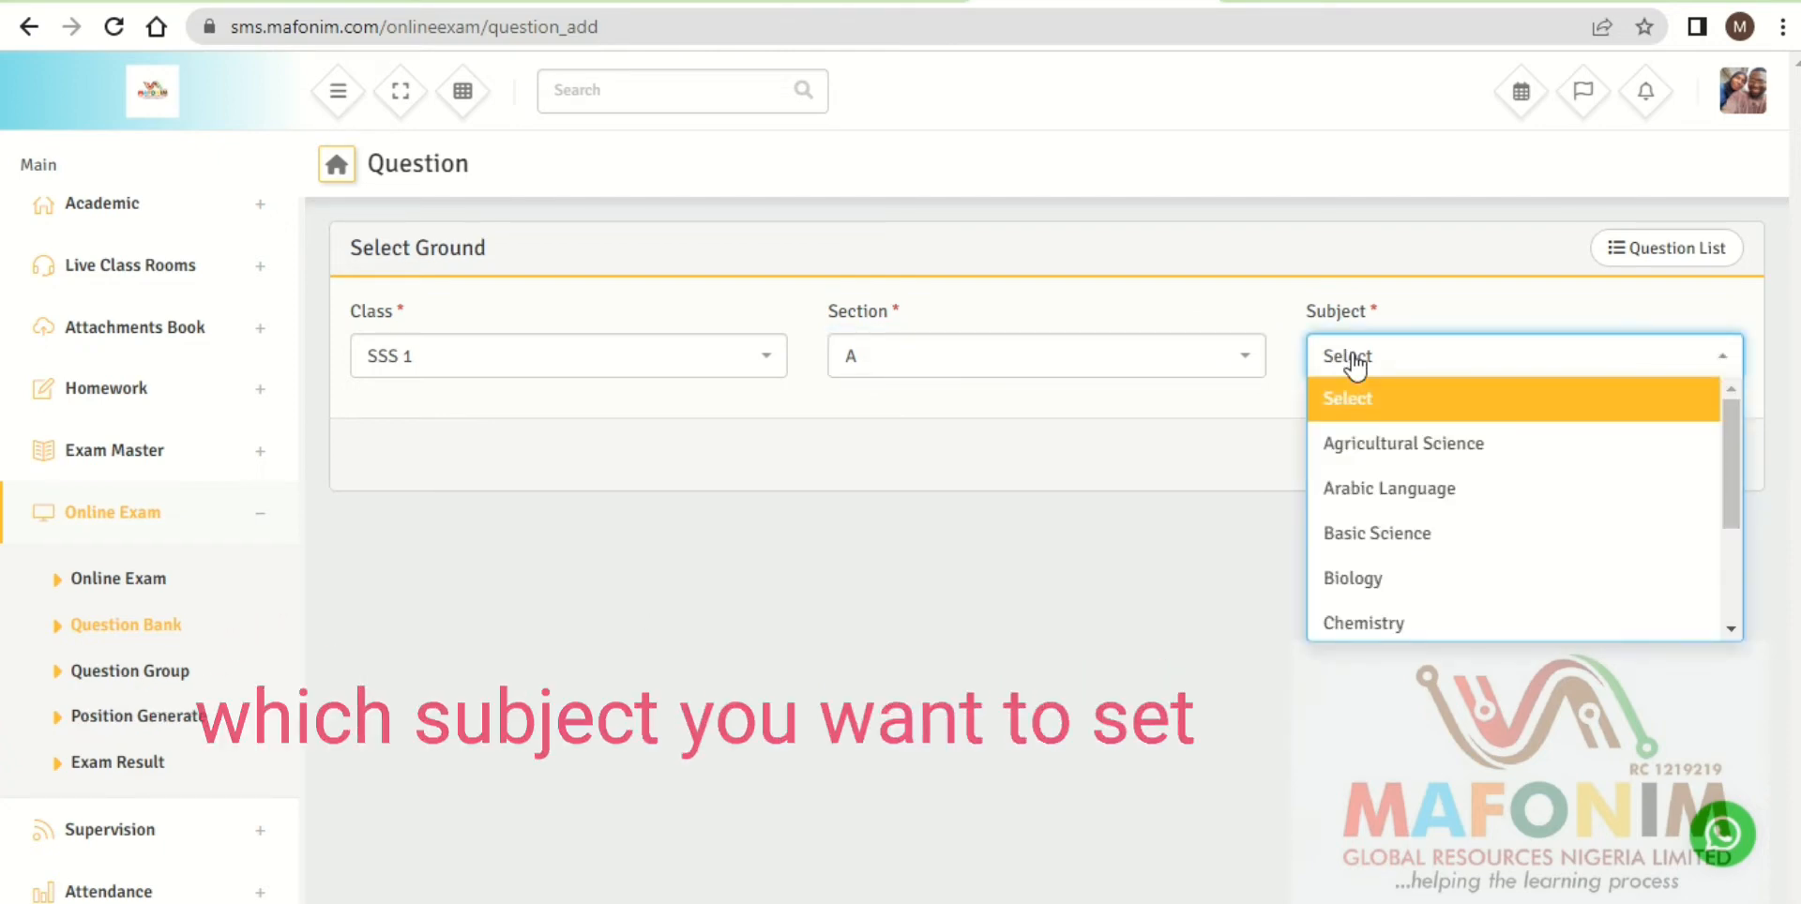
pyautogui.click(1424, 454)
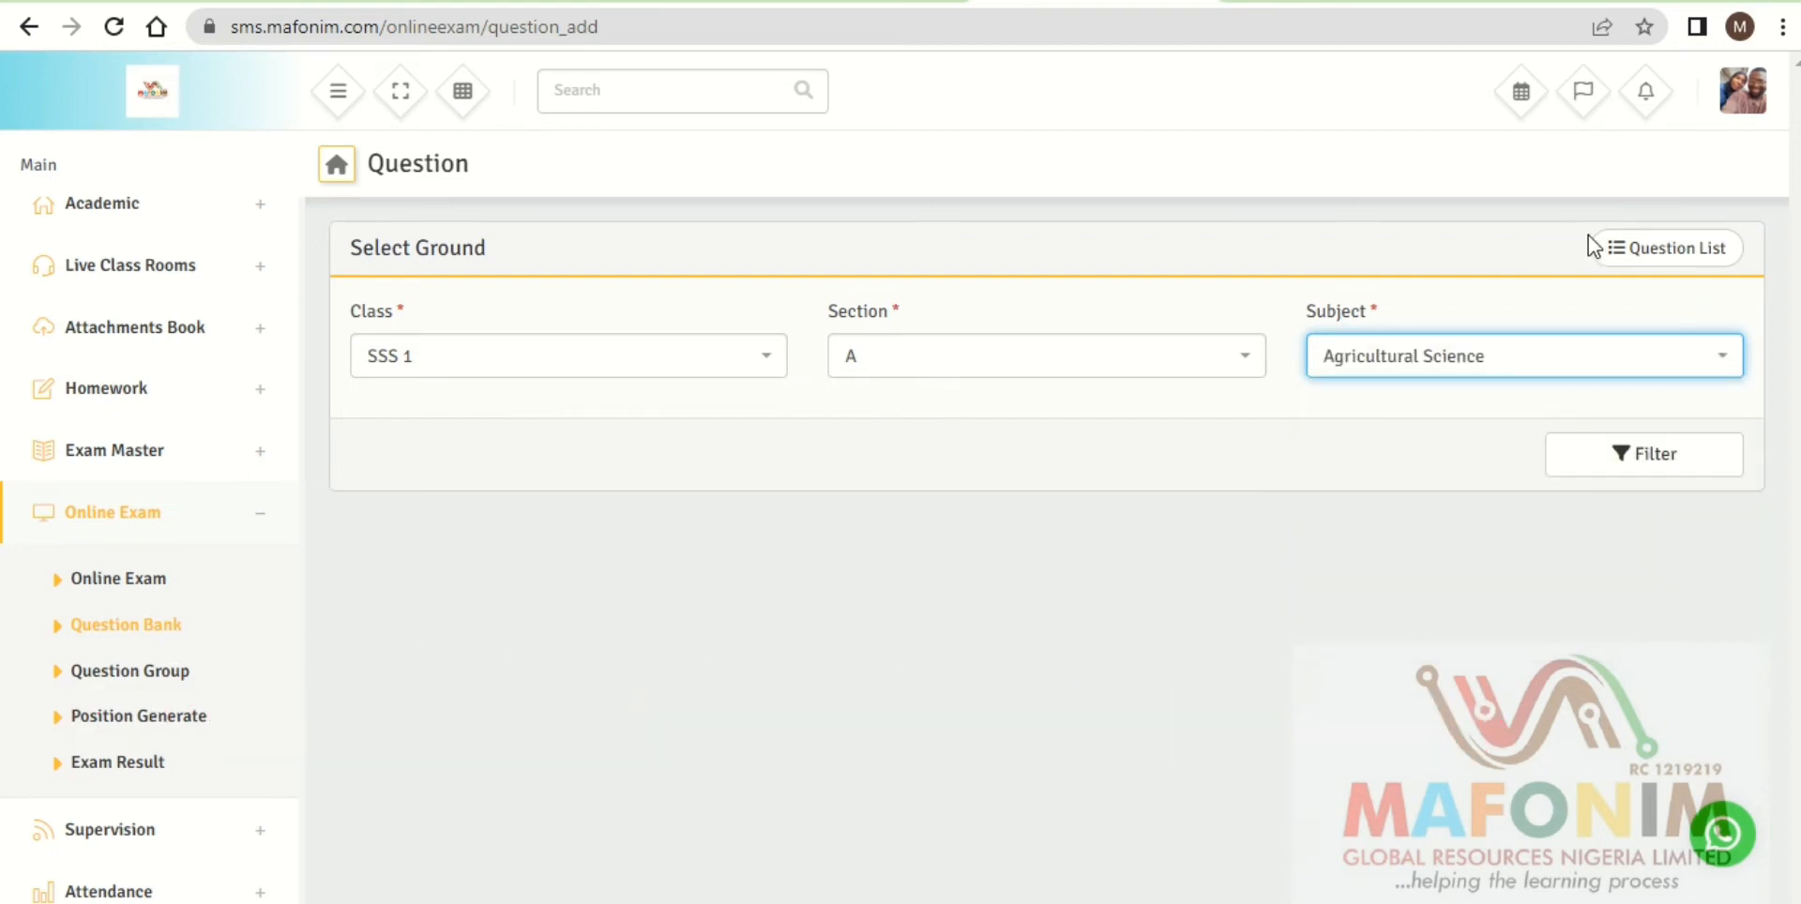
pyautogui.click(1659, 466)
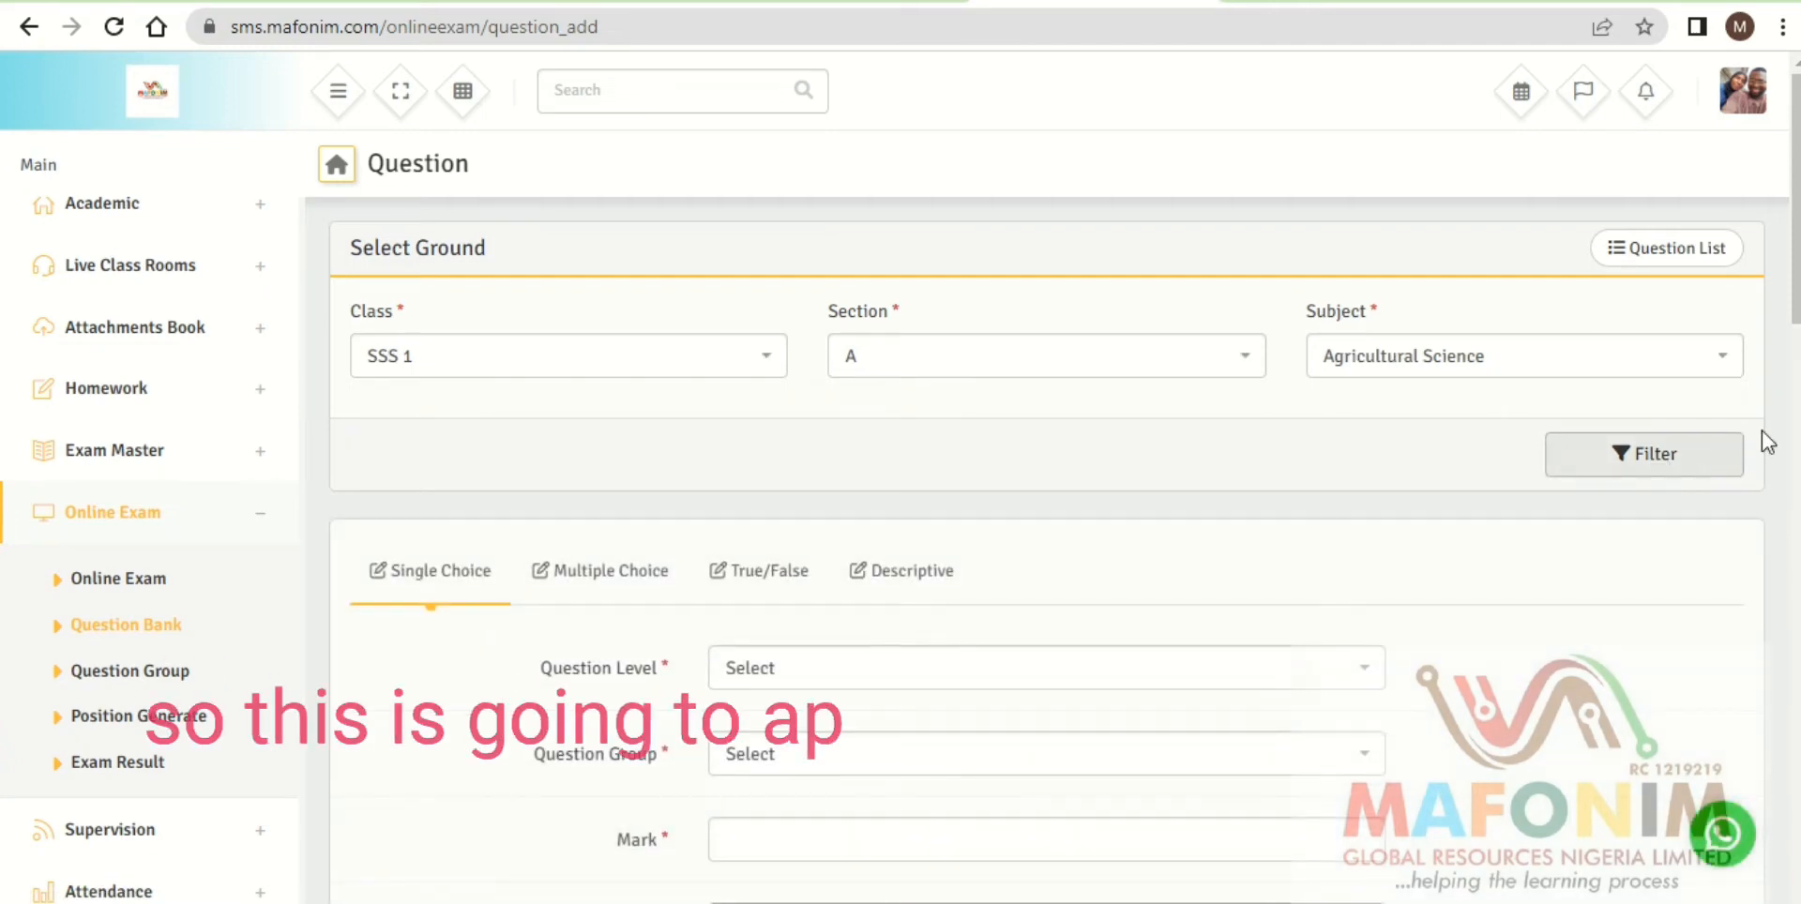
# Set up a multiple-choice question with level Medium, question group Preparatory and a mark of 60.
pyautogui.moveTo(1789, 314); pyautogui.dragTo(1798, 383)
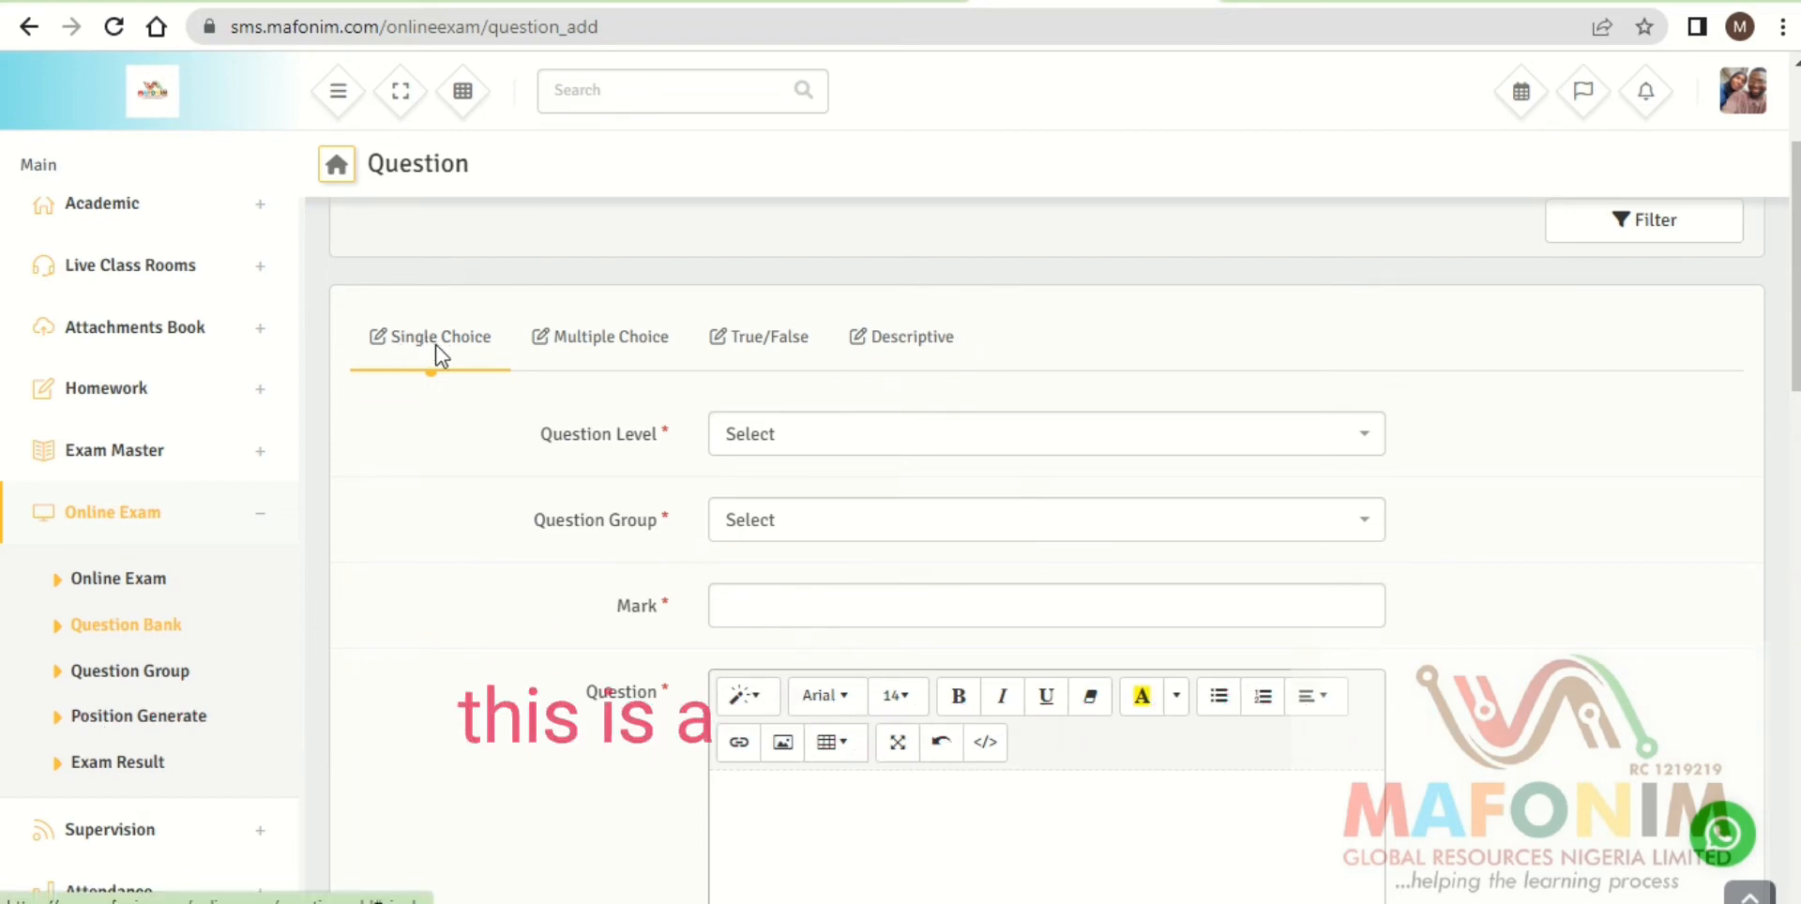
pyautogui.click(605, 342)
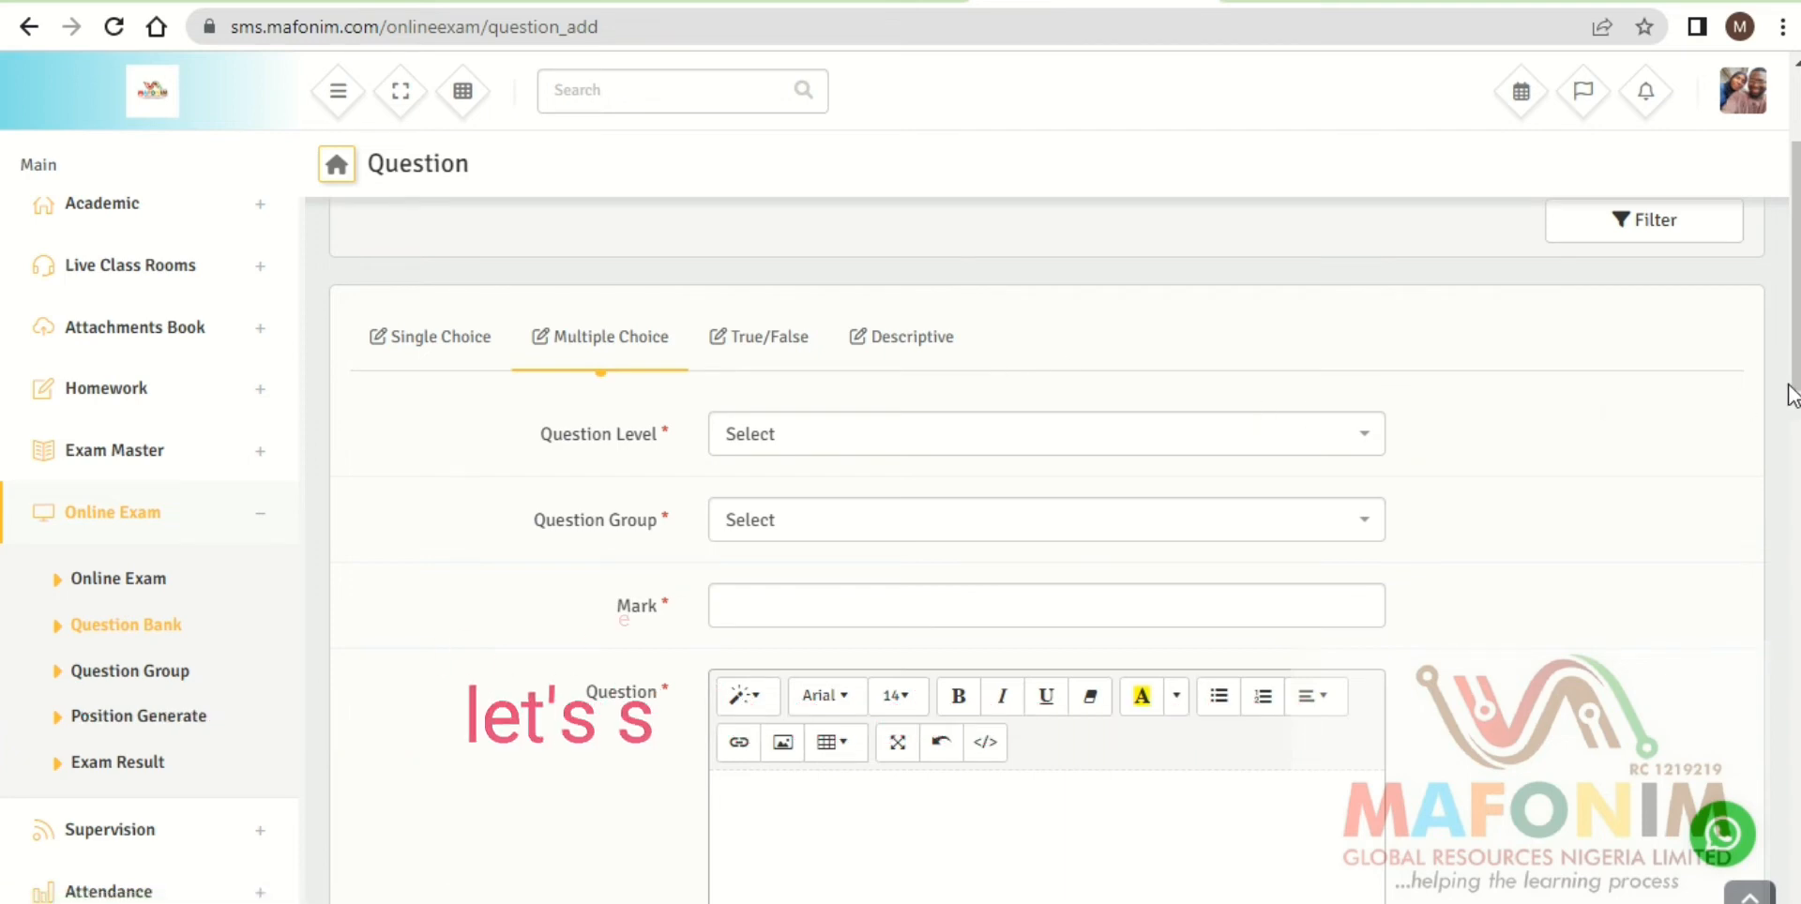
pyautogui.moveTo(1793, 394)
pyautogui.mouseDown()
pyautogui.moveTo(1793, 461)
pyautogui.moveTo(1789, 380)
pyautogui.mouseUp()
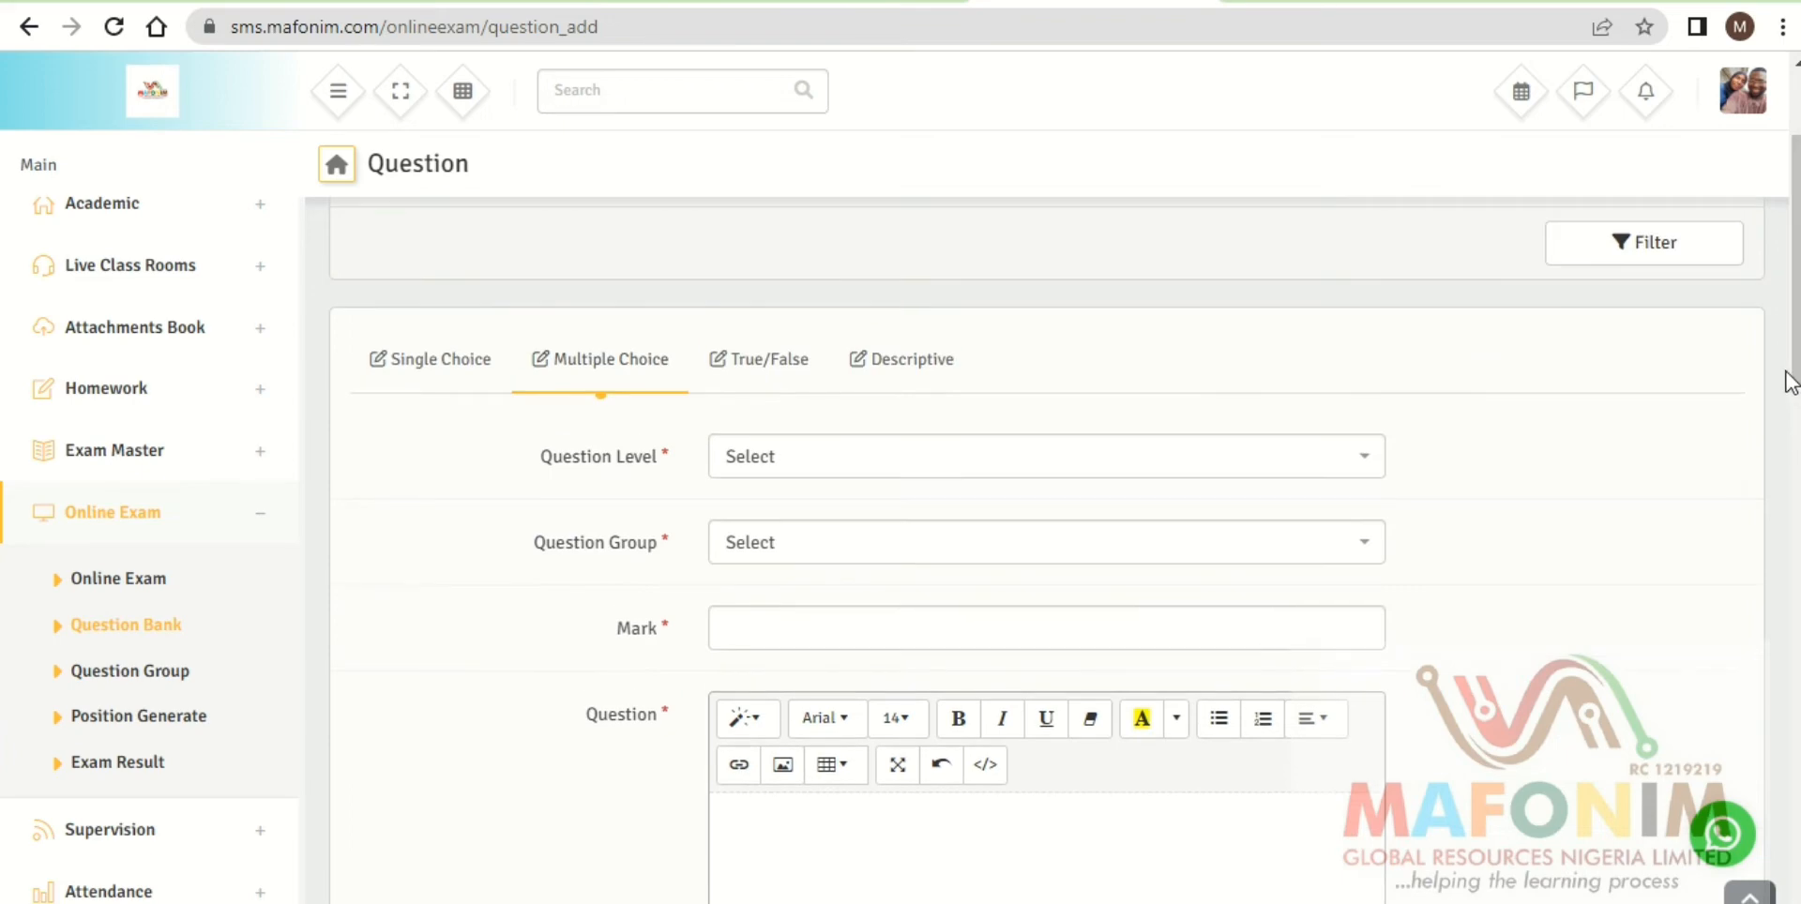
pyautogui.click(935, 469)
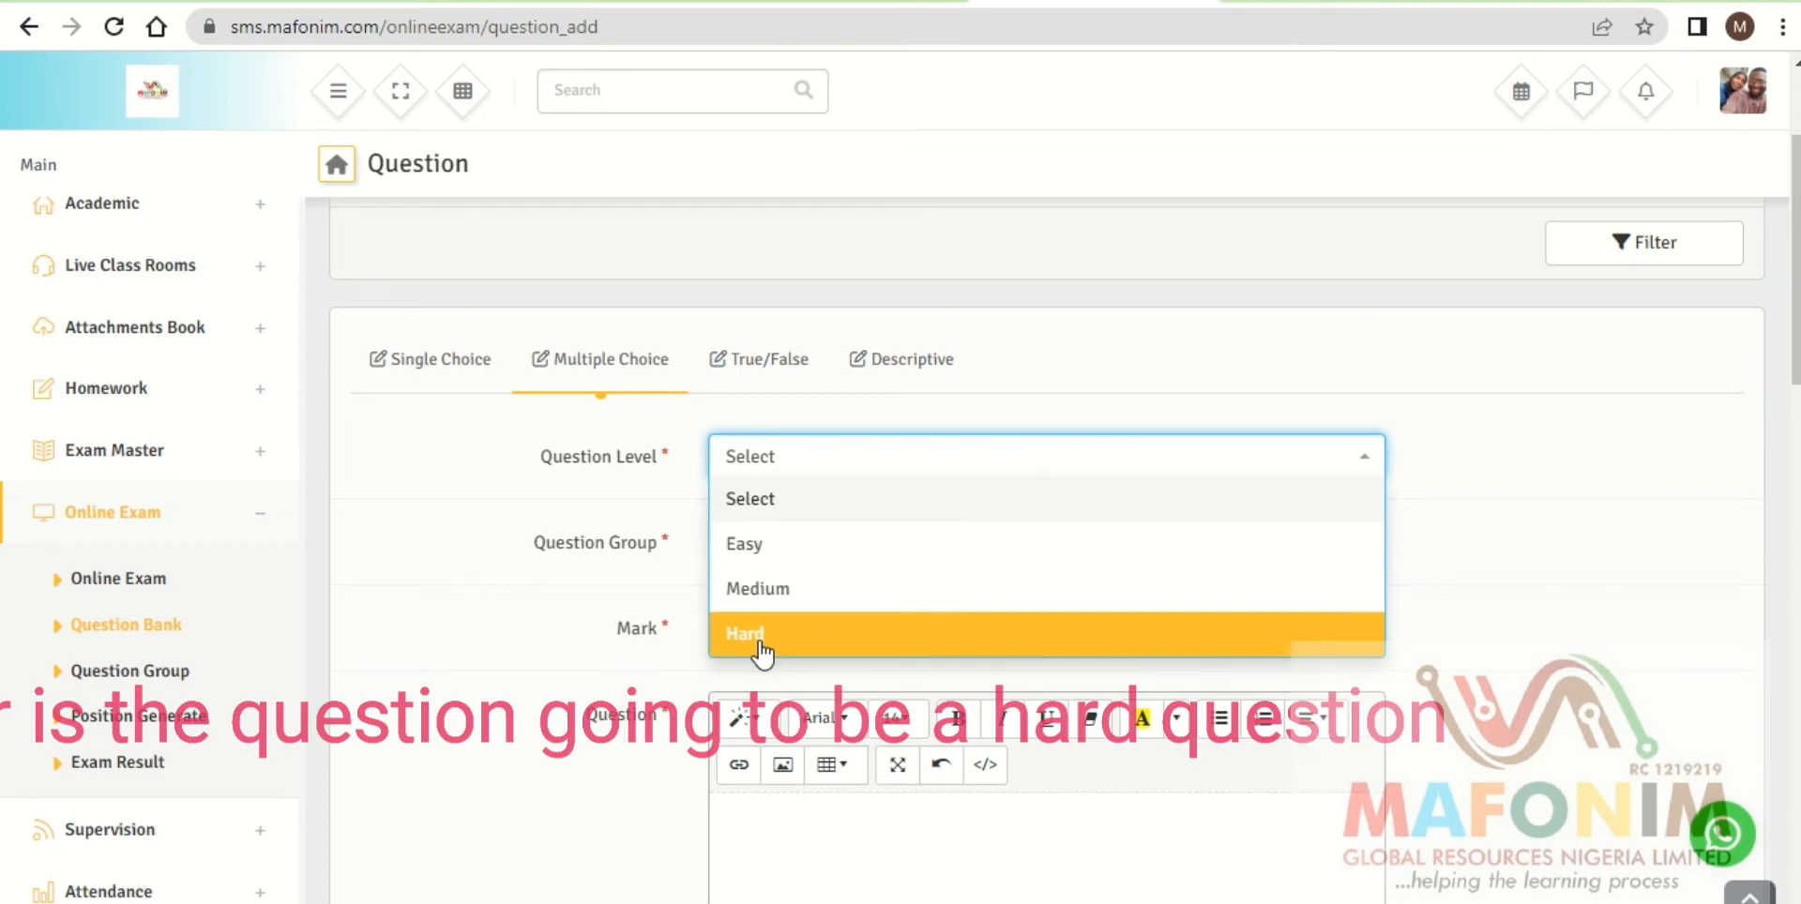
pyautogui.click(799, 590)
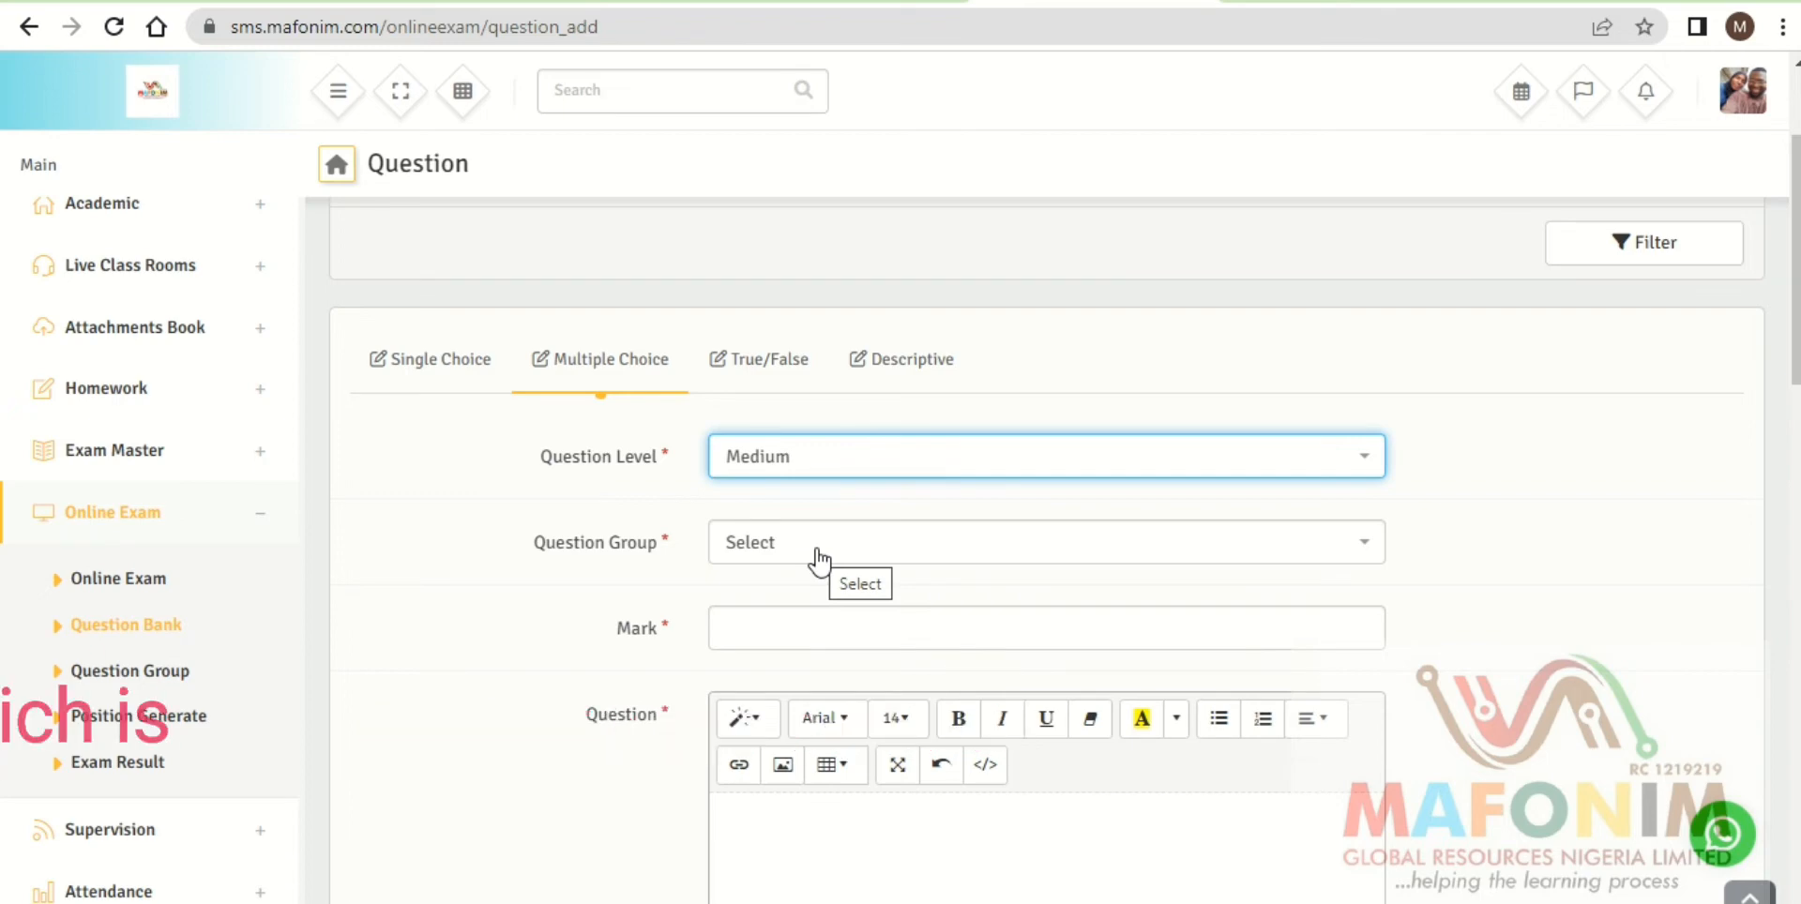
pyautogui.click(818, 561)
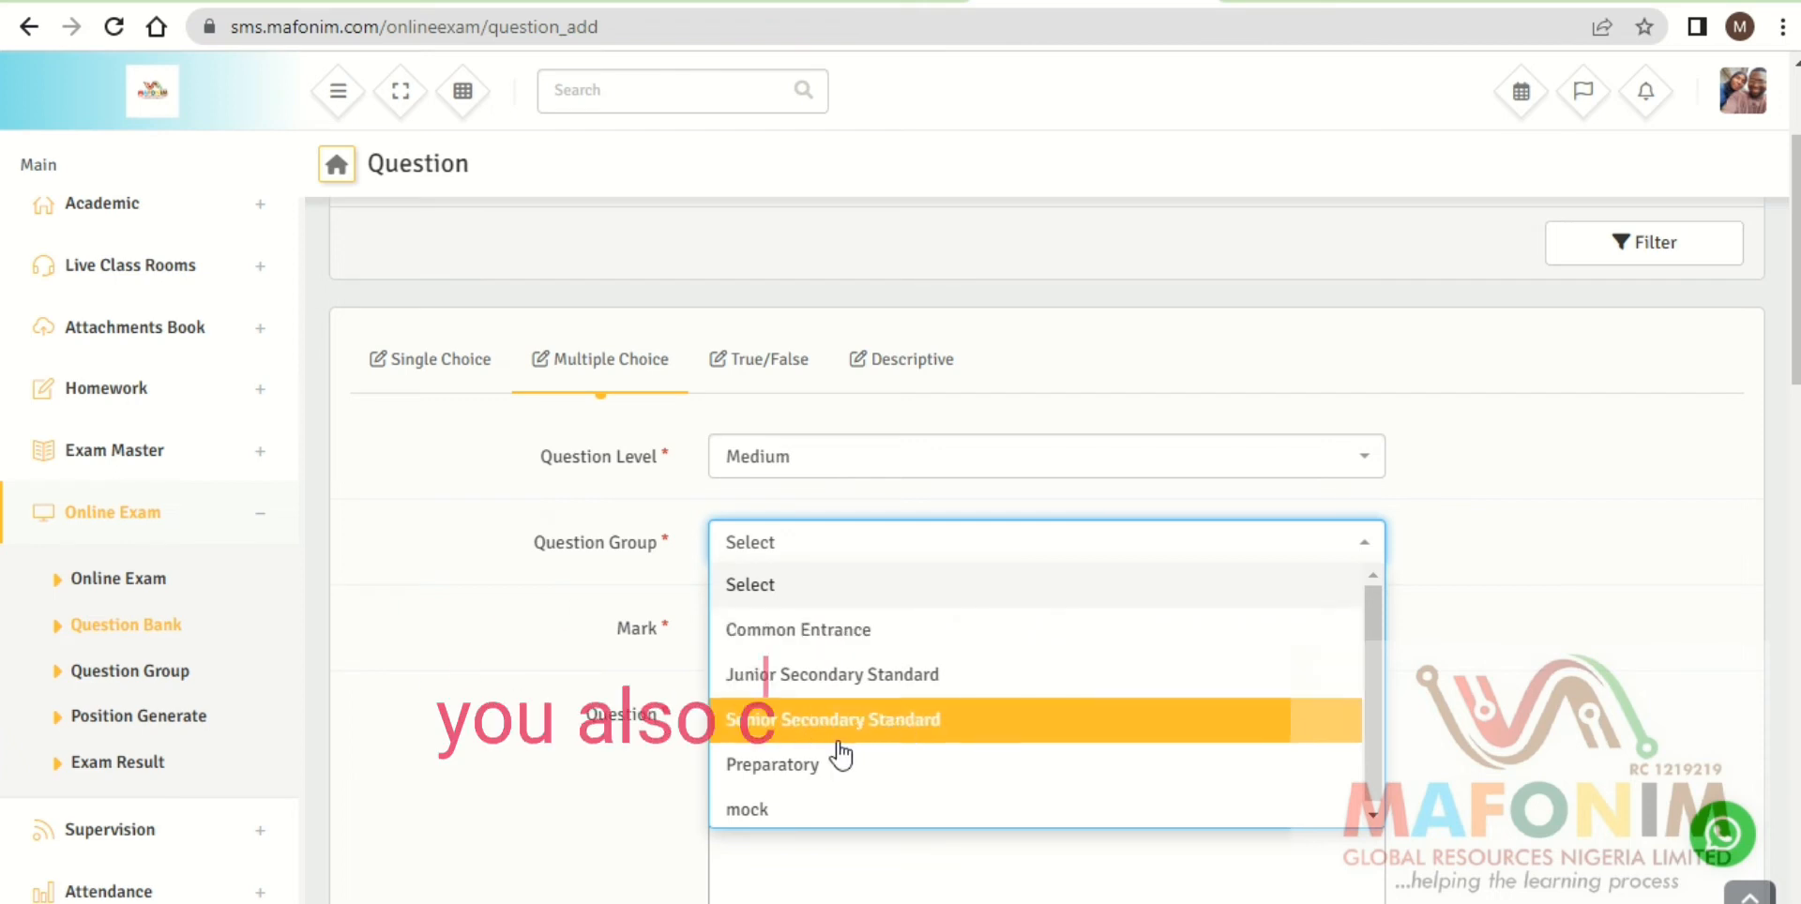
pyautogui.click(818, 764)
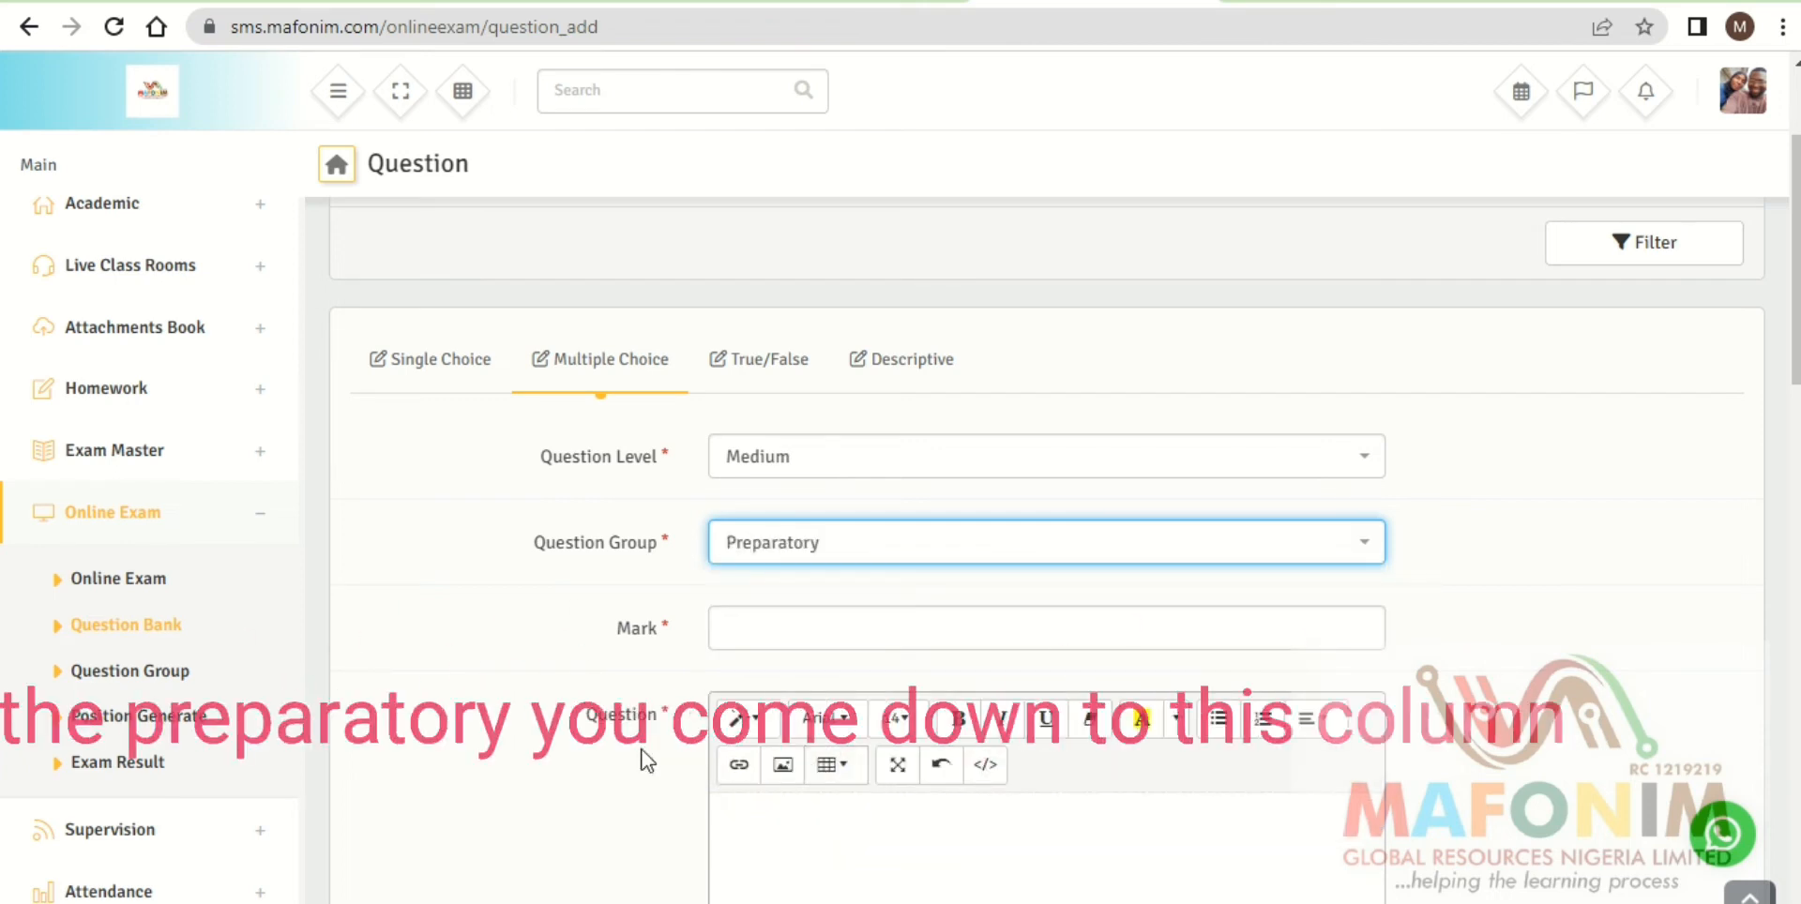
pyautogui.click(752, 635)
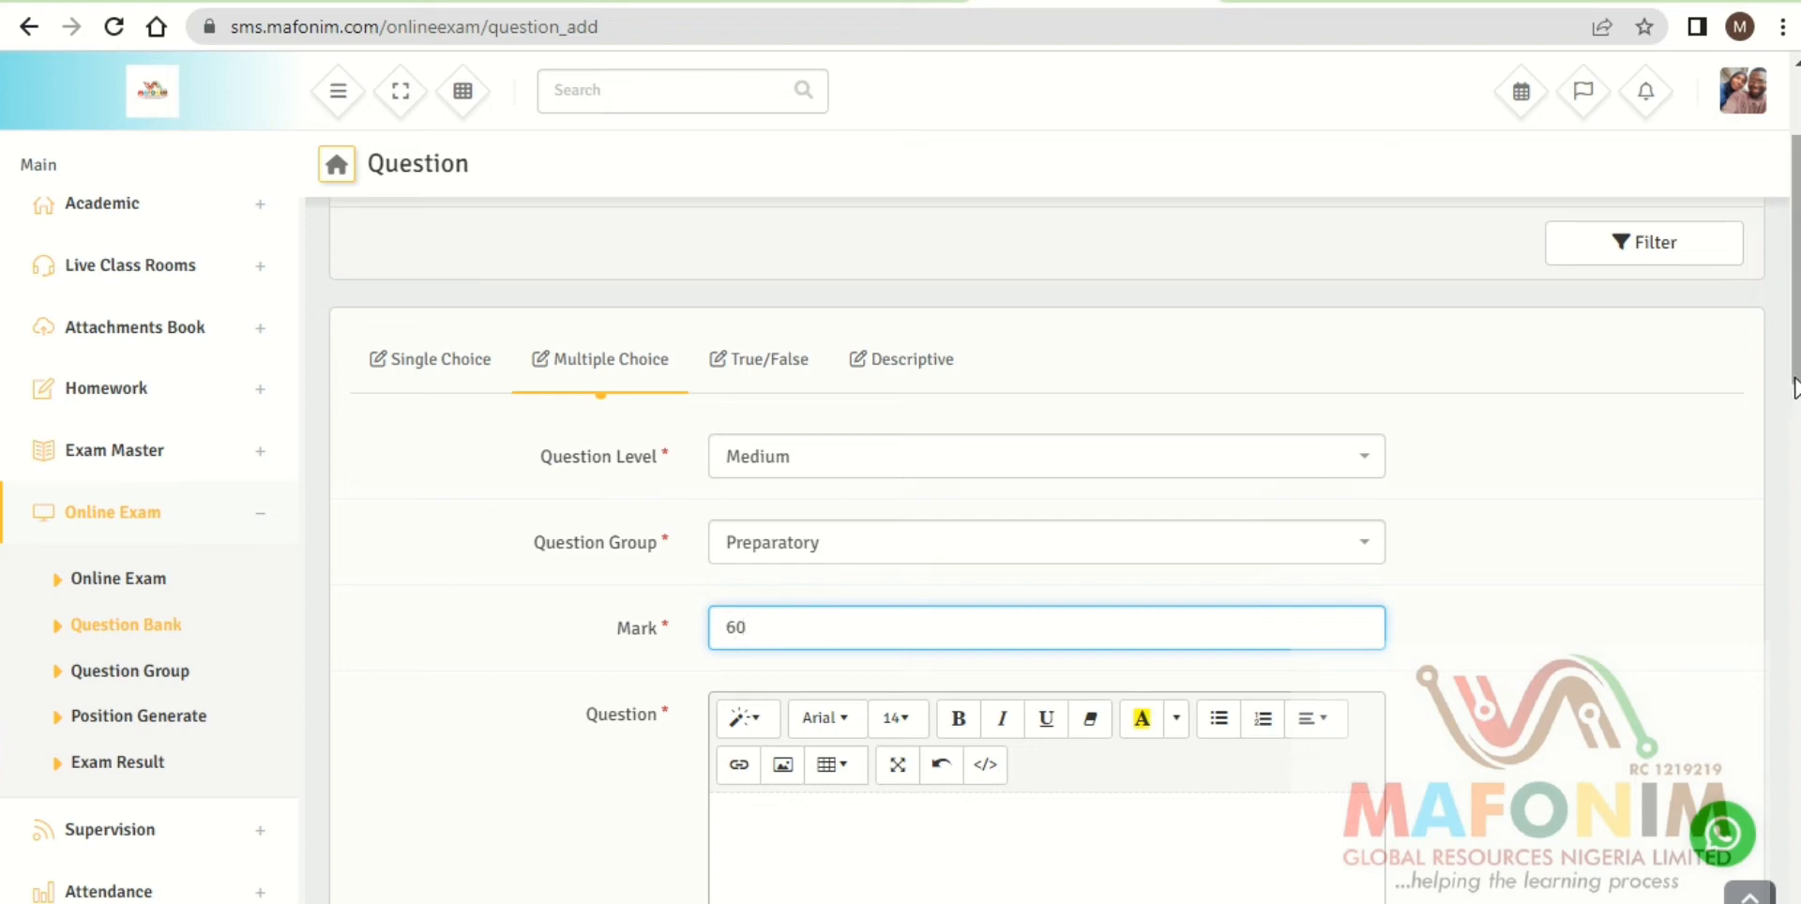
# Enter "what is soil ?" as the question text.
pyautogui.moveTo(1793, 385); pyautogui.dragTo(1793, 474)
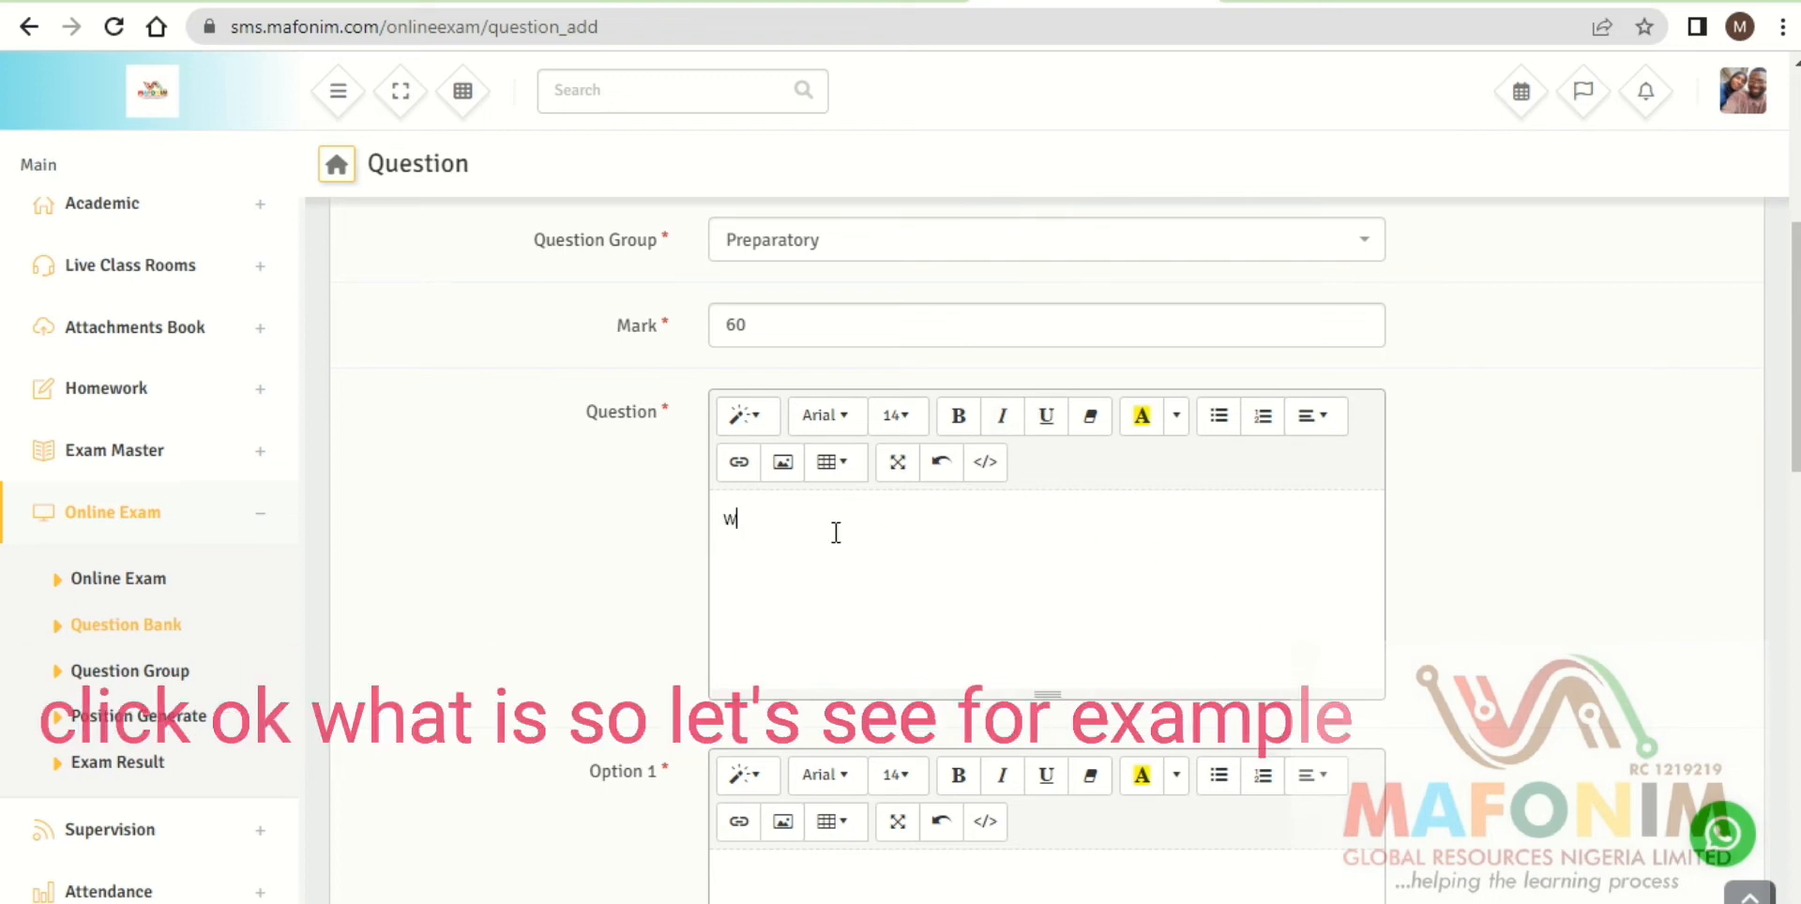
pyautogui.write('hat is soil')
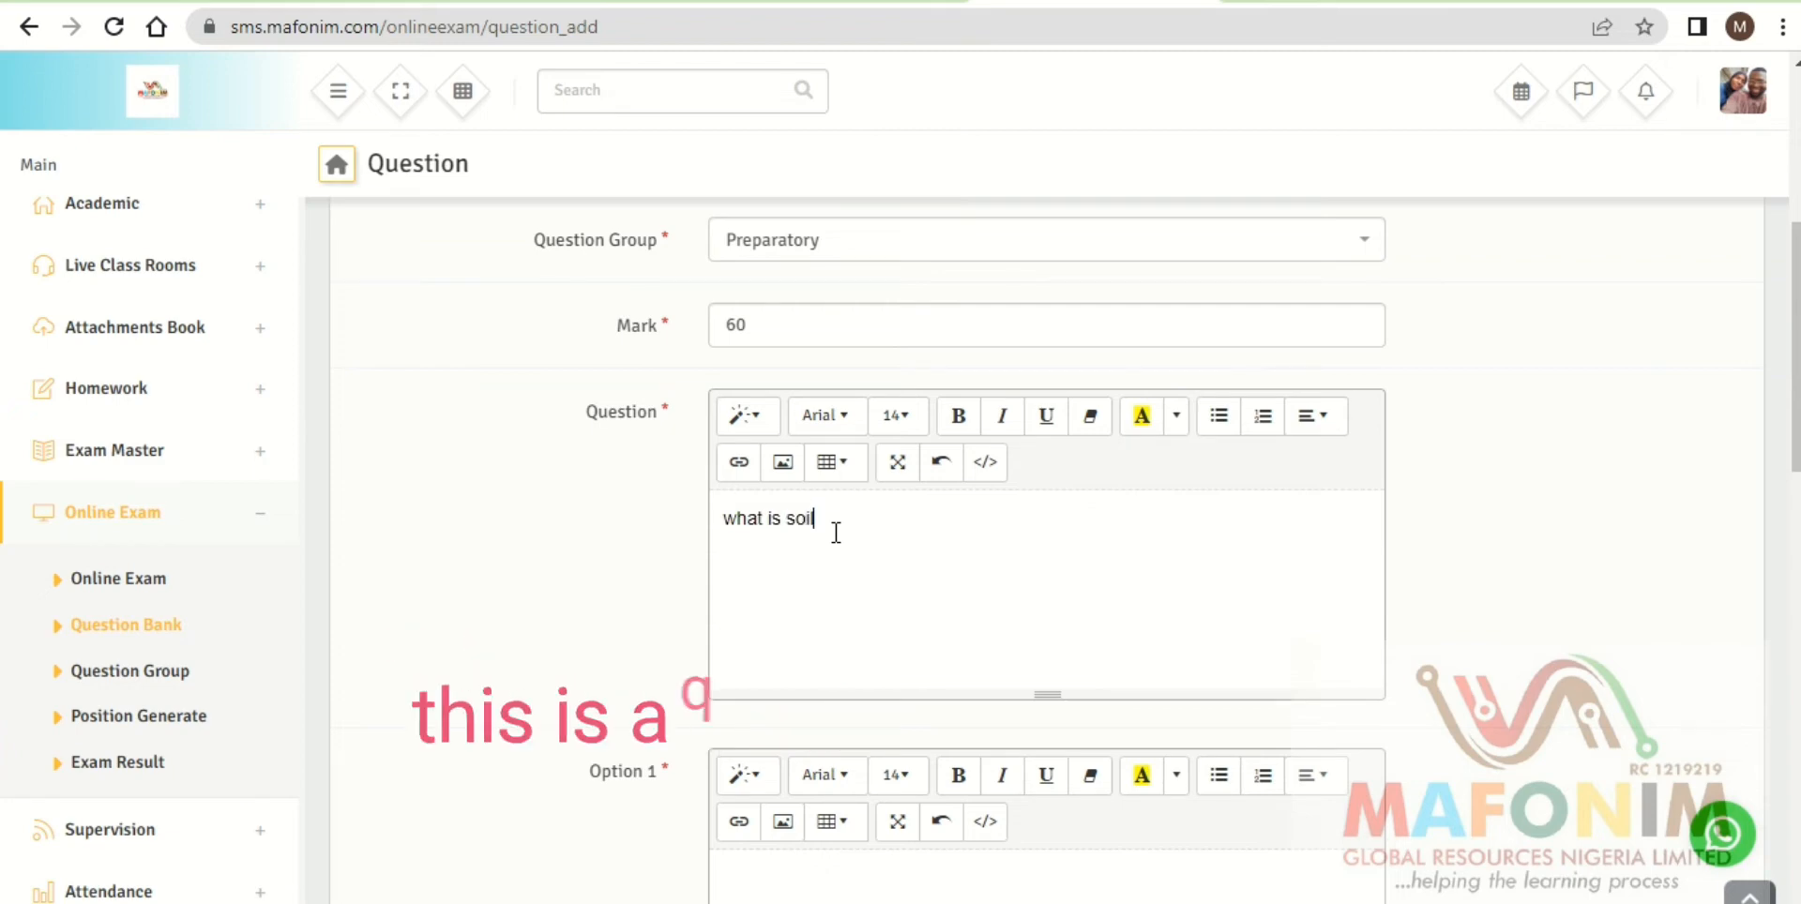
pyautogui.write('?')
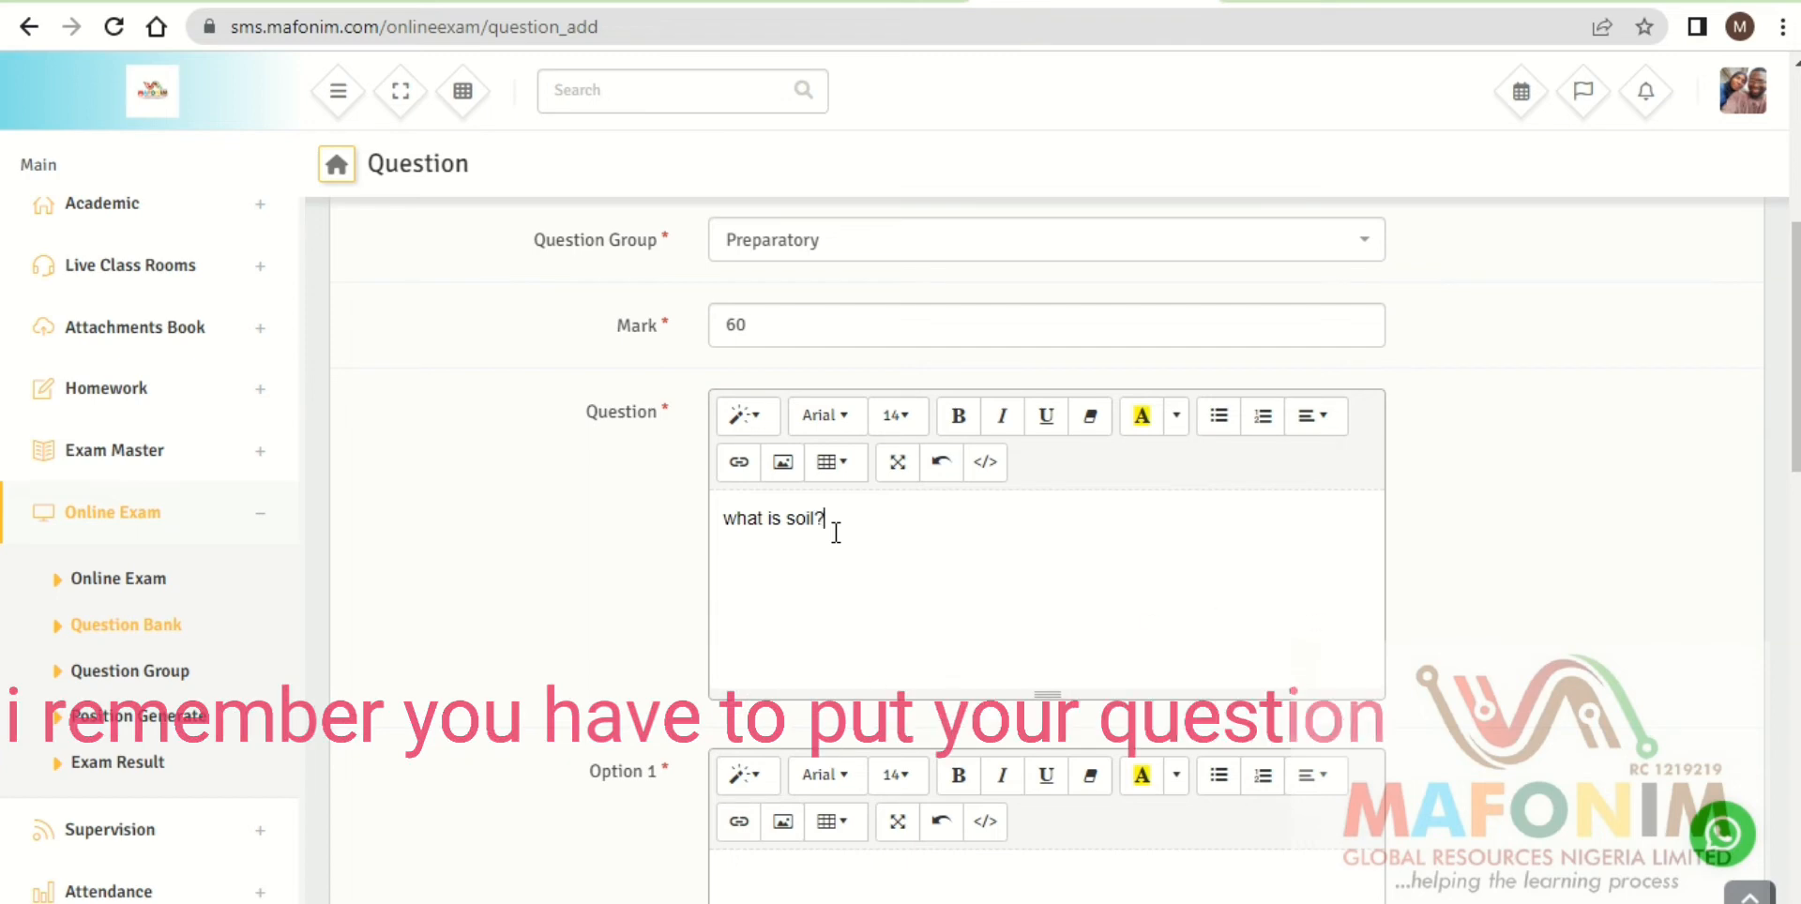
pyautogui.press('BackSpace')
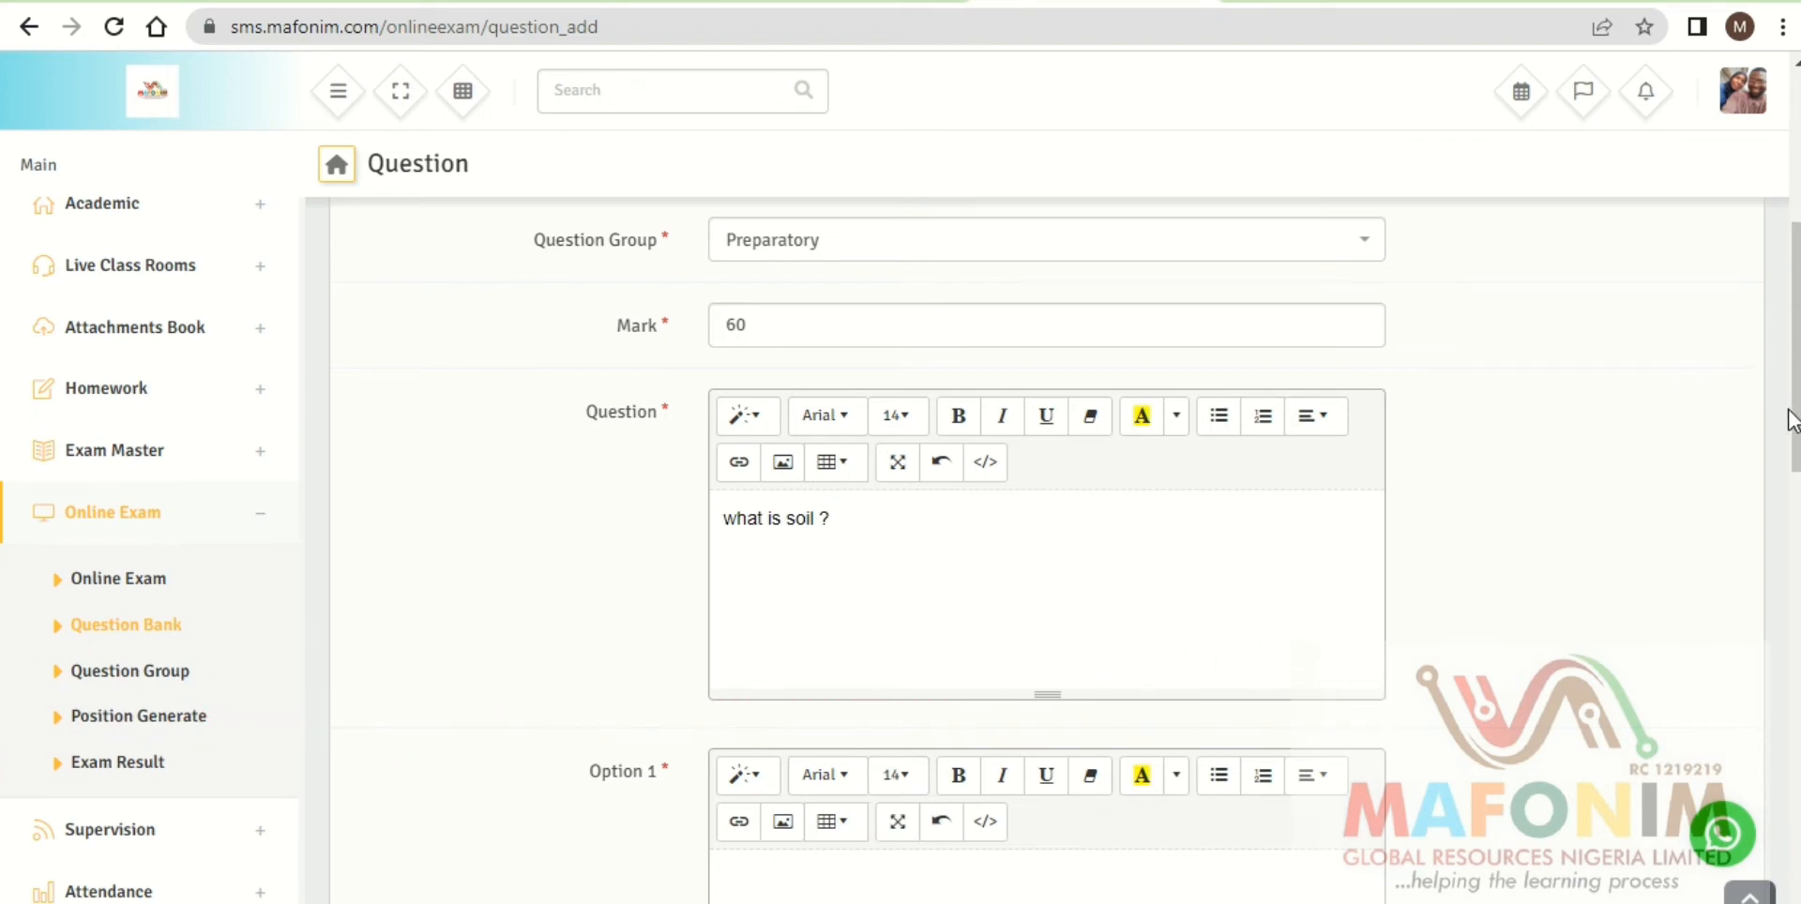
# Go through the empty answer option fields and mark Option 3 as the question's correct answer.
pyautogui.moveTo(1793, 431); pyautogui.dragTo(1793, 563)
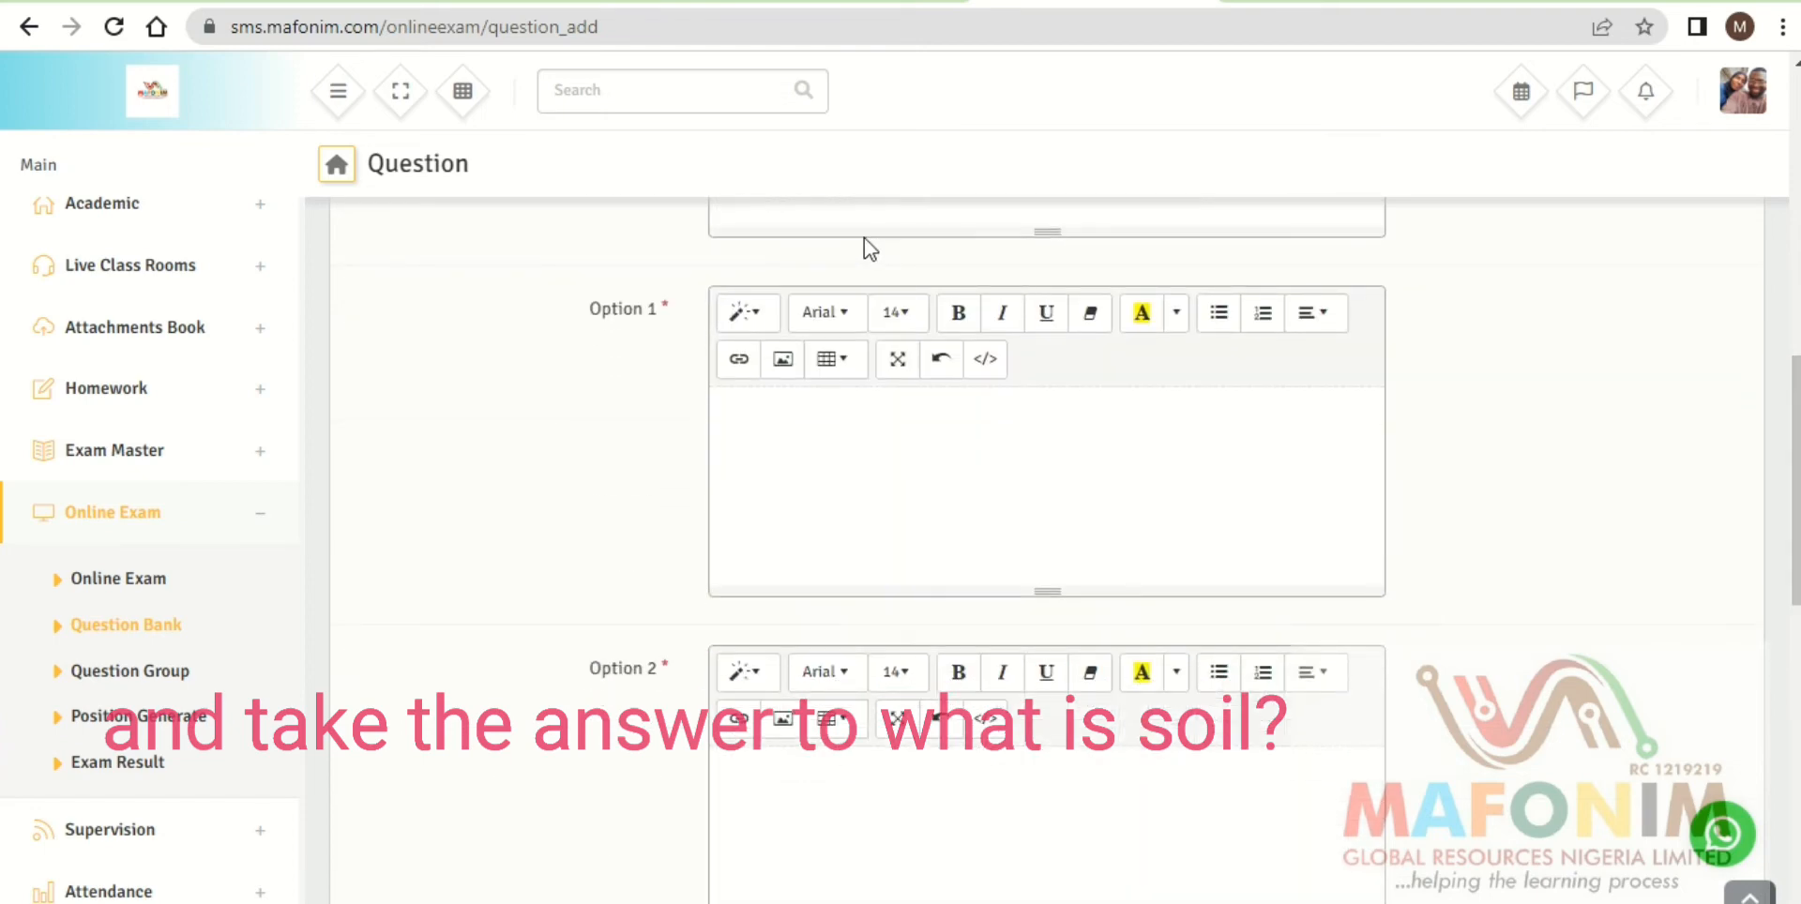
pyautogui.click(856, 431)
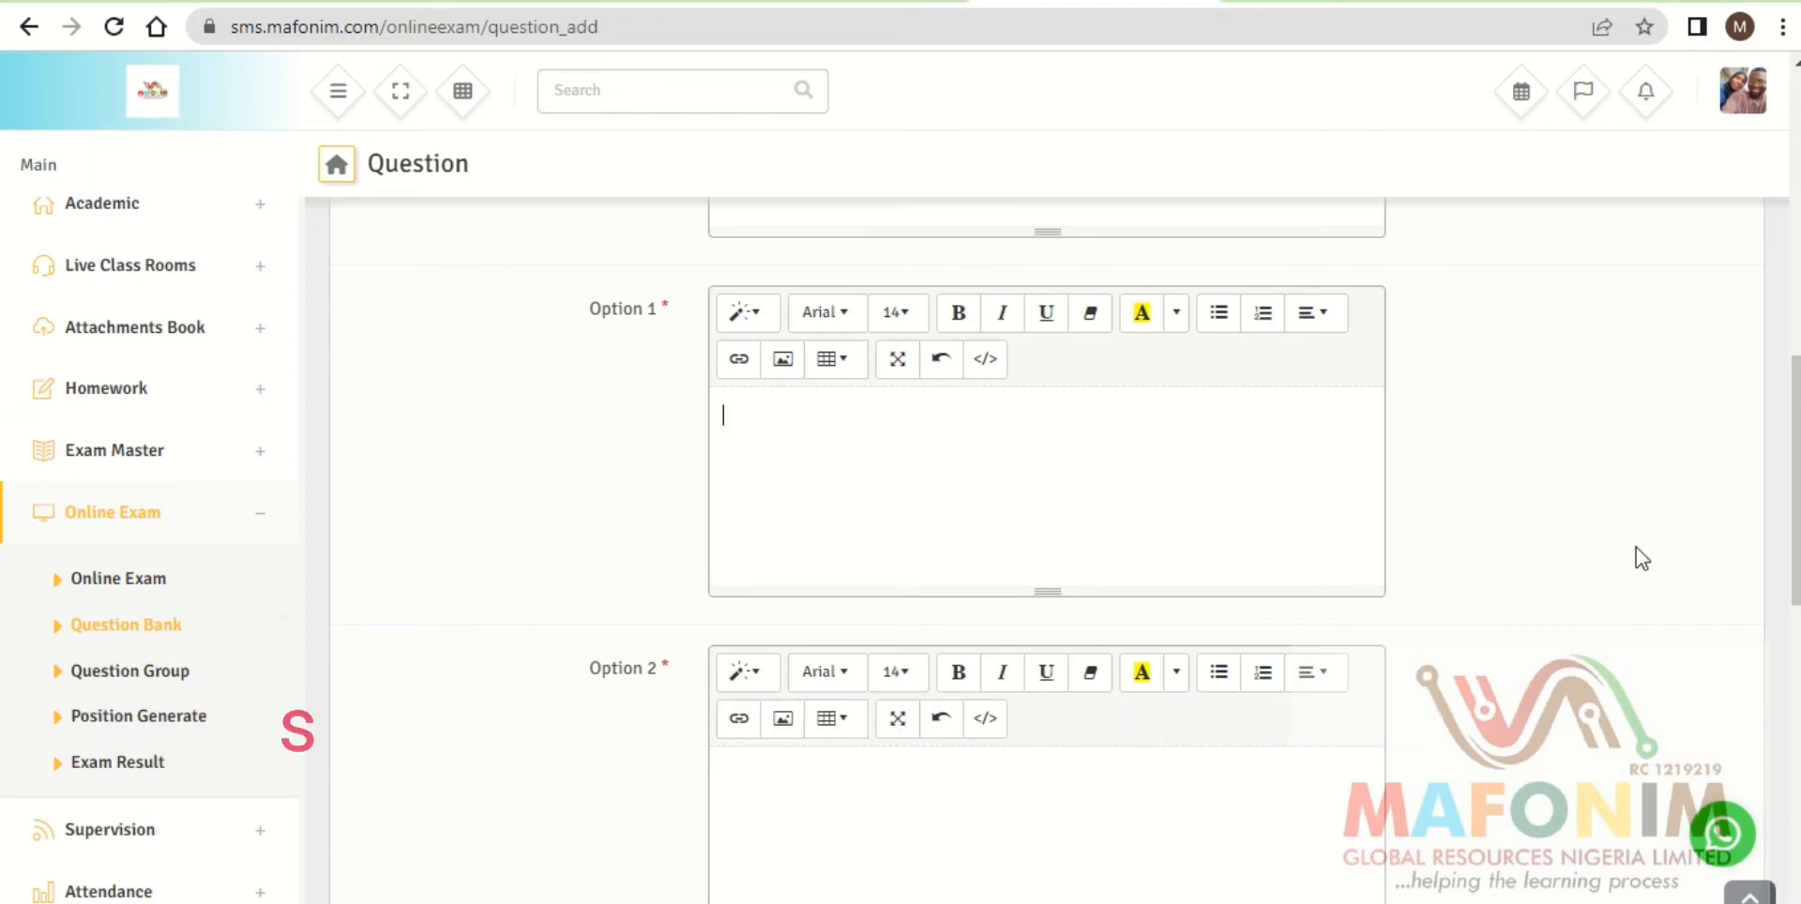
pyautogui.moveTo(1795, 577); pyautogui.dragTo(1795, 647)
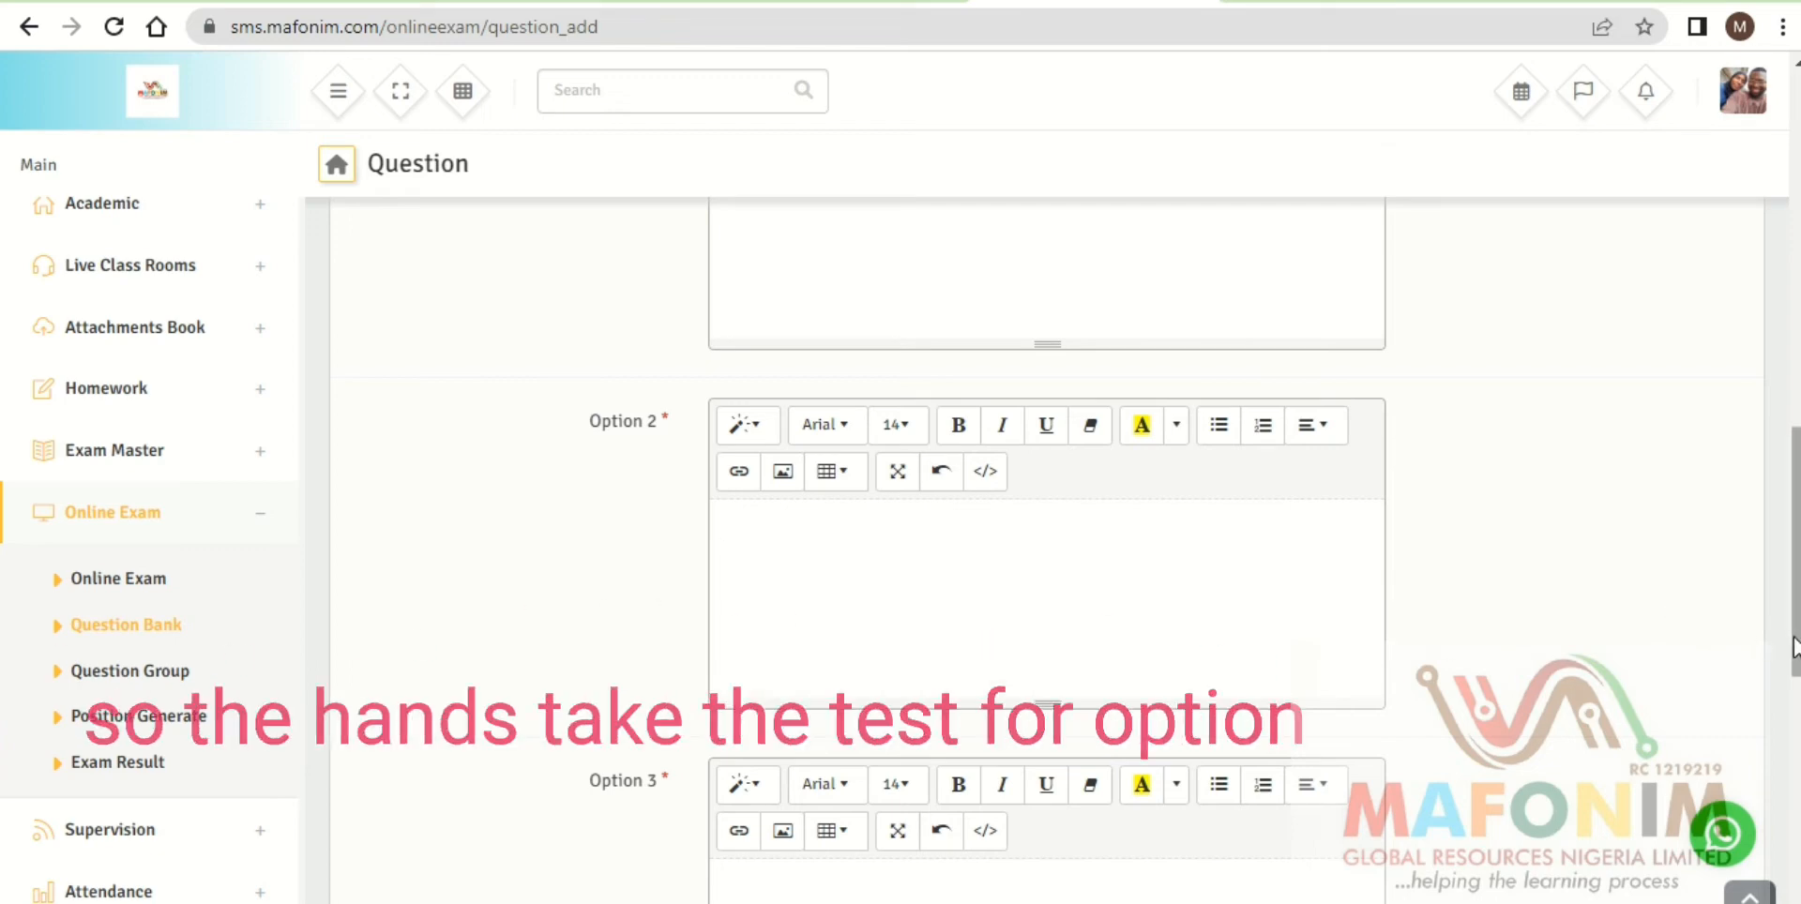
pyautogui.moveTo(1795, 647); pyautogui.dragTo(1795, 872)
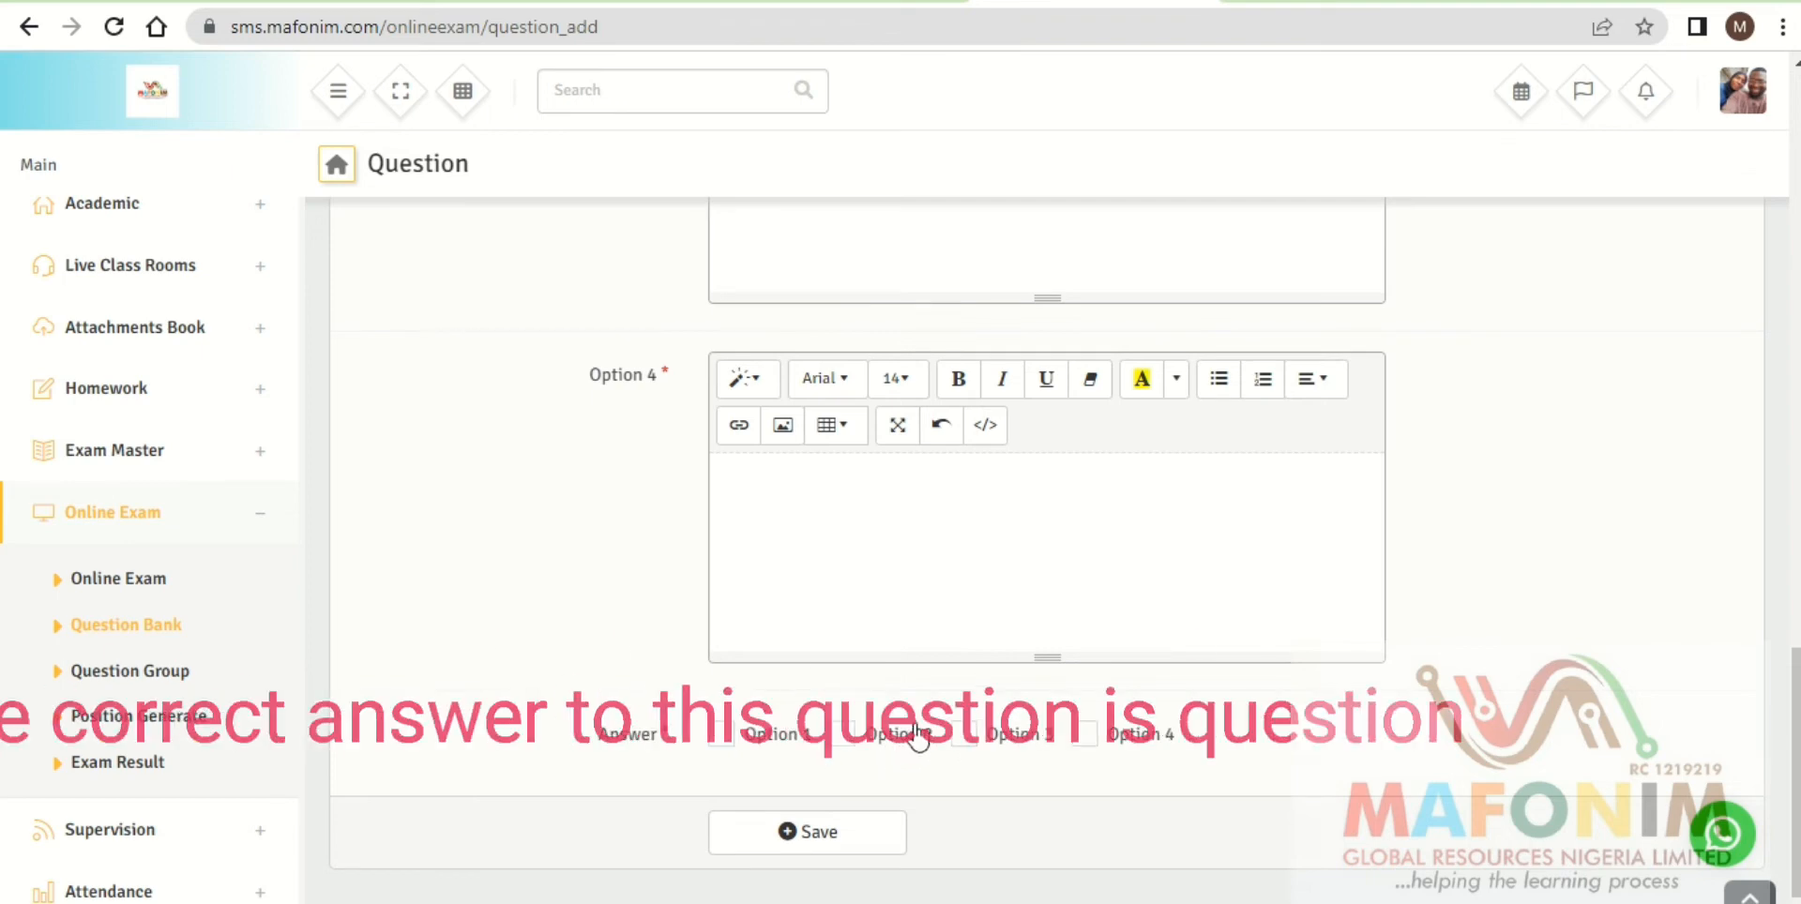
pyautogui.click(720, 735)
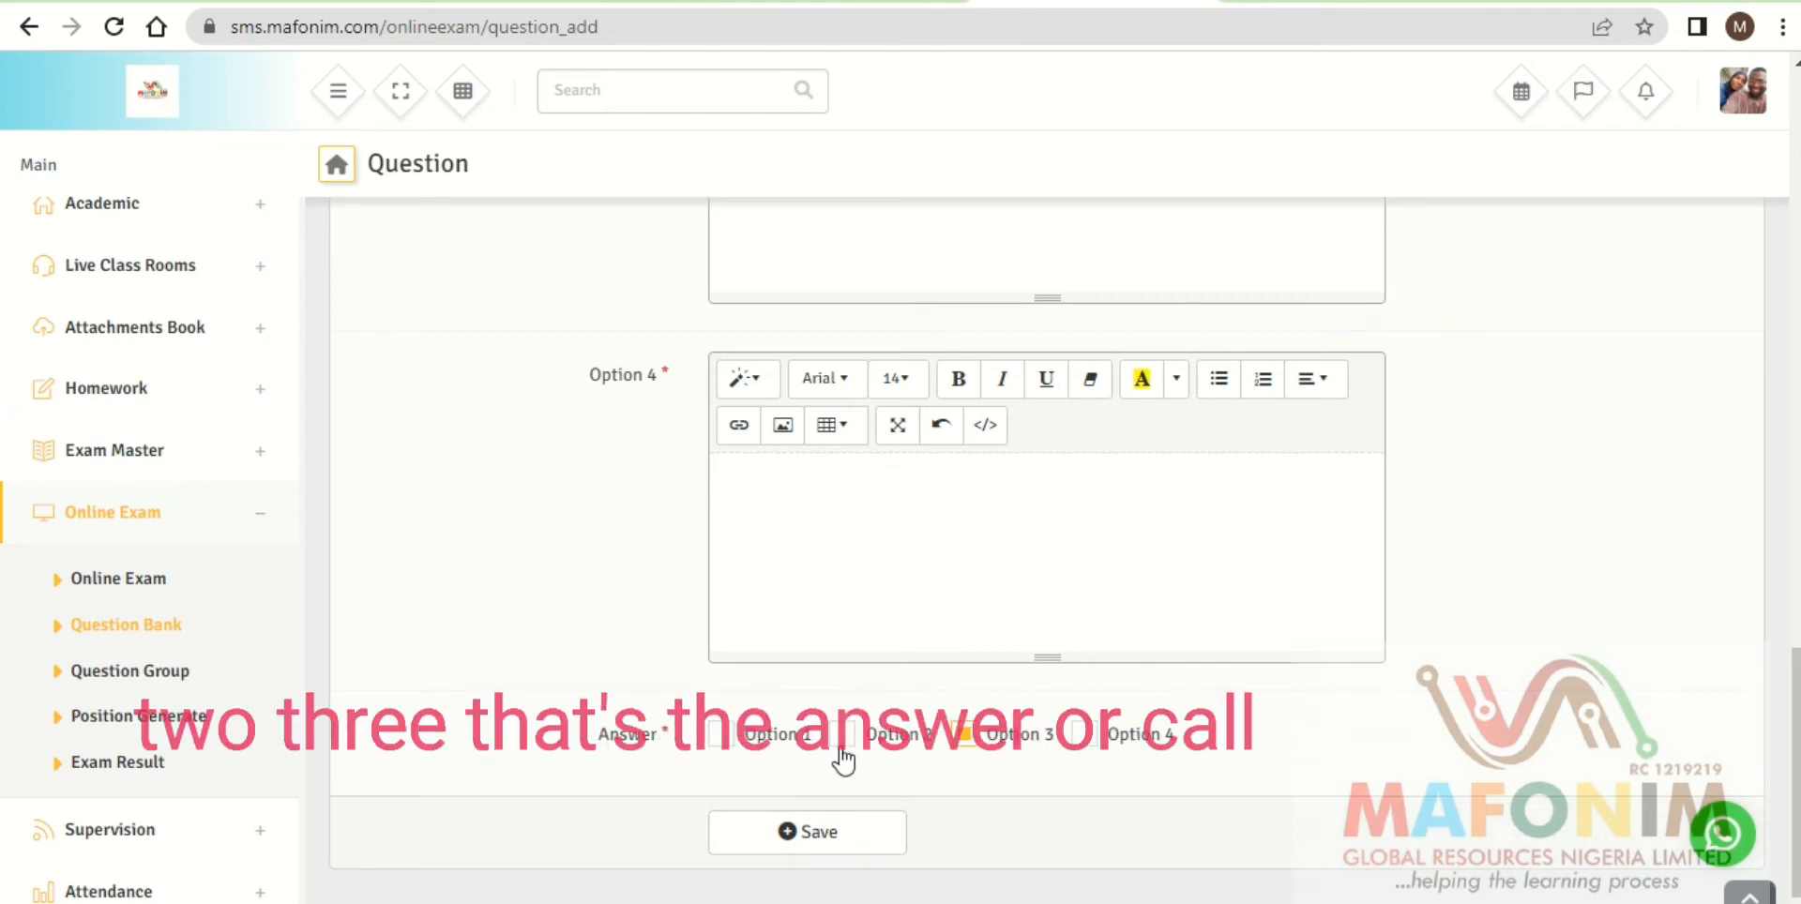
# Try to save the Agricultural Science question and start adding a new online exam.
pyautogui.click(840, 833)
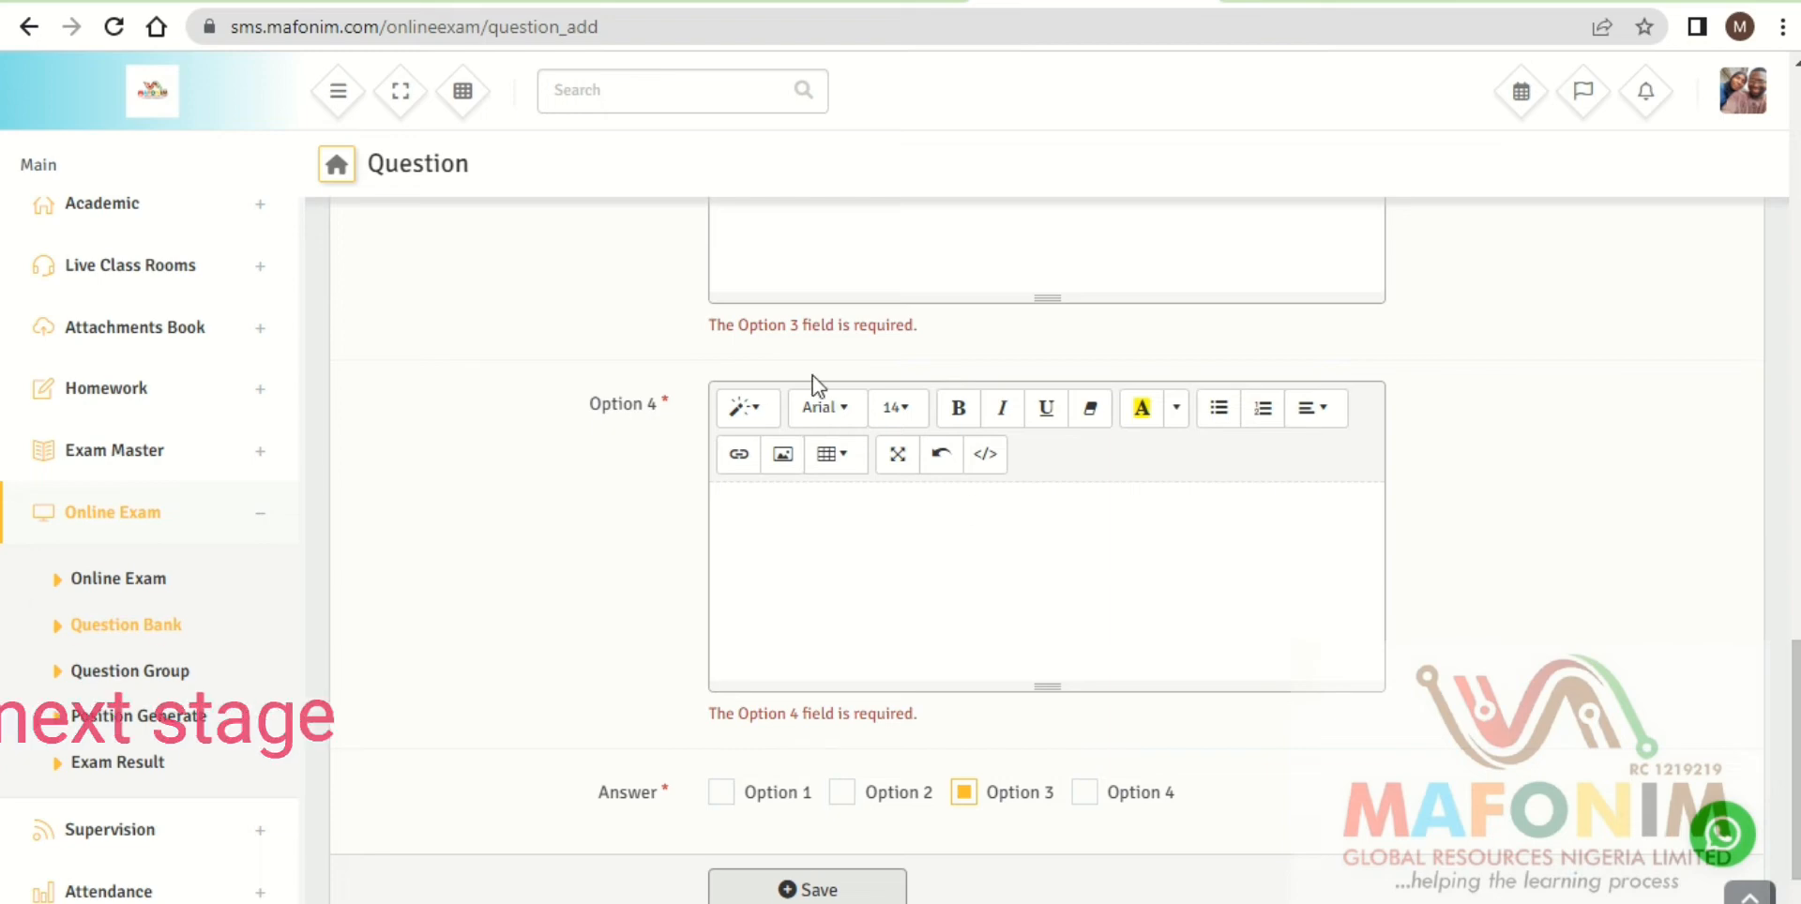
pyautogui.click(155, 583)
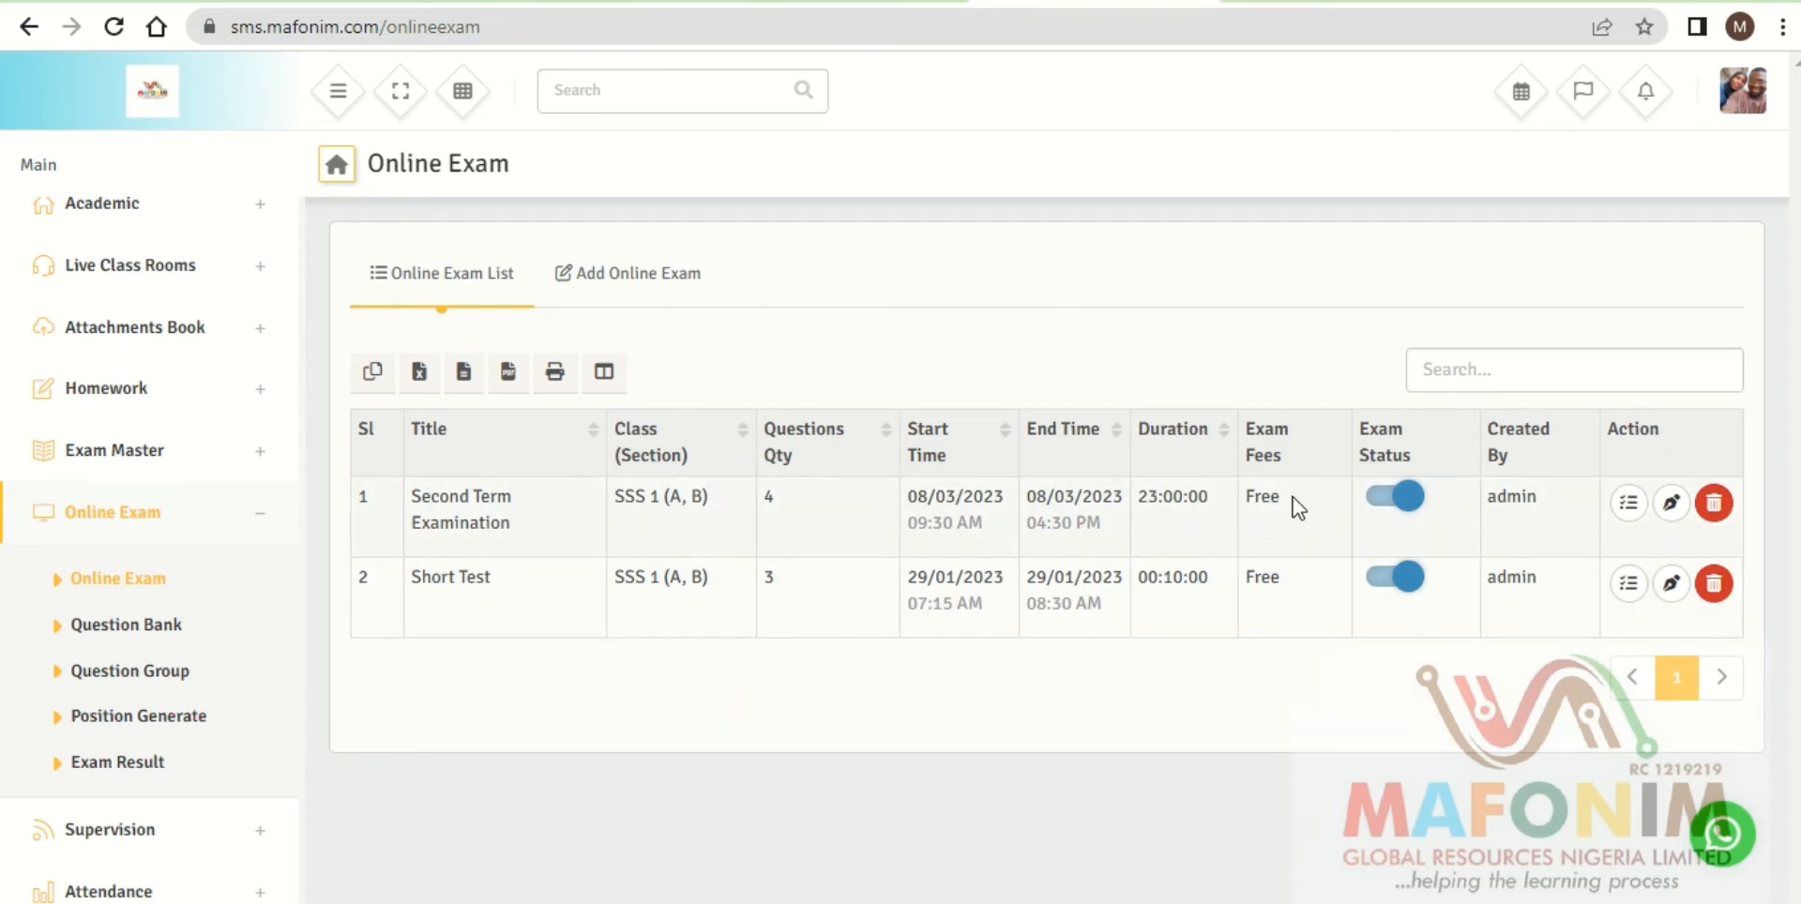
pyautogui.click(625, 289)
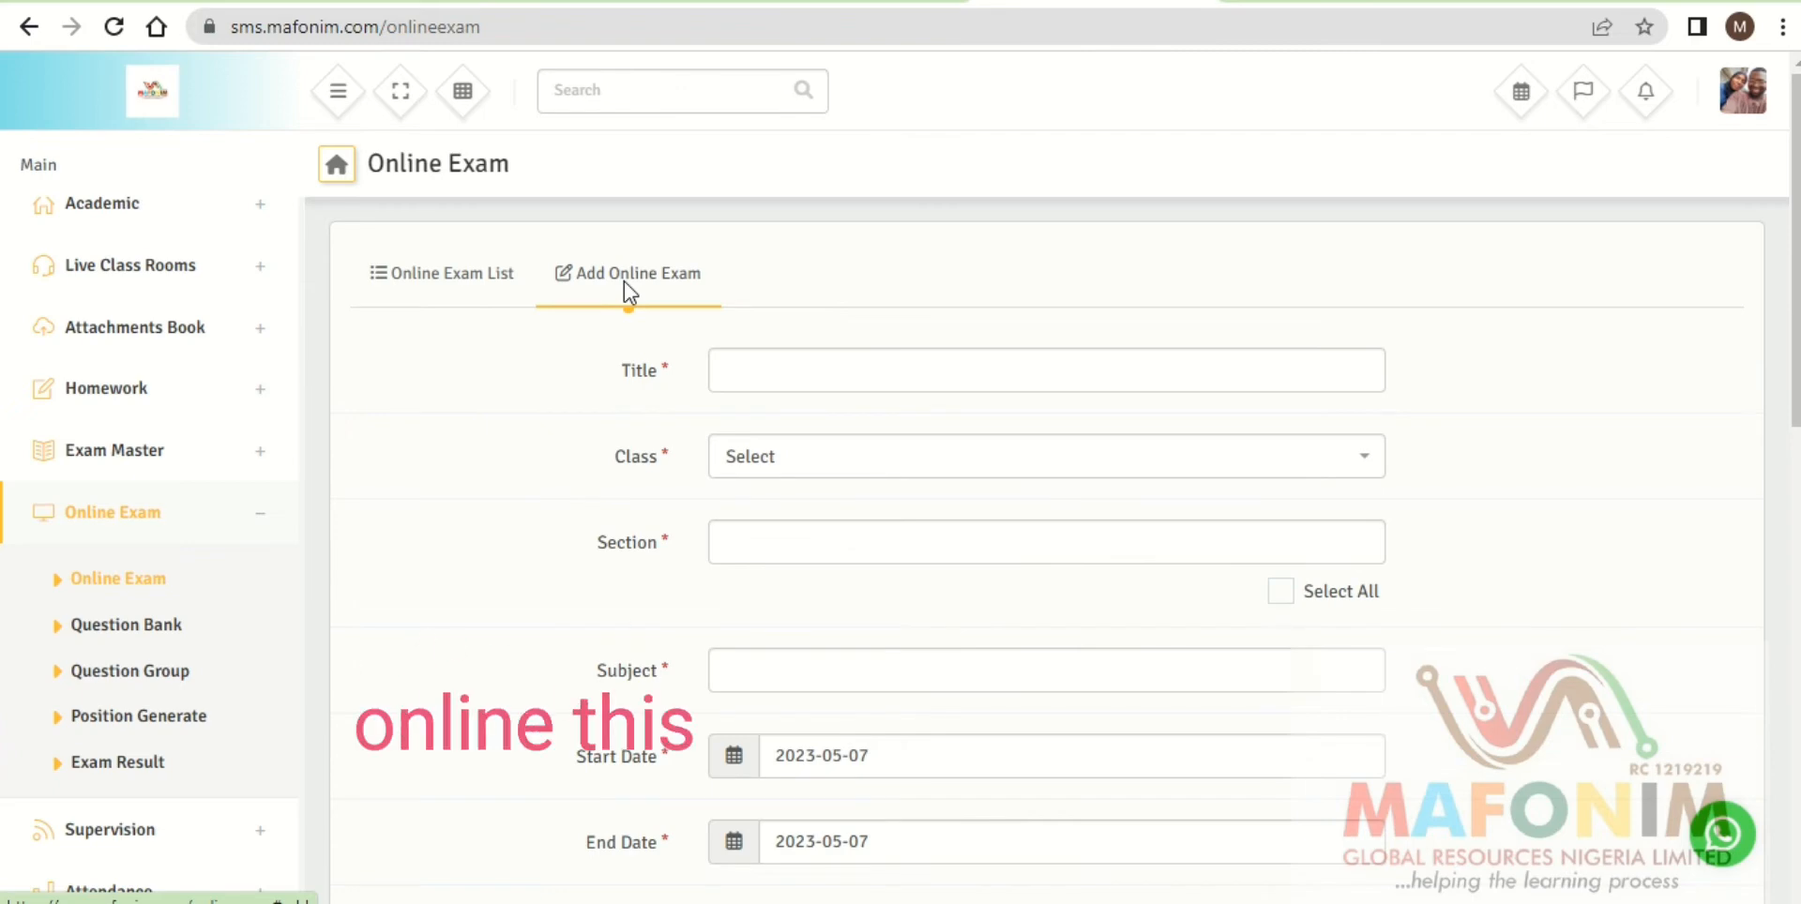
pyautogui.click(745, 377)
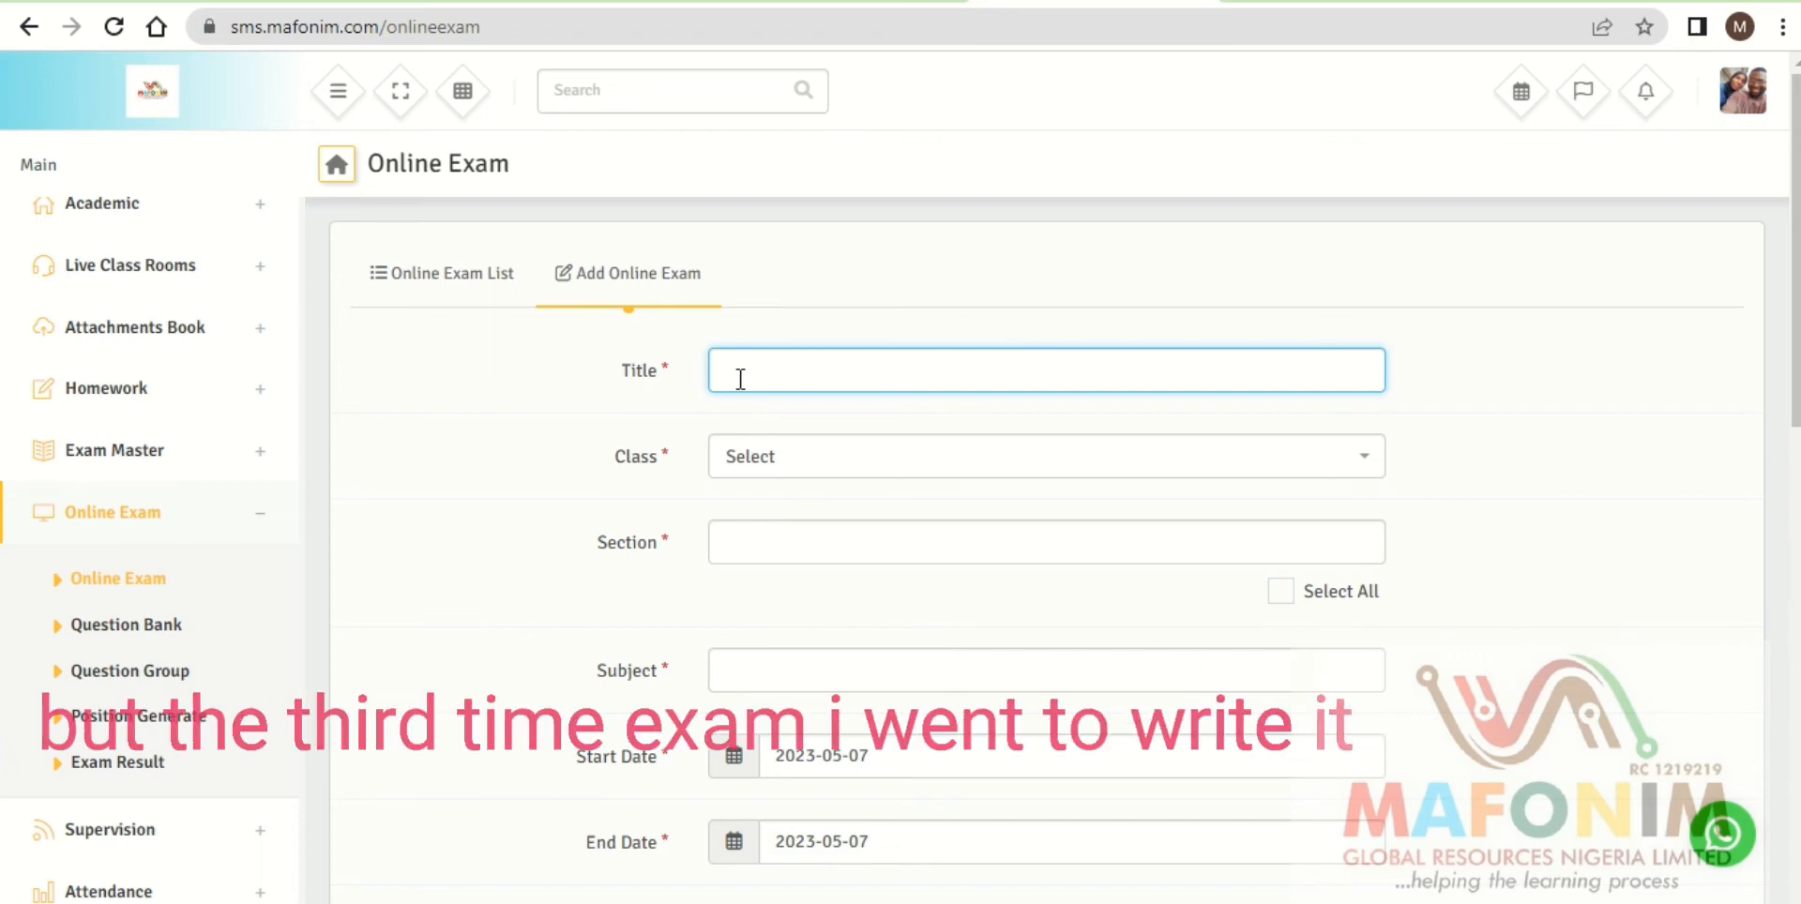
pyautogui.write('nnnn')
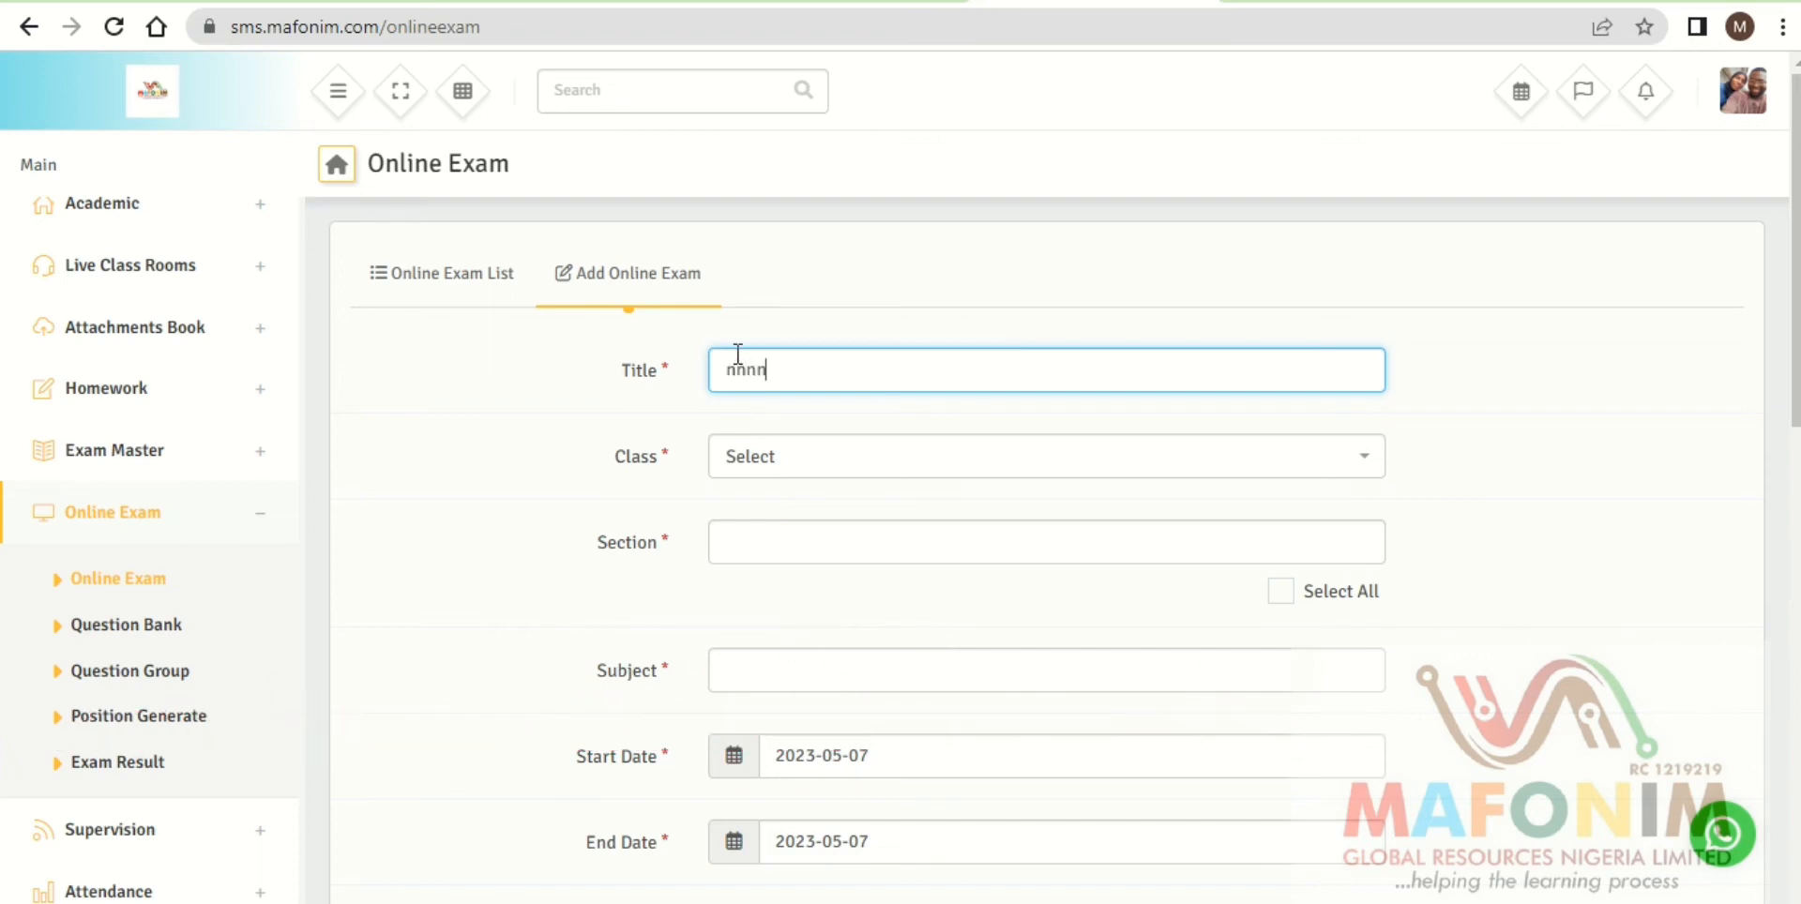
pyautogui.press('BackSpace')
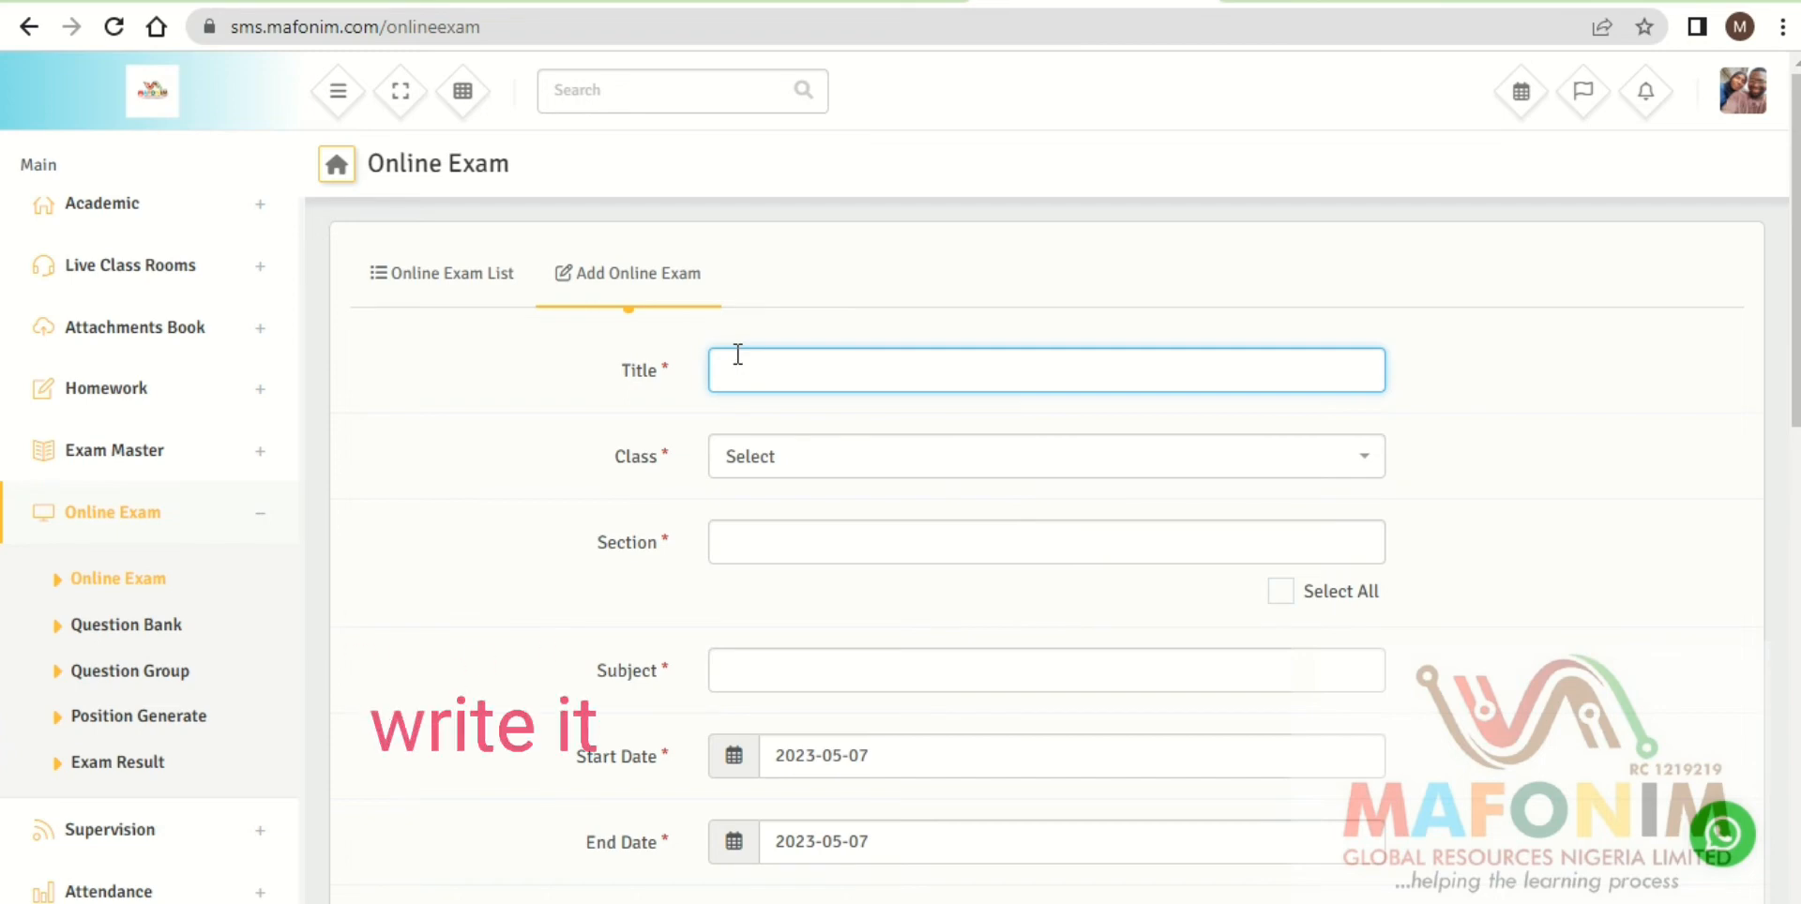
# Set the new online exam's class to SSS 1 and its title to "Seconrd term".
pyautogui.click(769, 460)
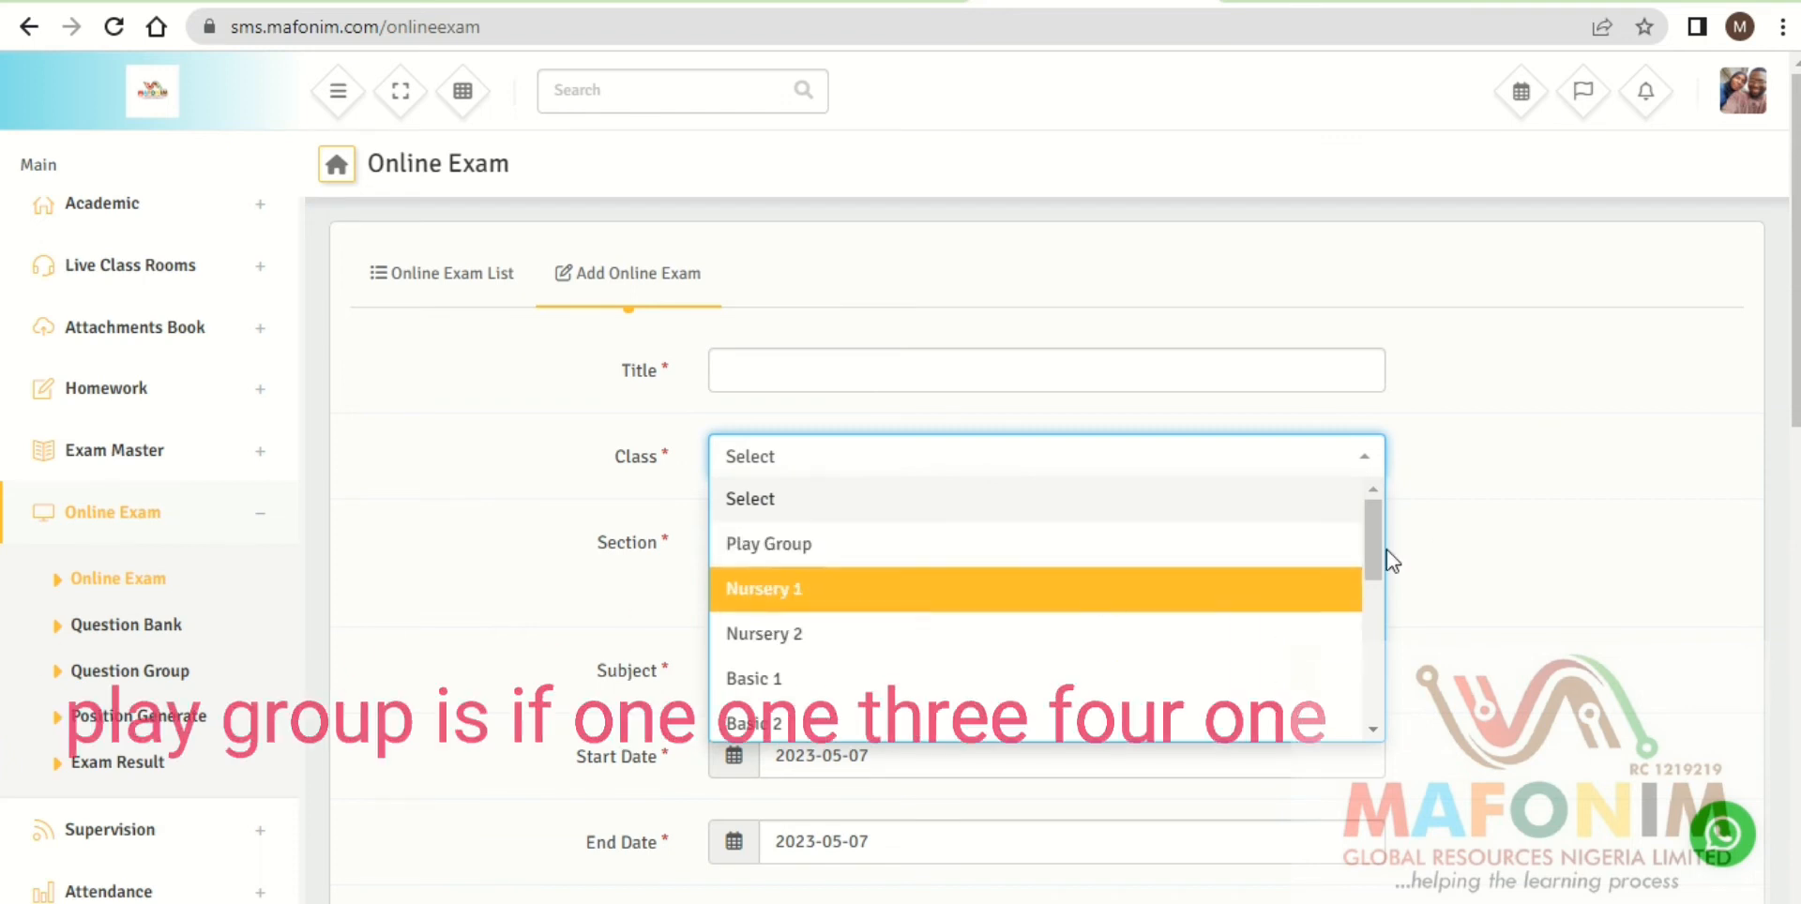
pyautogui.moveTo(1379, 567); pyautogui.dragTo(1382, 702)
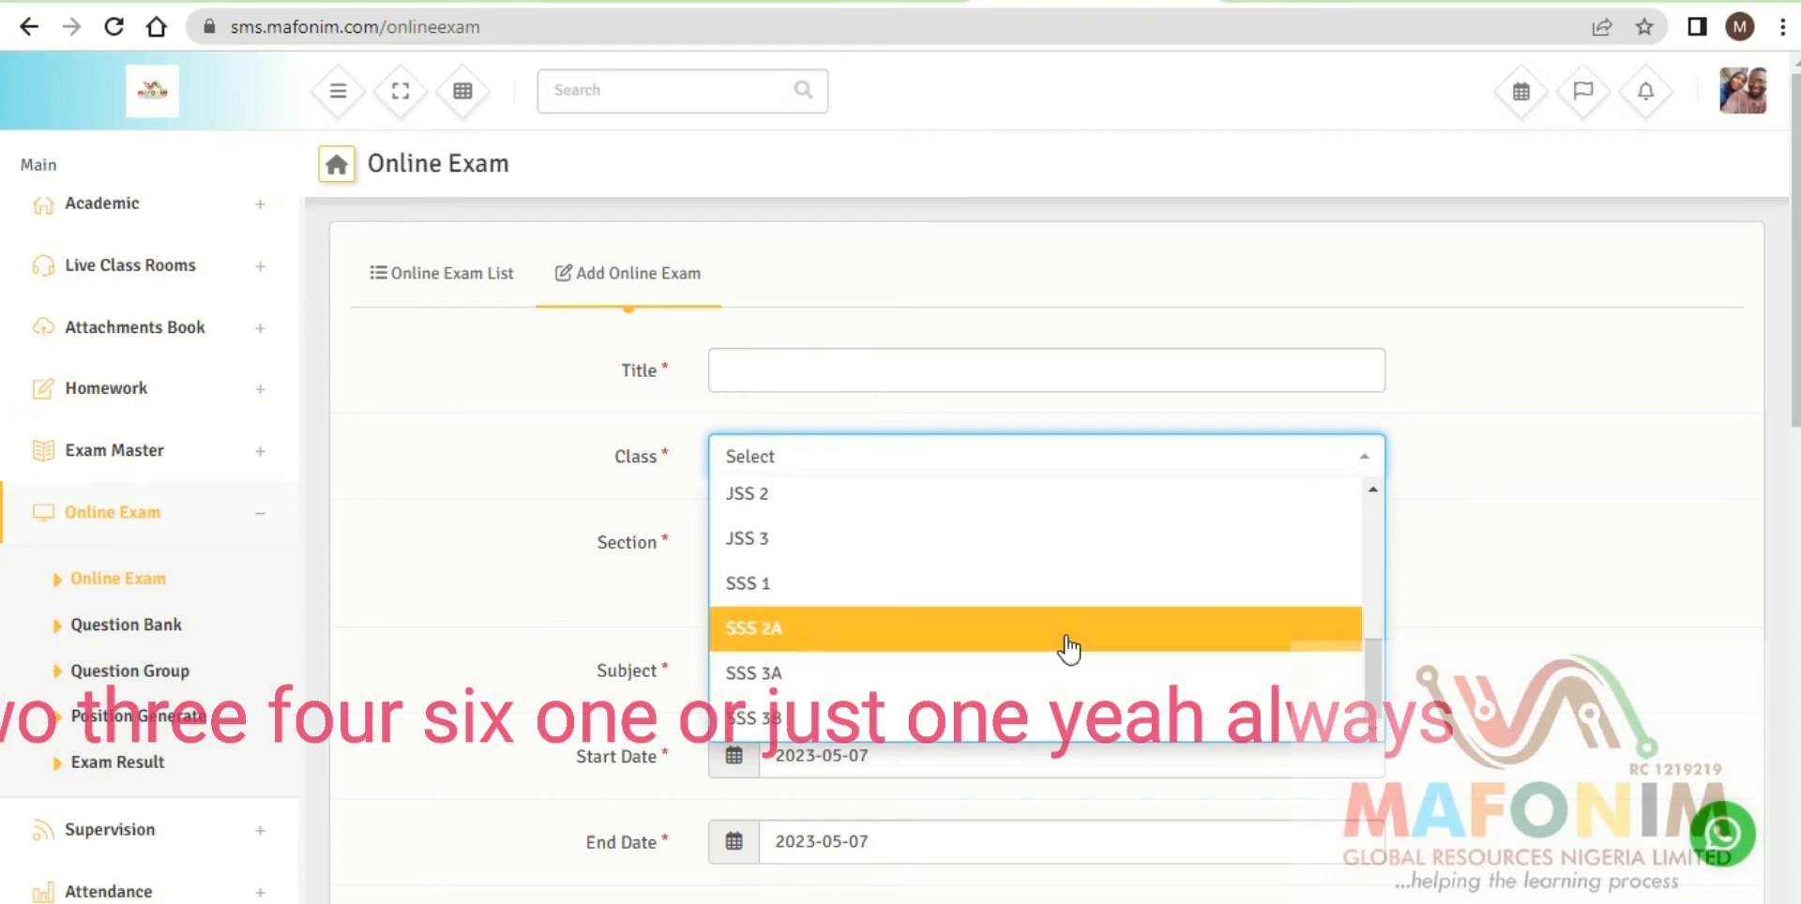
pyautogui.click(1009, 605)
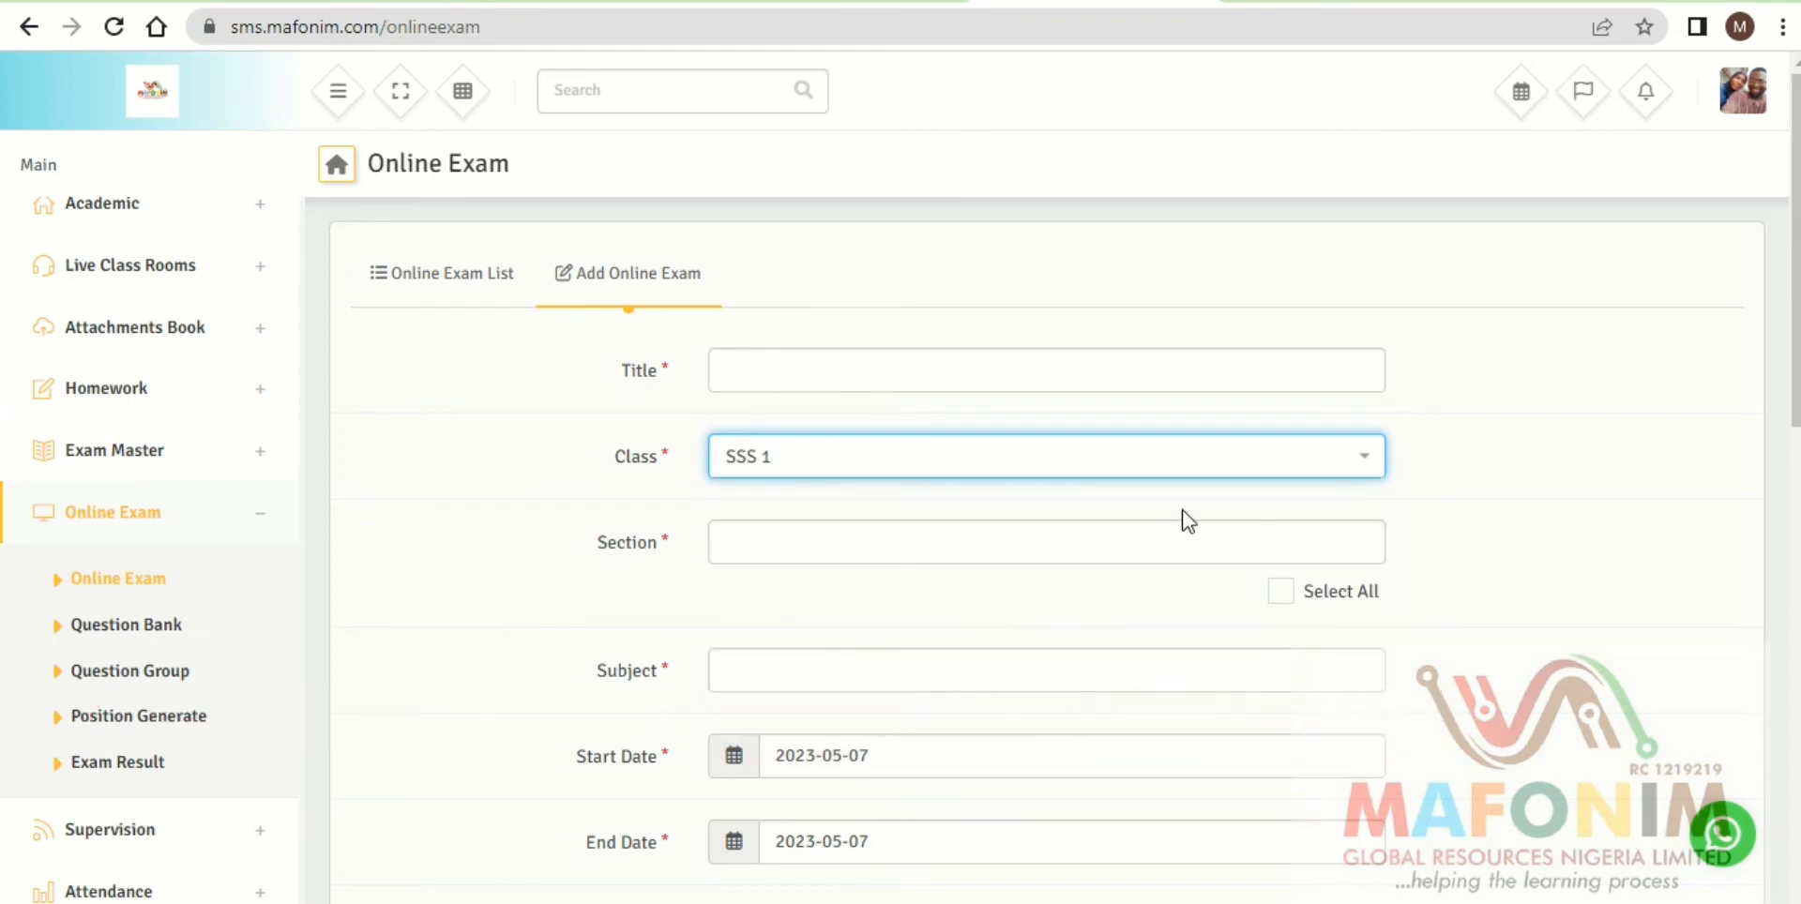
pyautogui.click(935, 385)
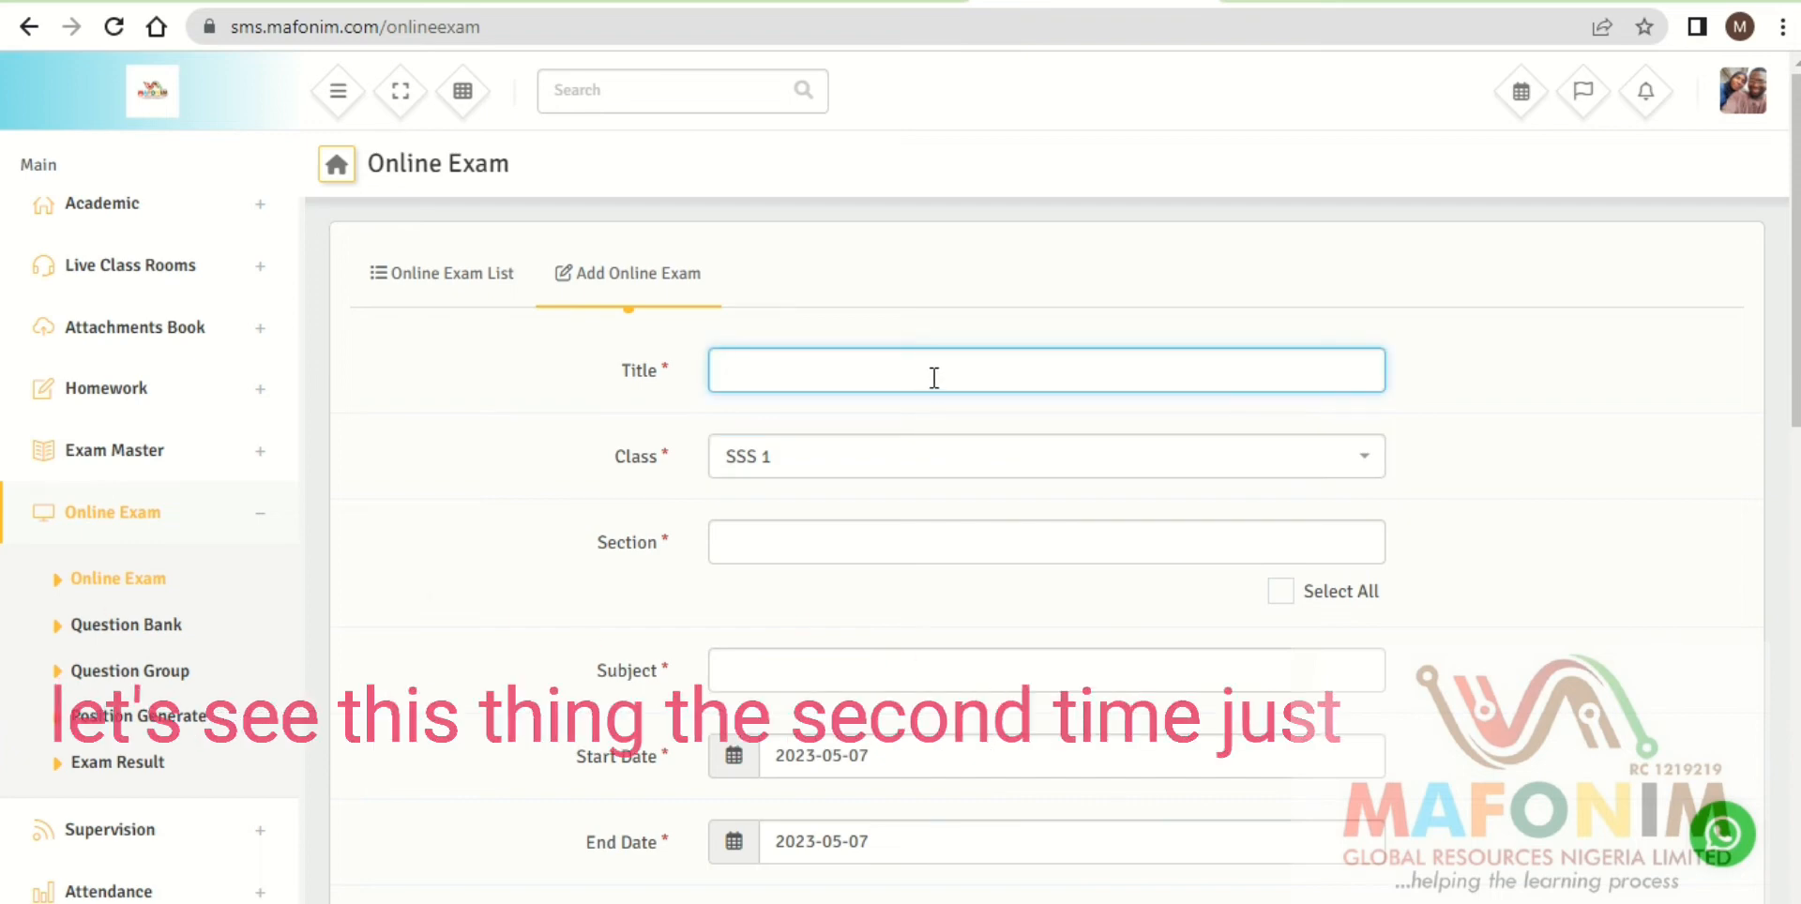
pyautogui.write('S')
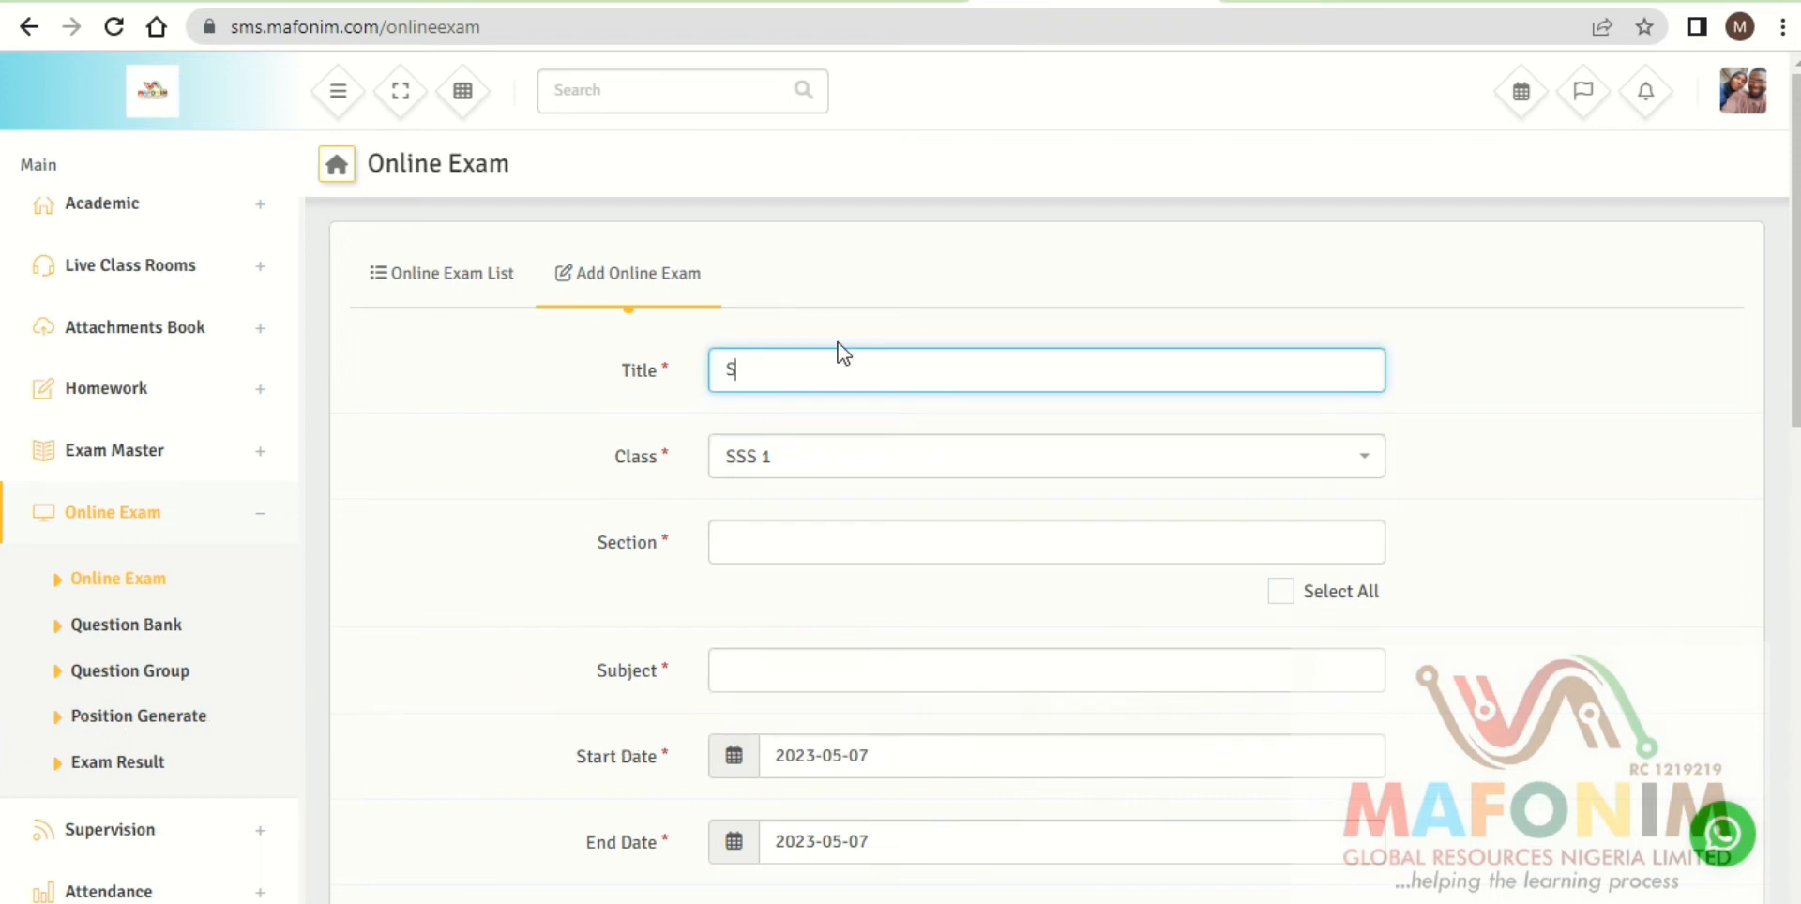
pyautogui.write('econrd term')
# Try assigning section A and all sections to the exam, and clear the section selection.
pyautogui.click(765, 539)
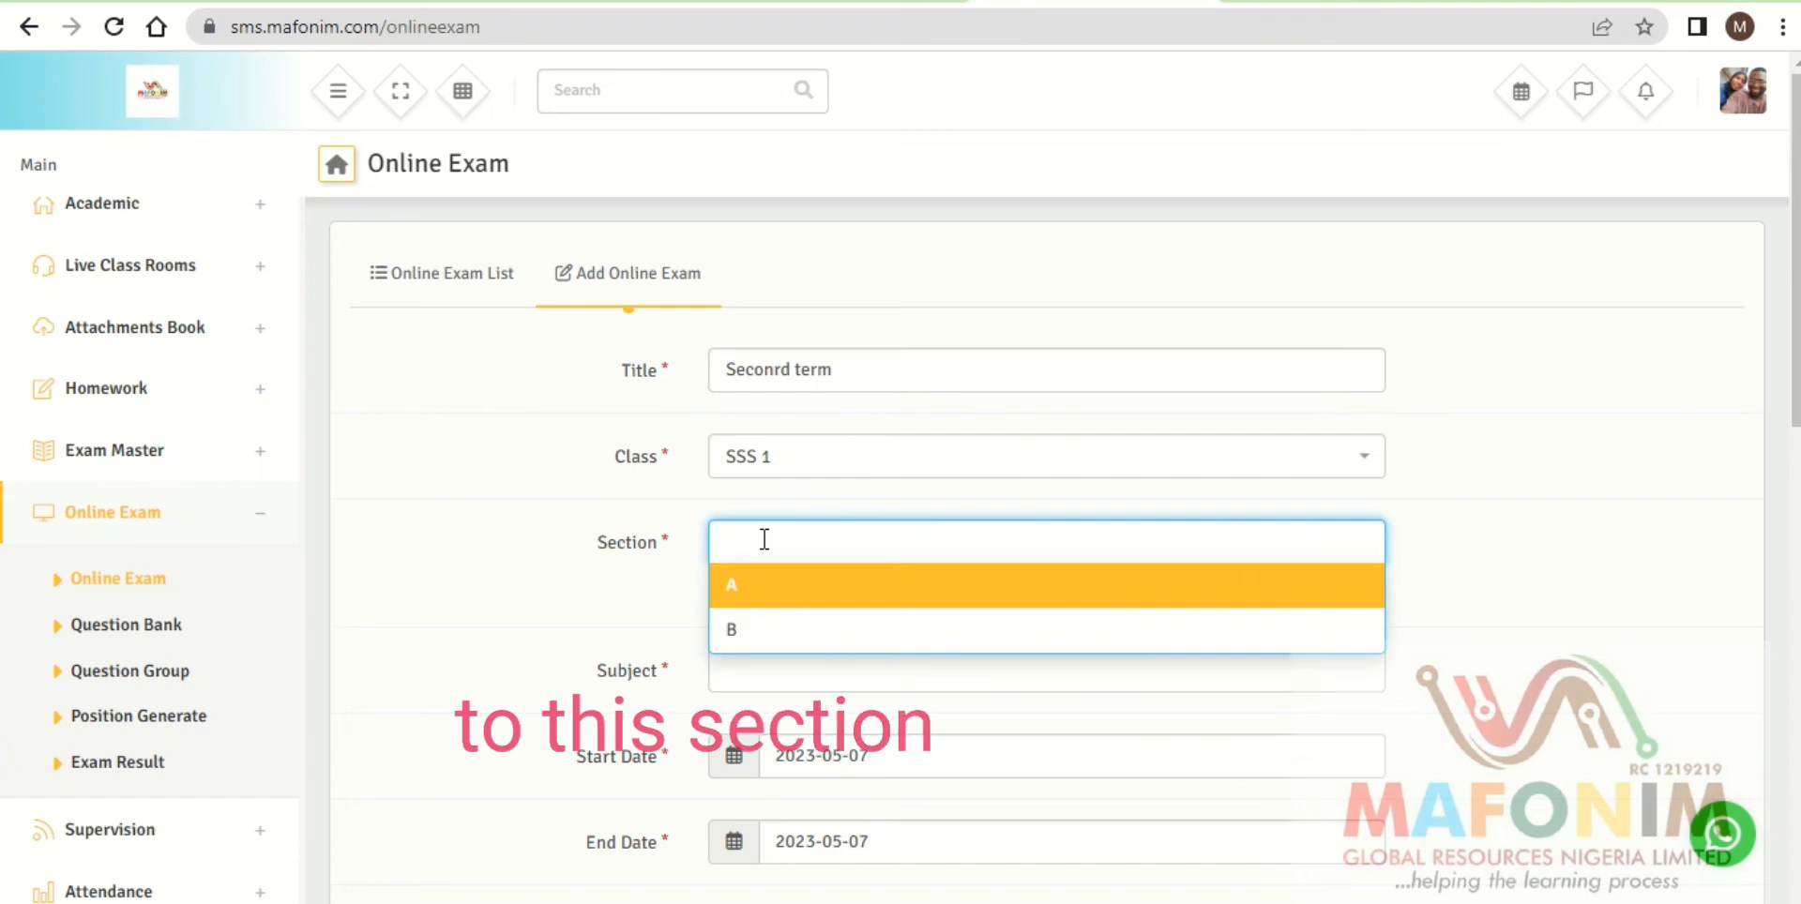
pyautogui.click(749, 585)
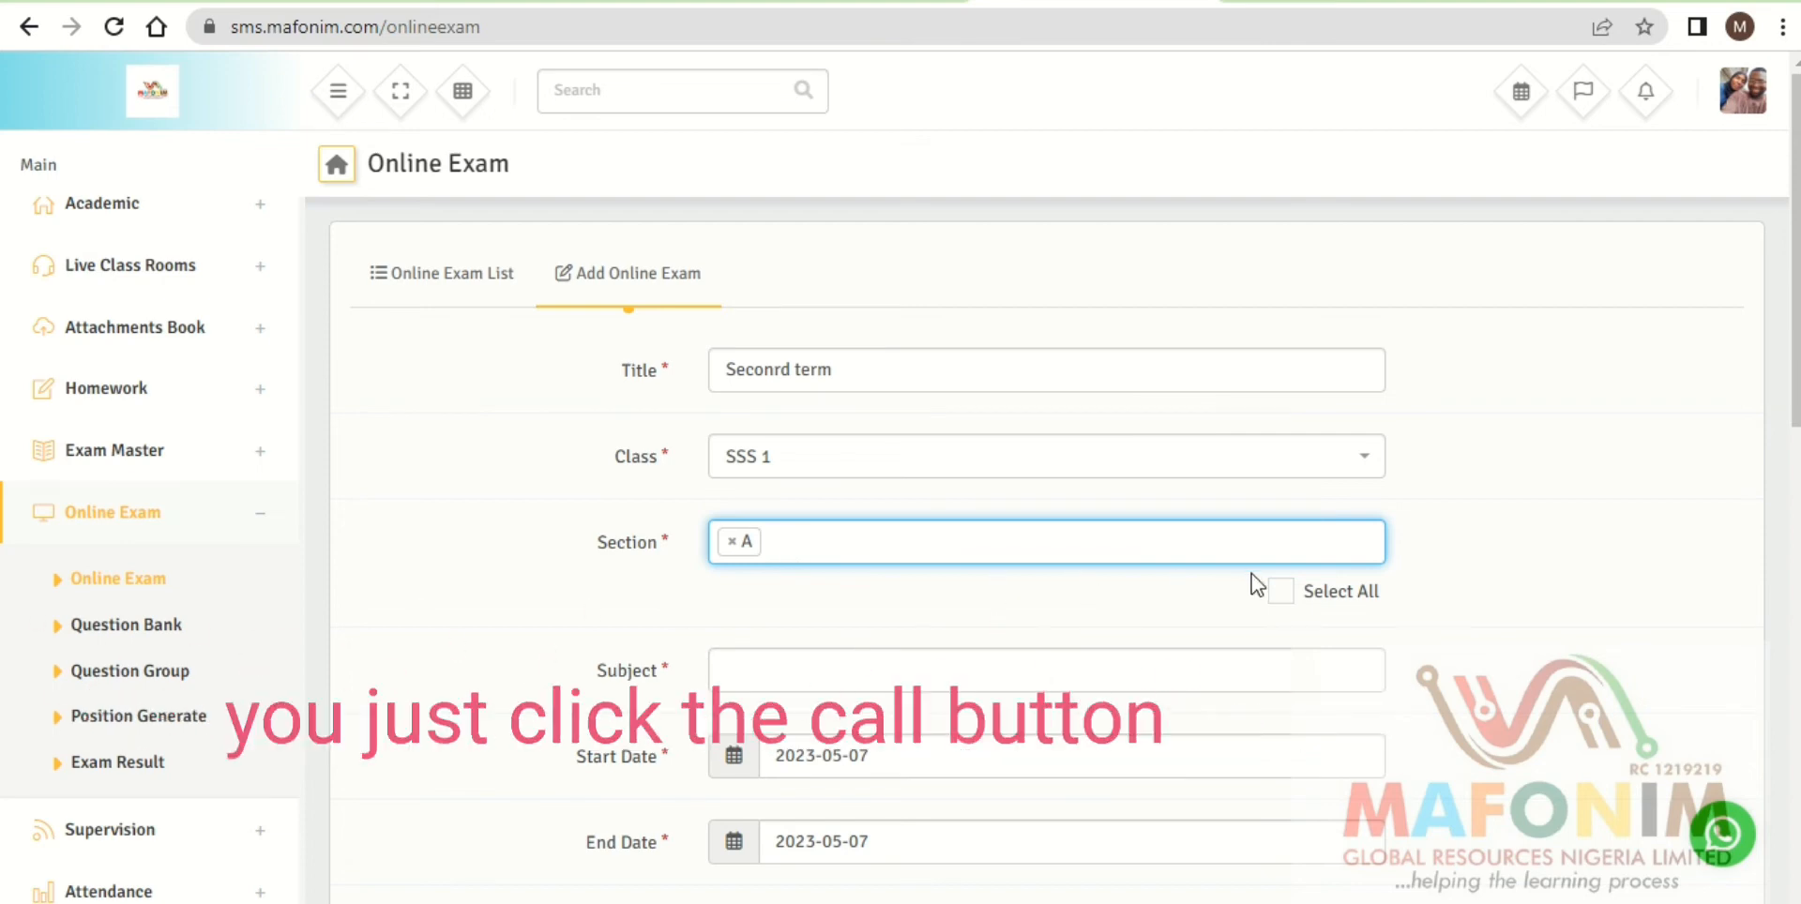
pyautogui.click(1280, 595)
pyautogui.click(1281, 592)
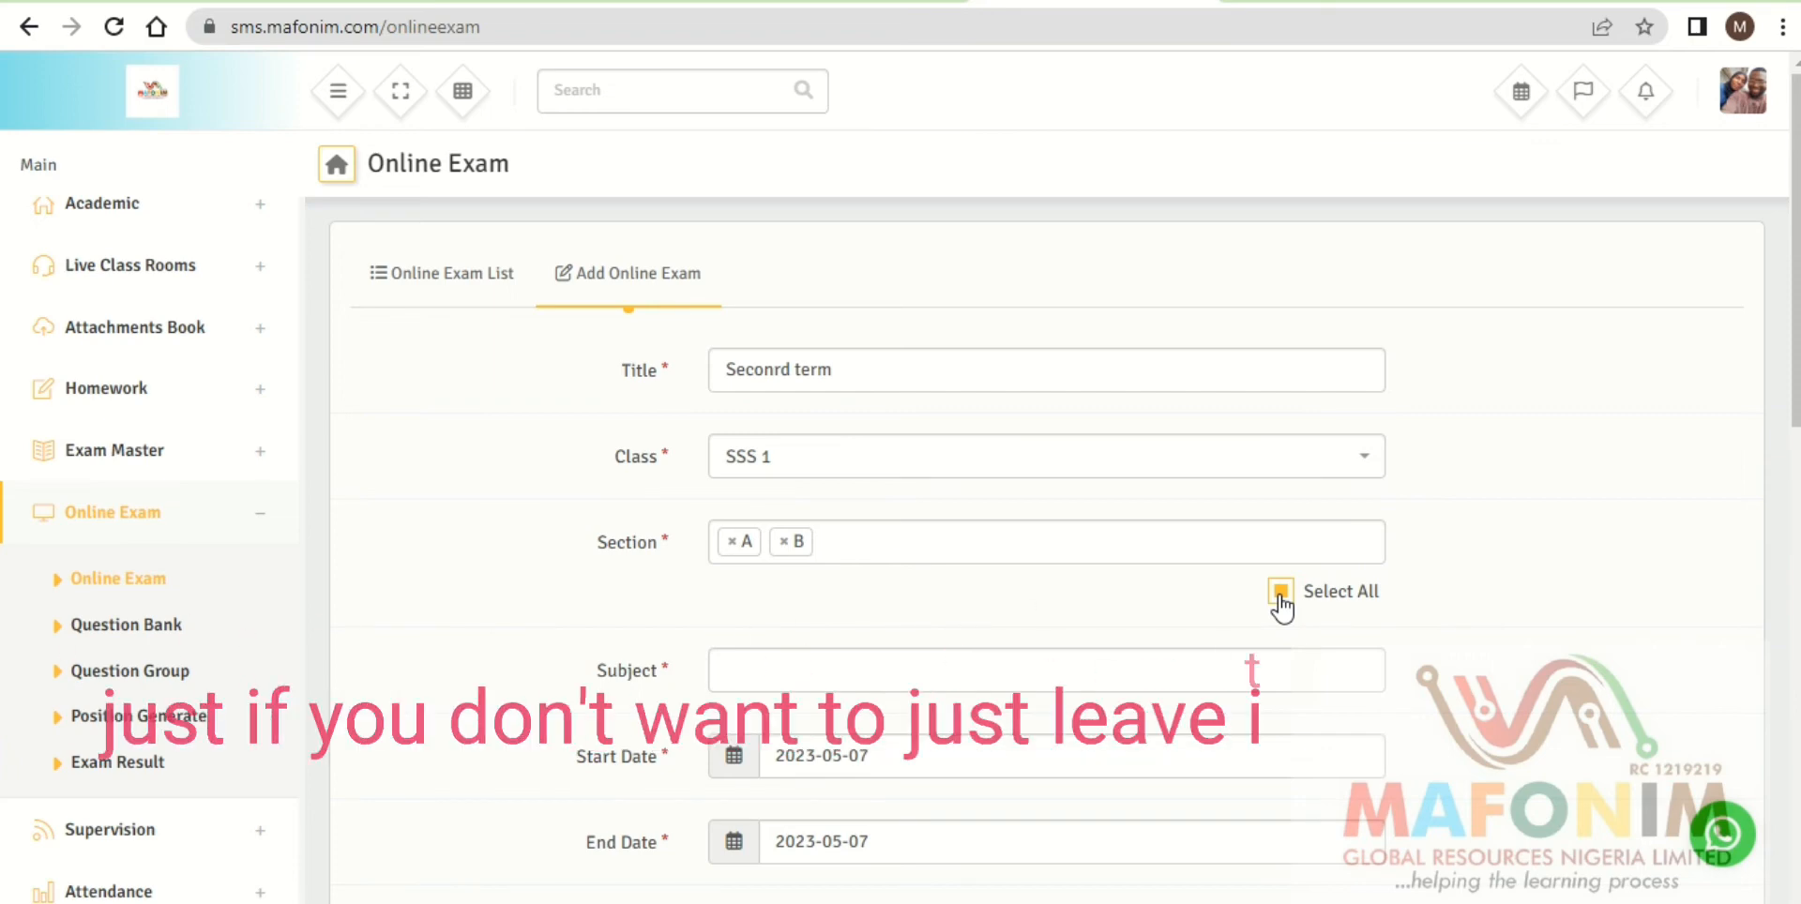
pyautogui.click(845, 531)
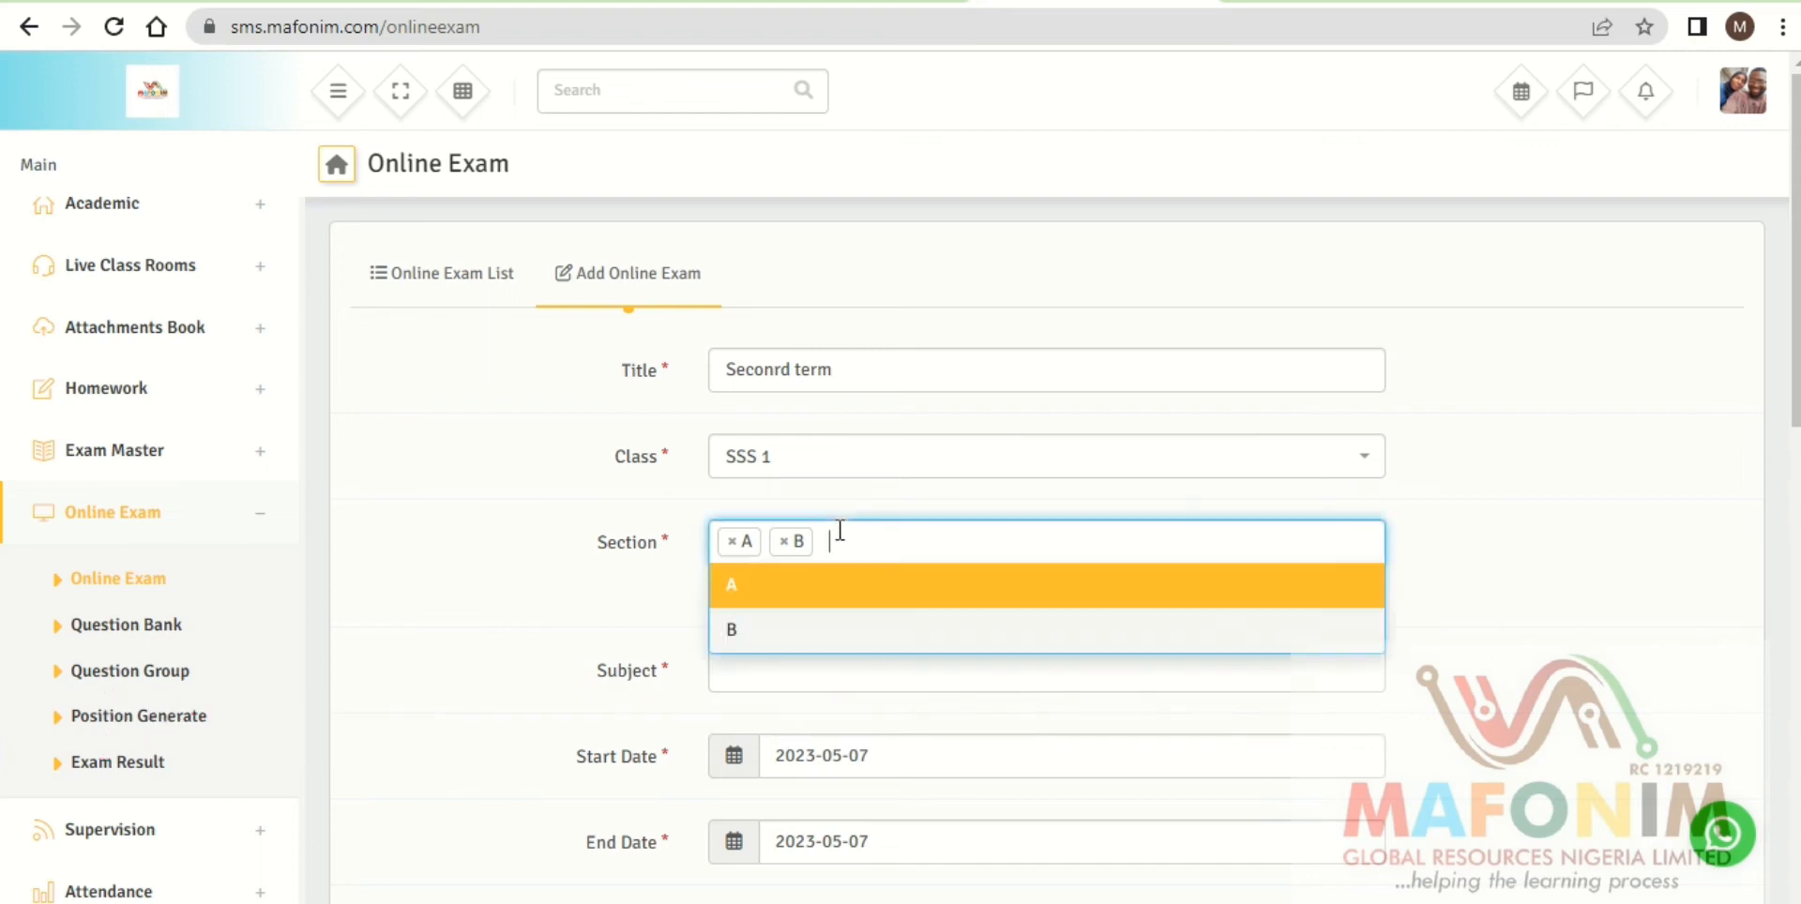
pyautogui.click(1011, 598)
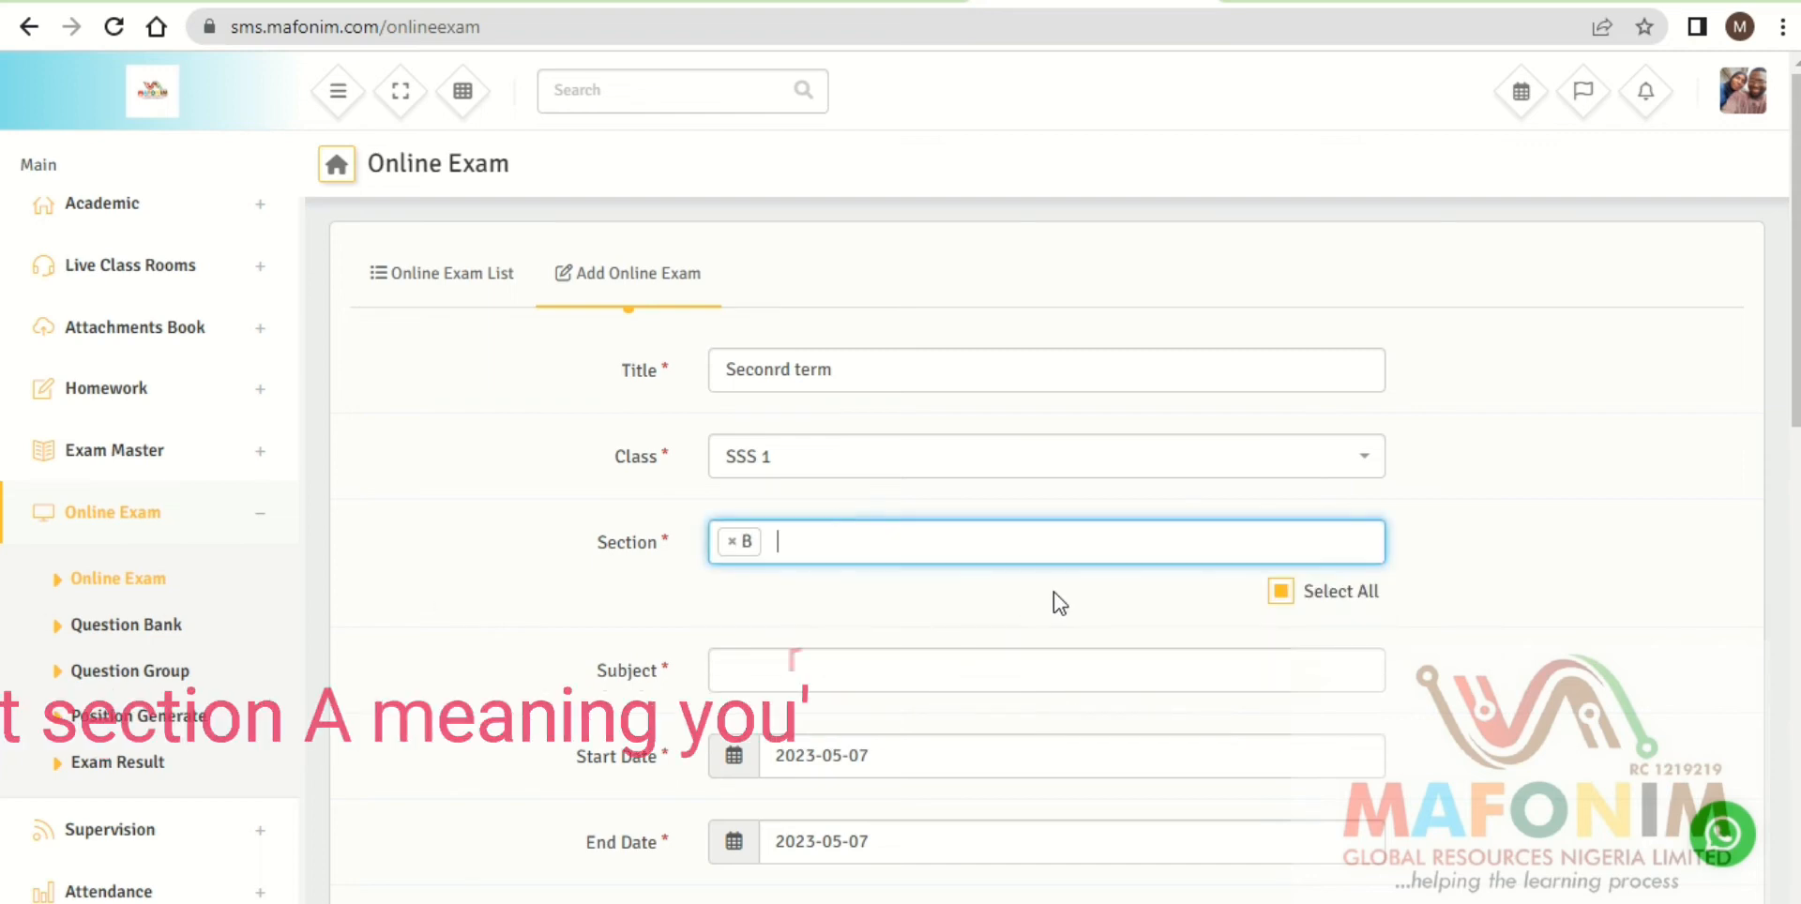
pyautogui.click(1291, 602)
# Assign the exam to section A with the subject Agricultural Science.
pyautogui.click(1019, 555)
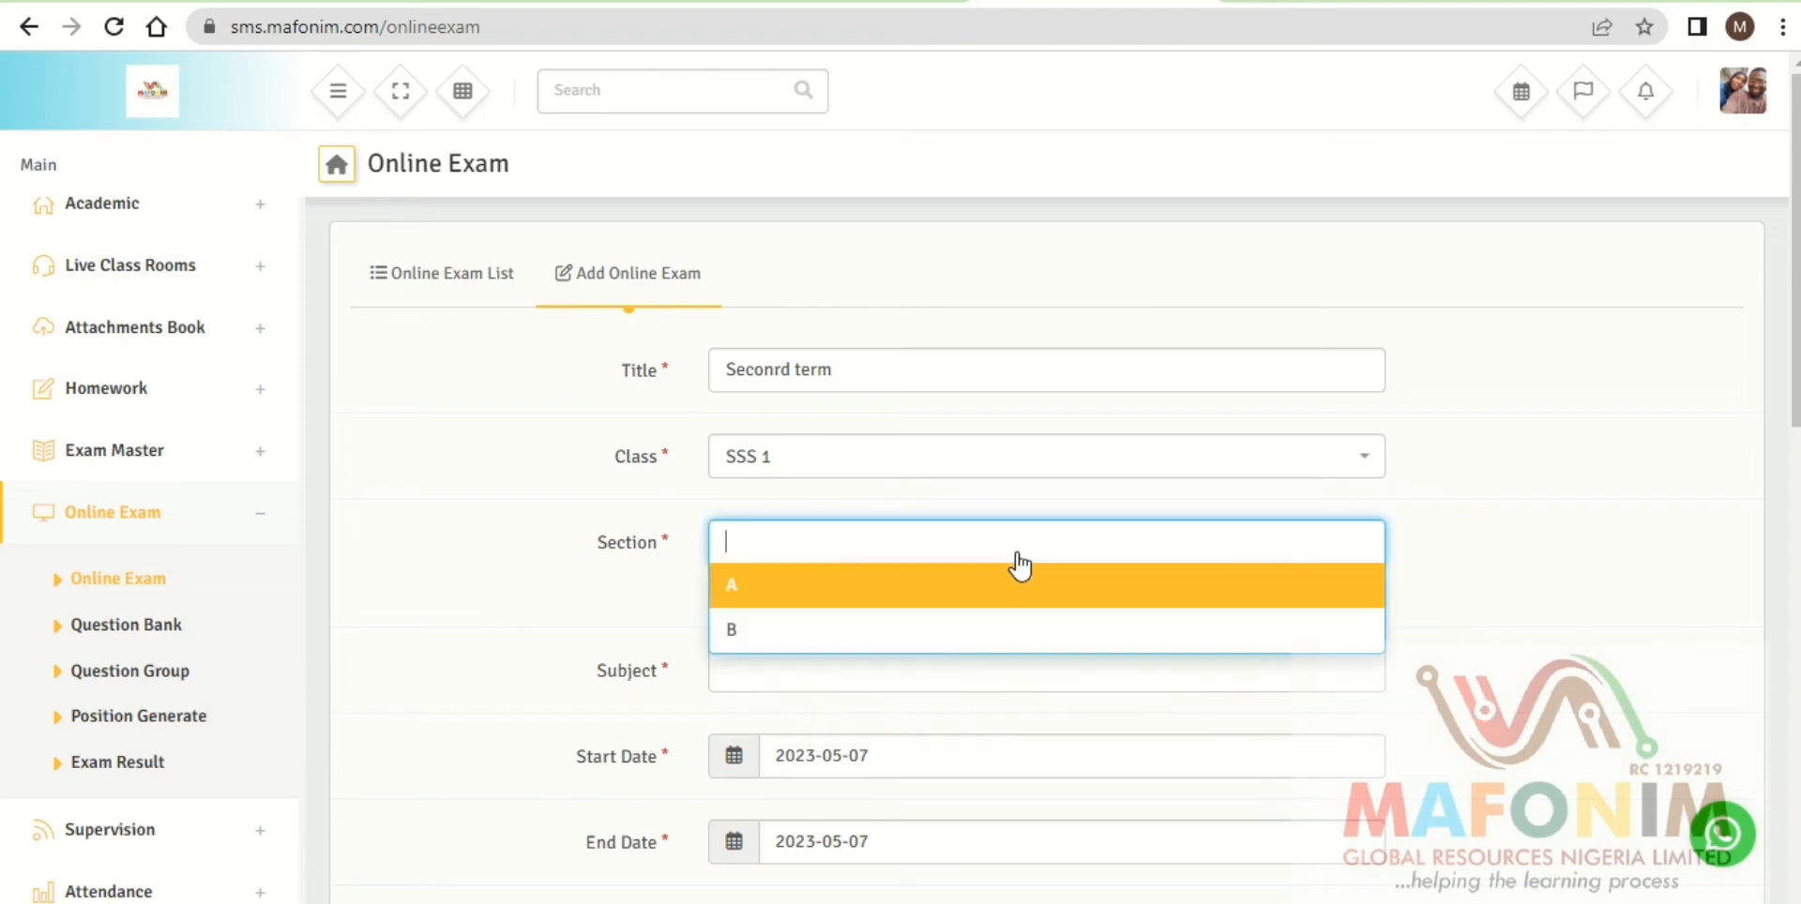
pyautogui.click(890, 596)
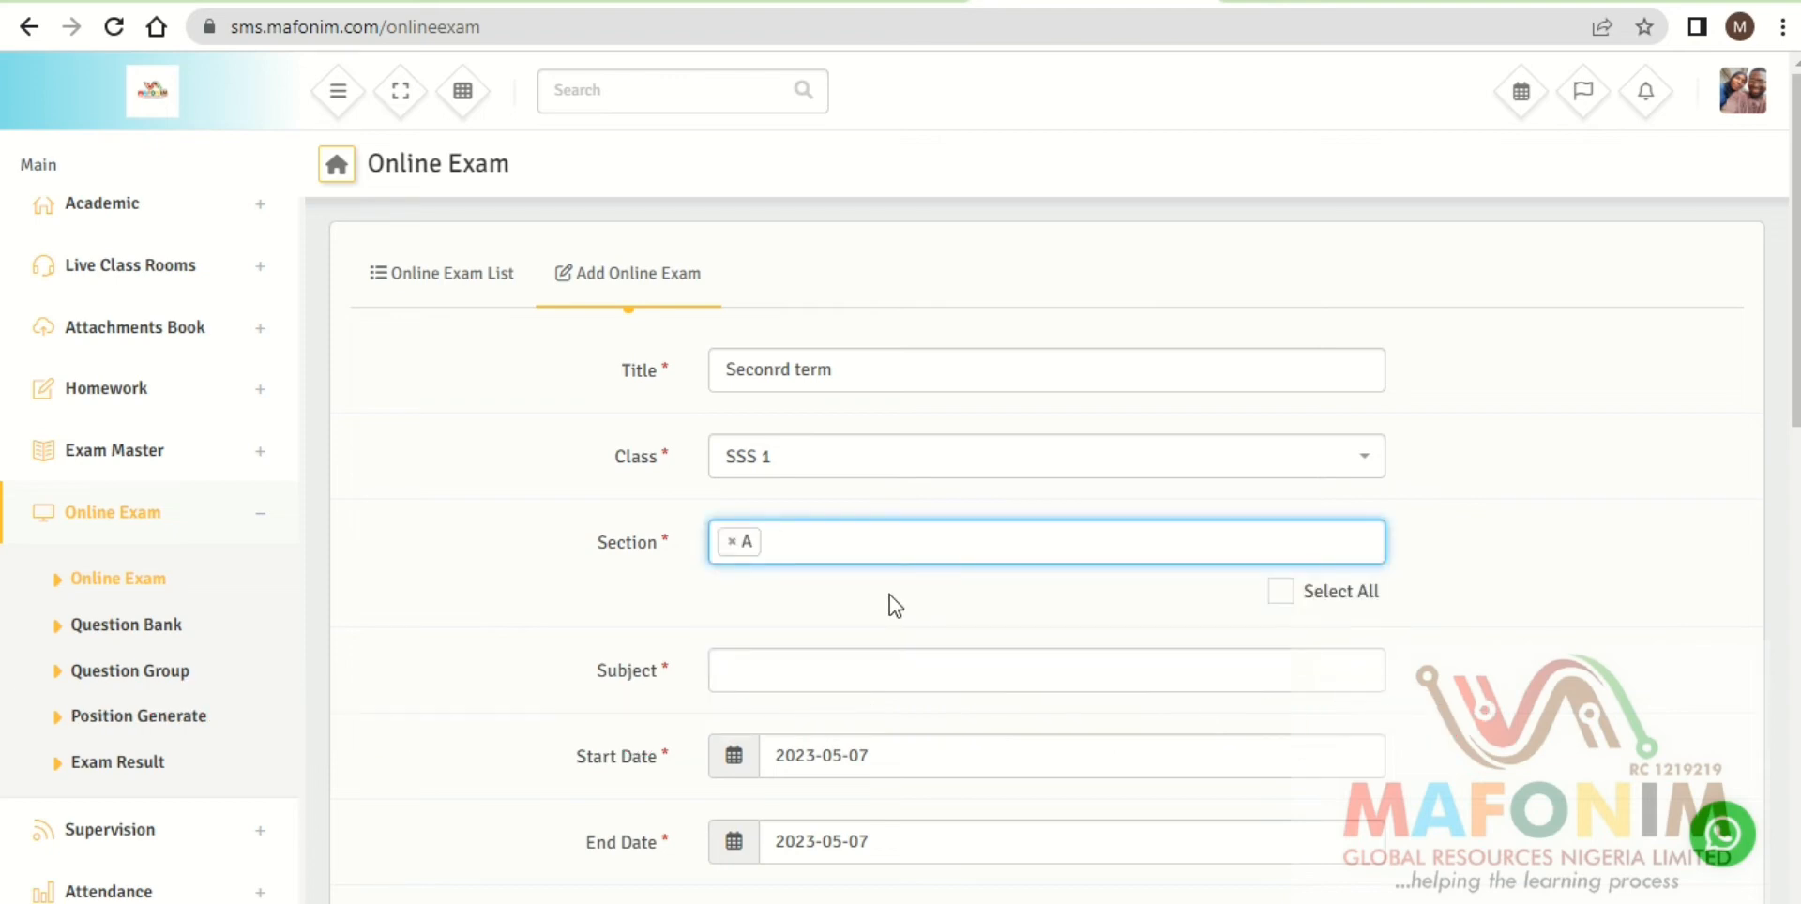
pyautogui.click(832, 659)
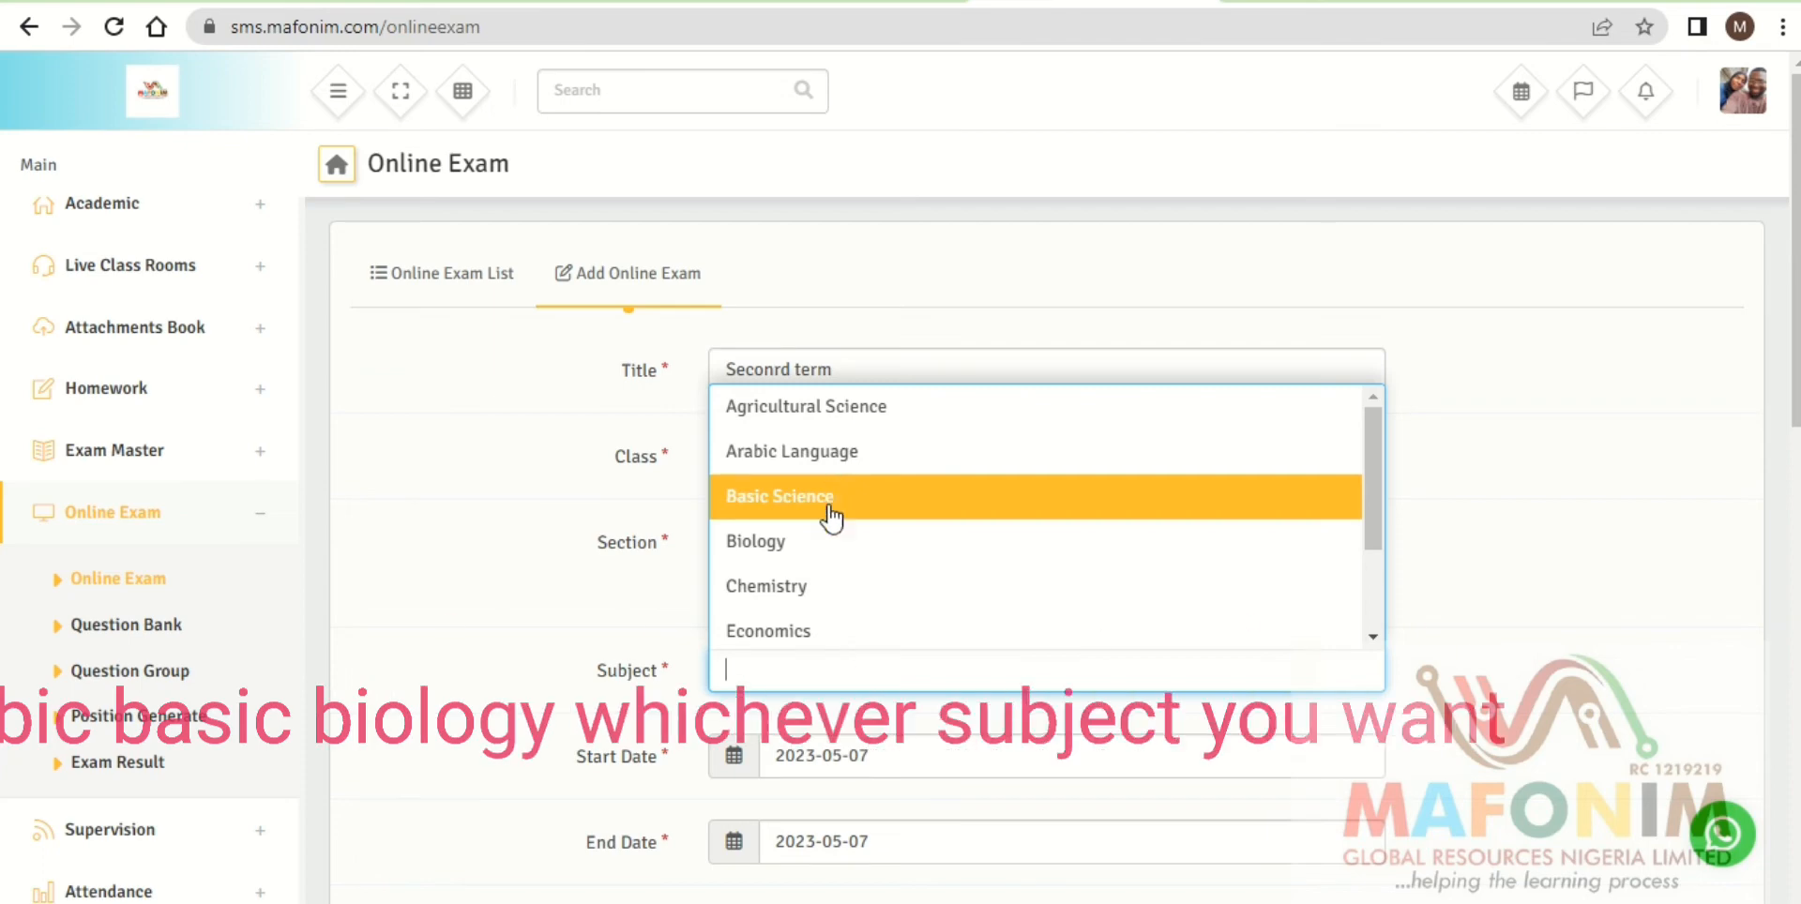
pyautogui.click(836, 418)
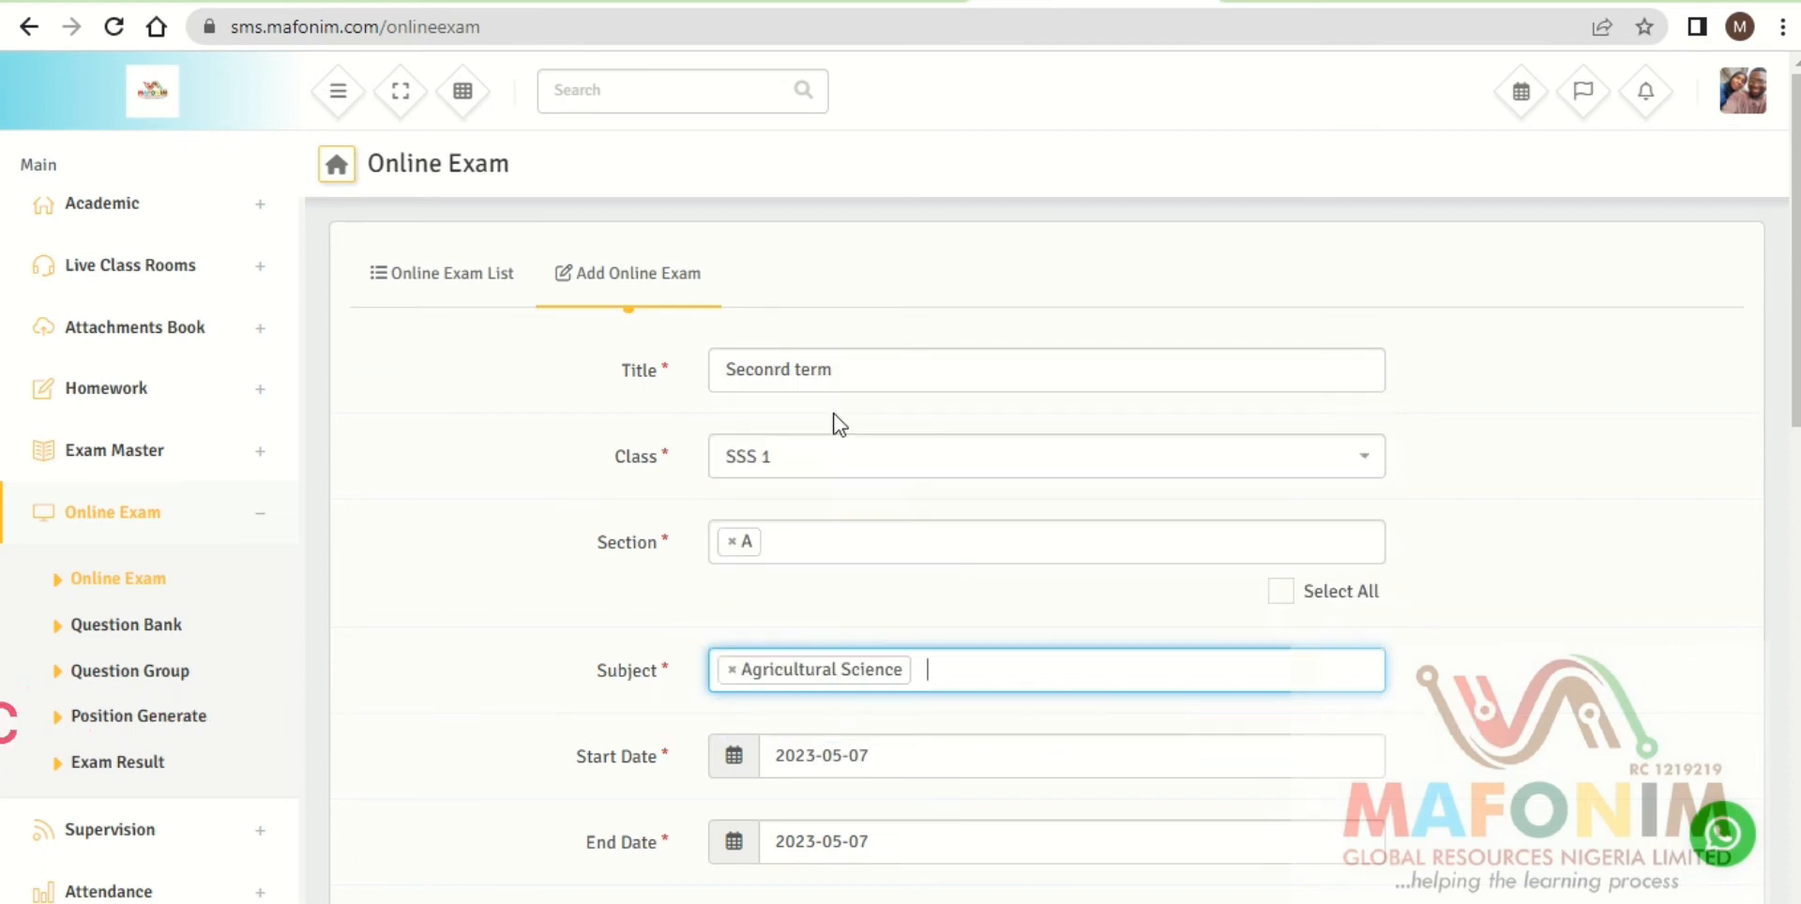
# Check the exam's start date and set its duration to 0:30.
pyautogui.click(961, 752)
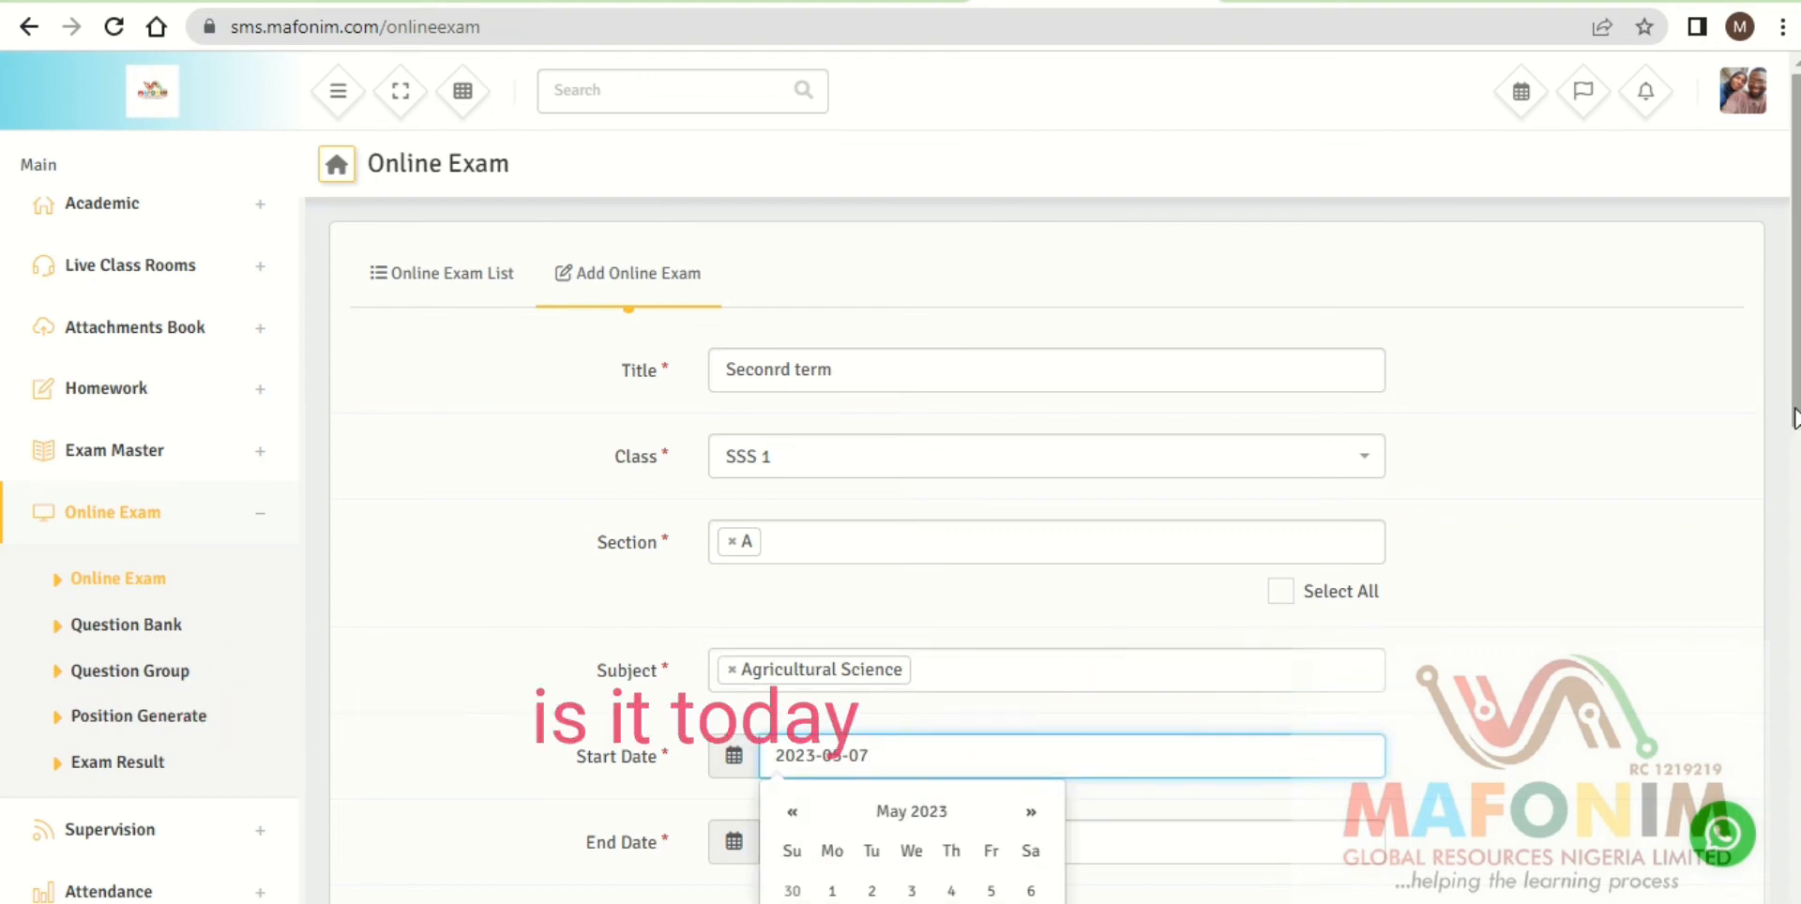
pyautogui.moveTo(1793, 417); pyautogui.dragTo(1795, 542)
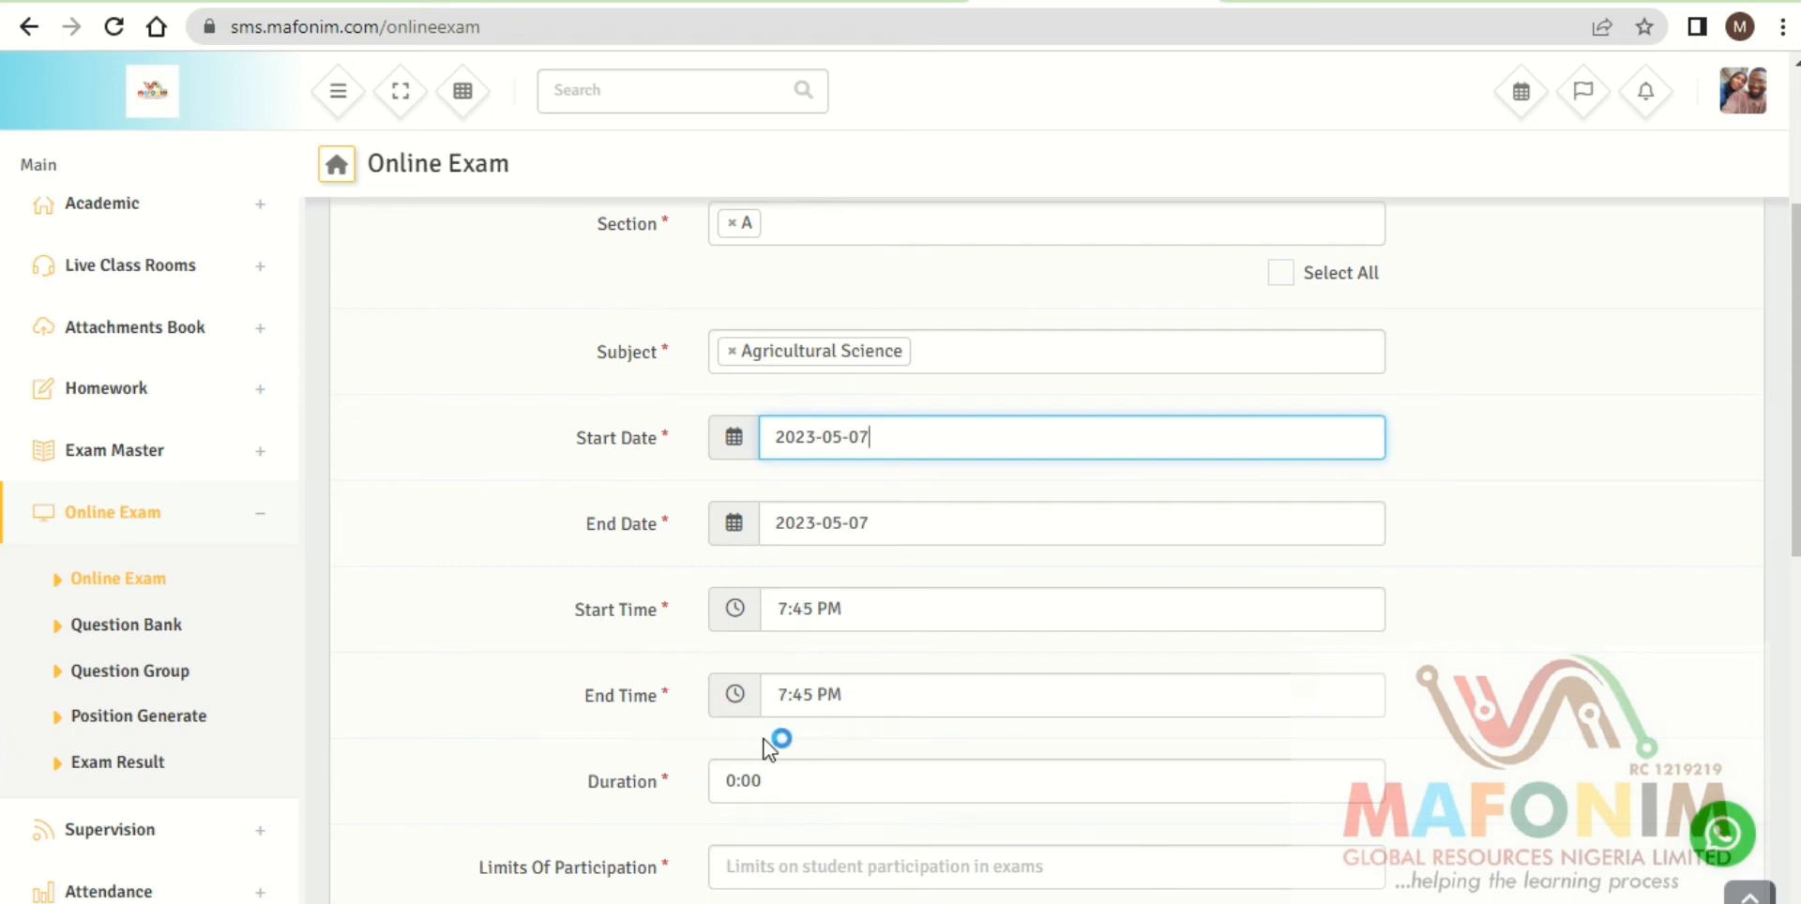
pyautogui.click(795, 779)
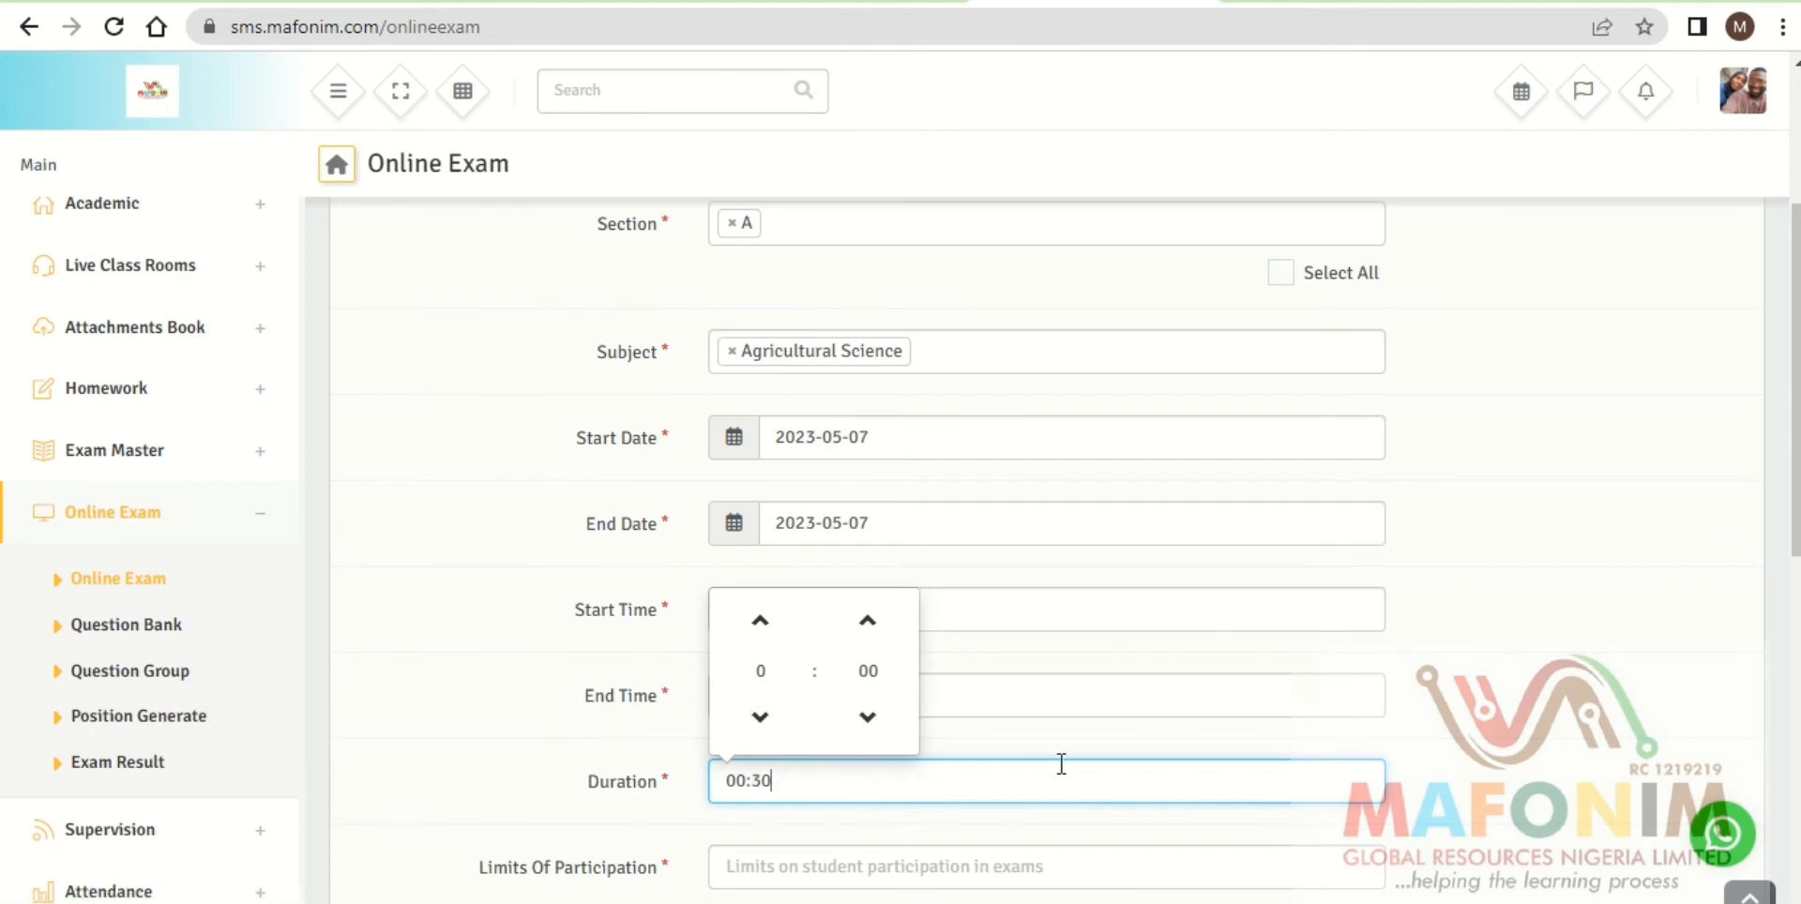
pyautogui.click(1497, 651)
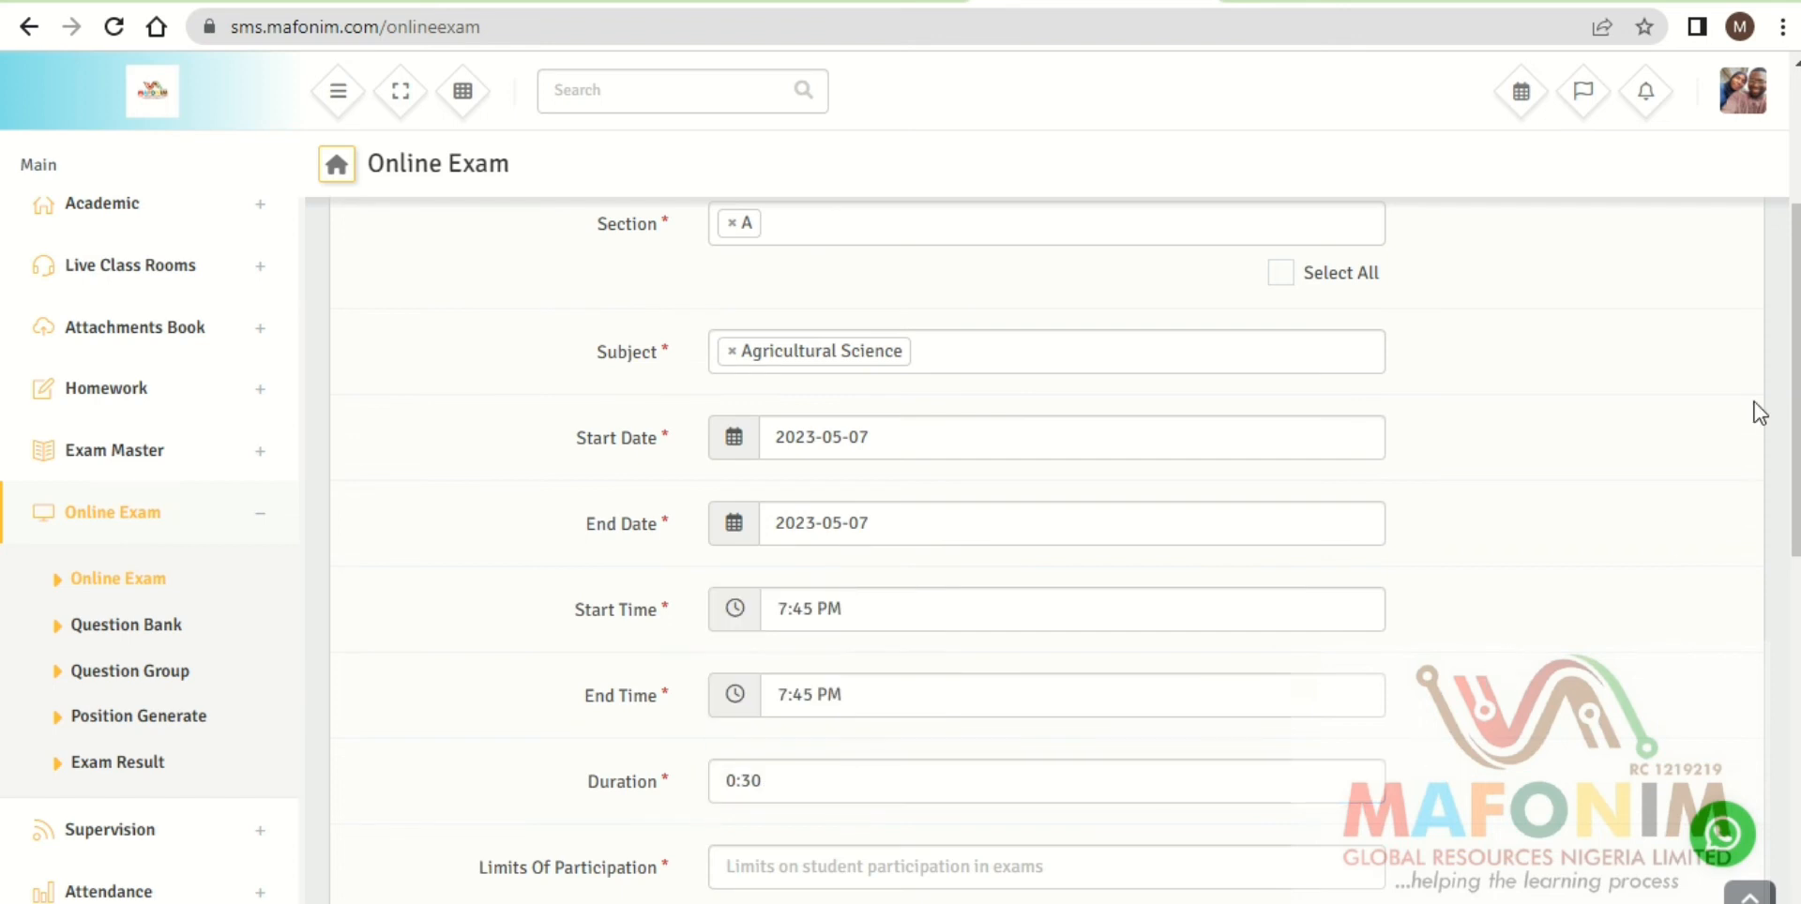
# Set the exam's limit of participation to 1.
pyautogui.scroll(-3, 1792, 466)
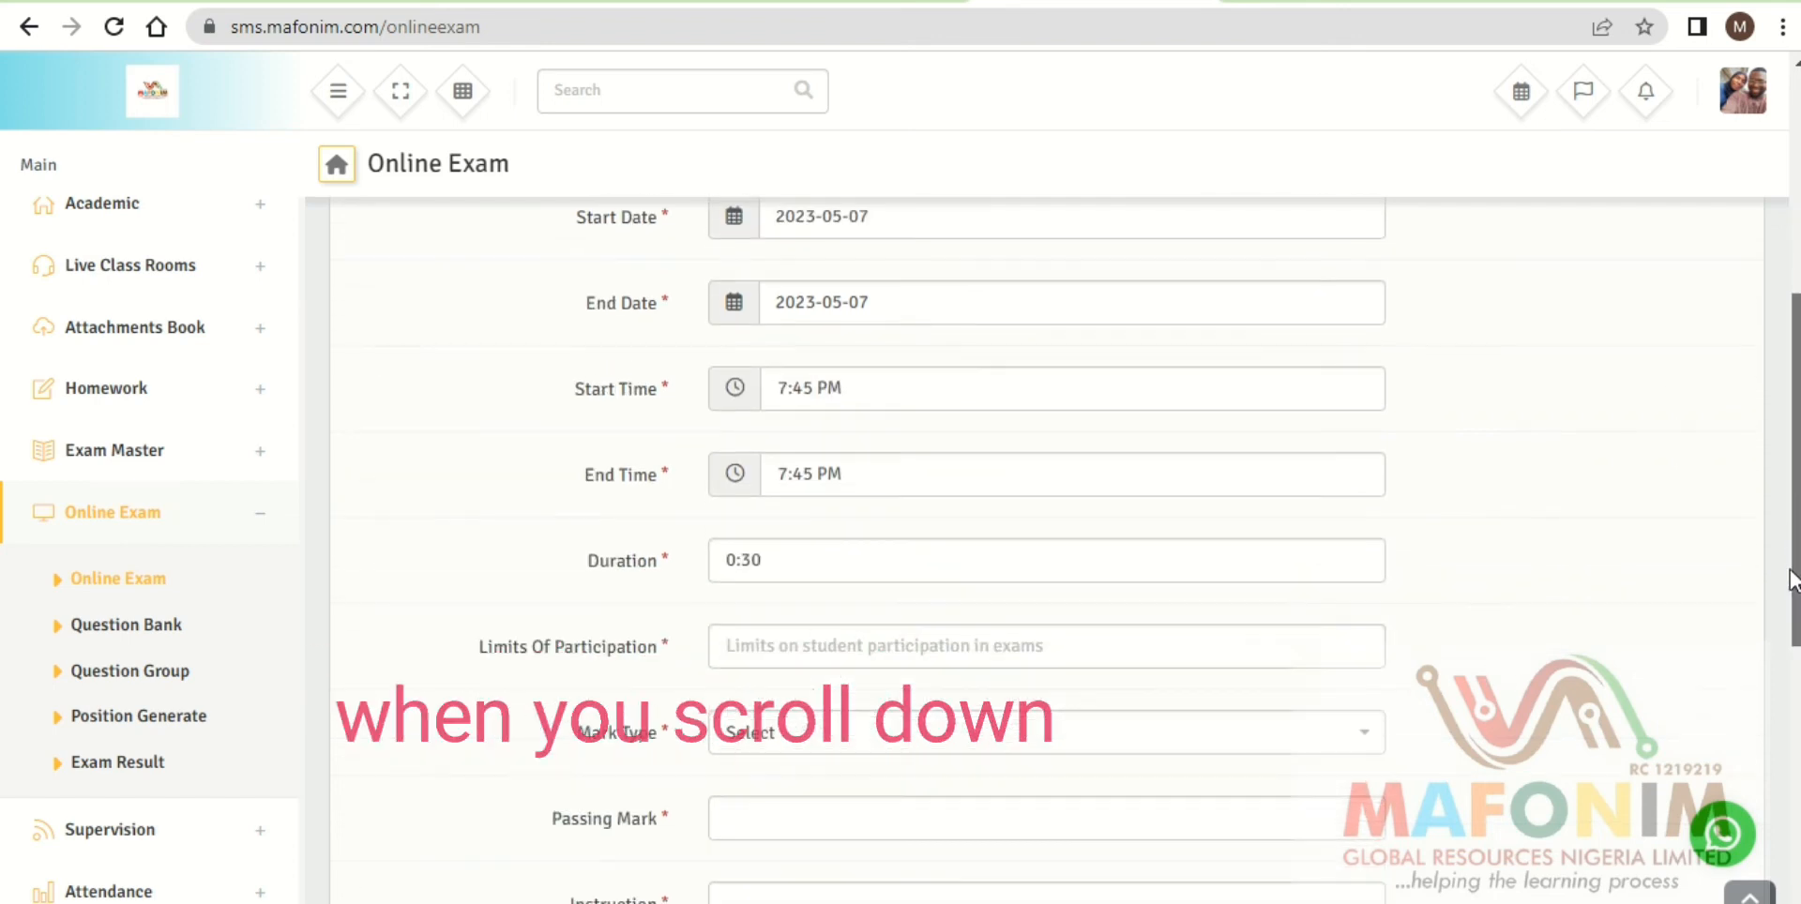
pyautogui.scroll(-2, 1791, 619)
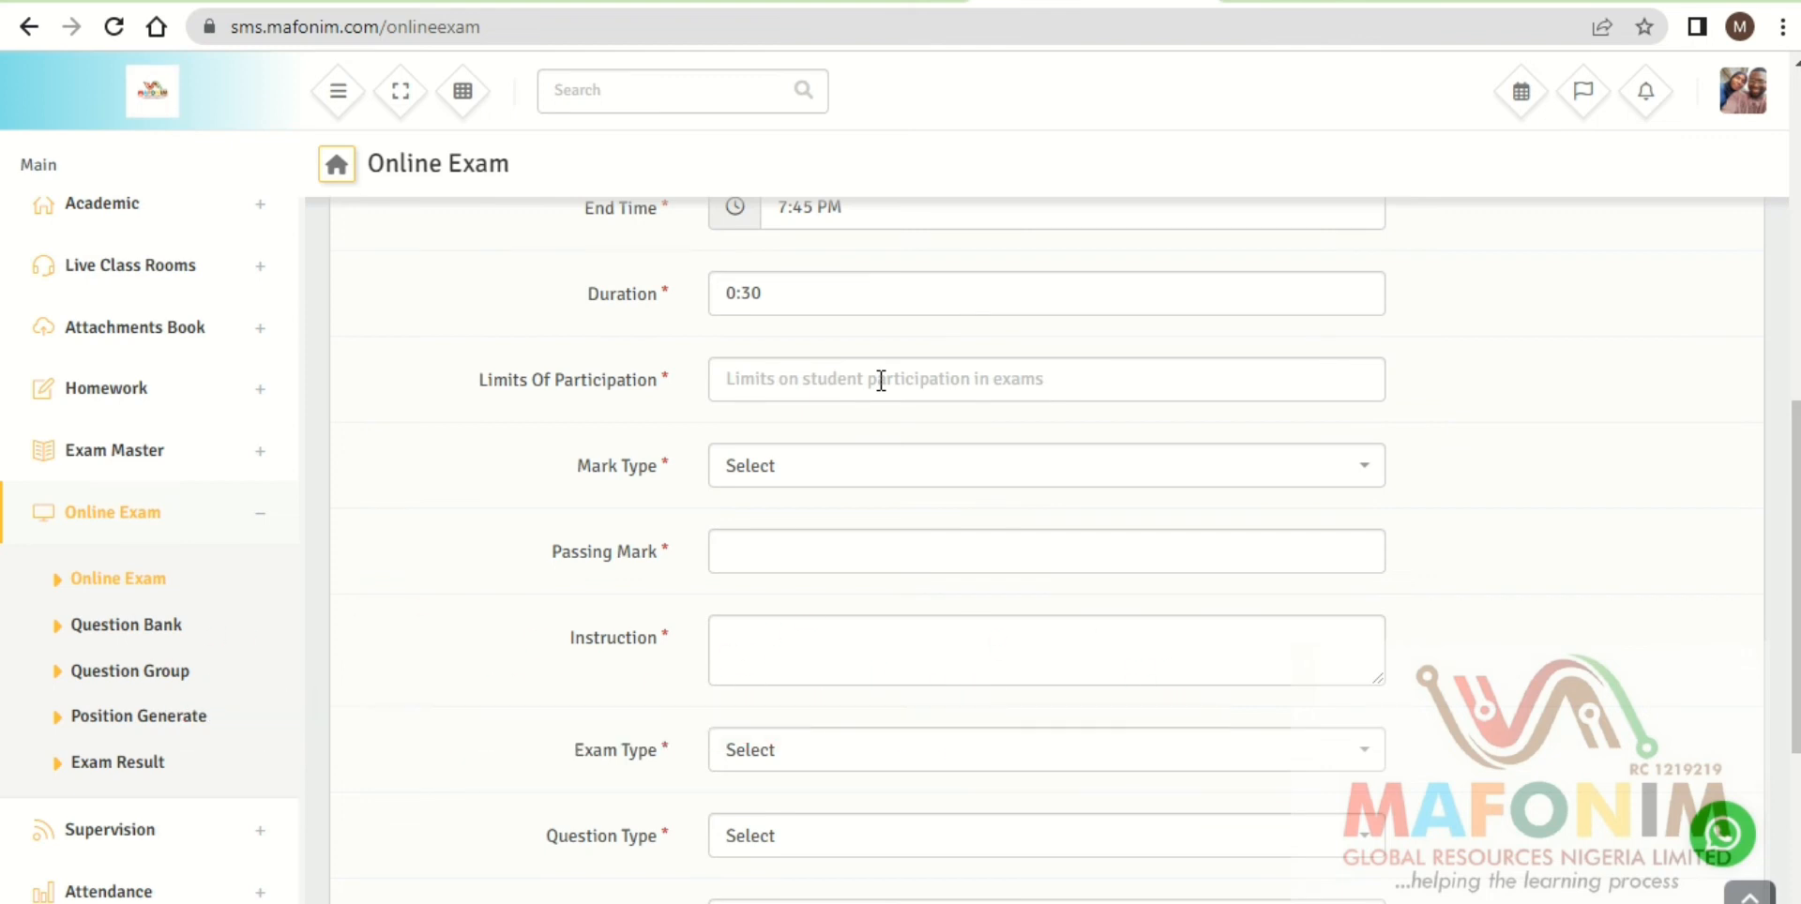
pyautogui.click(839, 361)
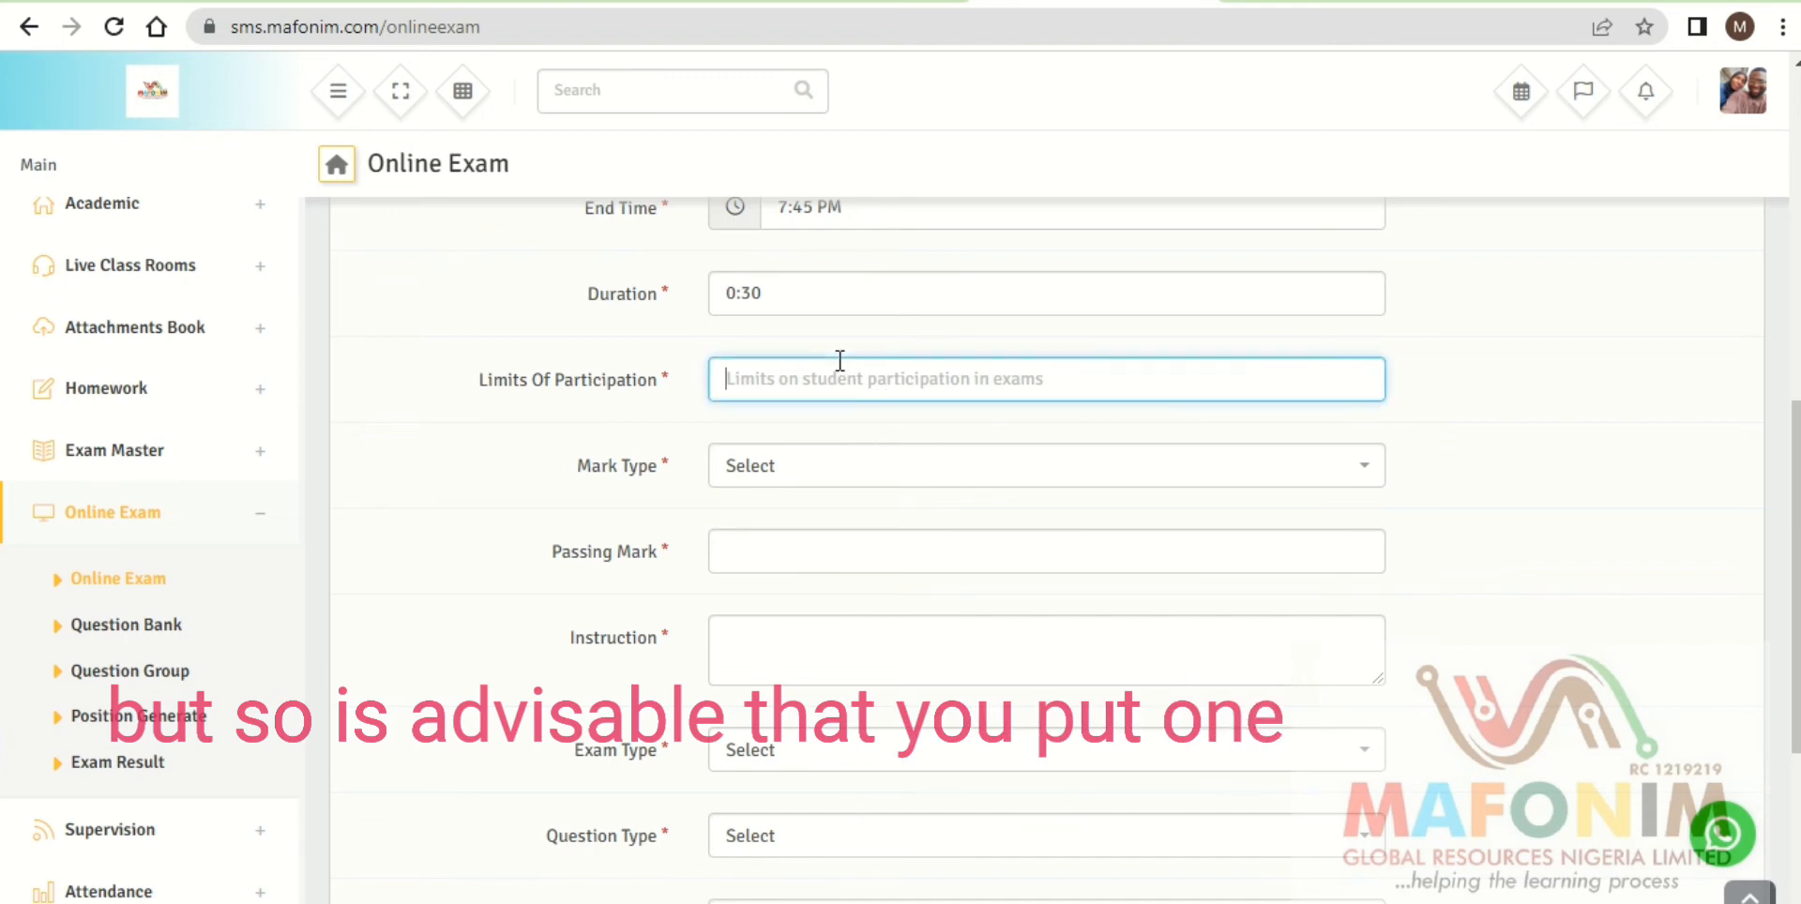
pyautogui.write('1')
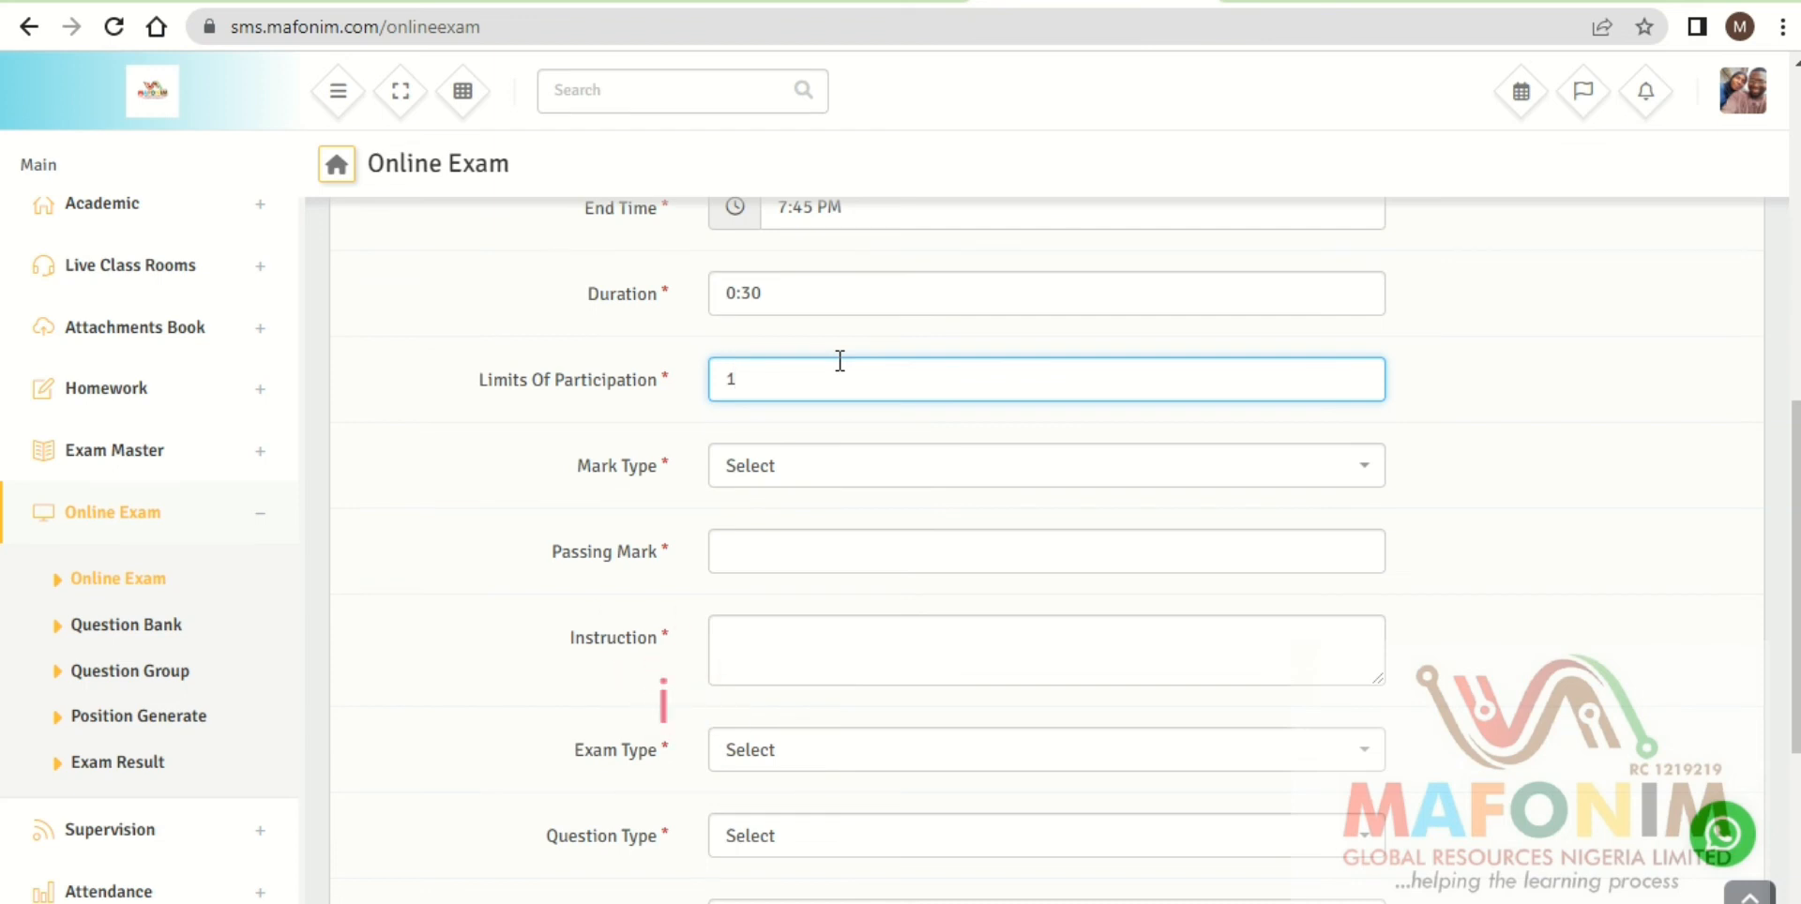
# Try Percent as the exam's mark type and set it to Fixed.
pyautogui.click(815, 469)
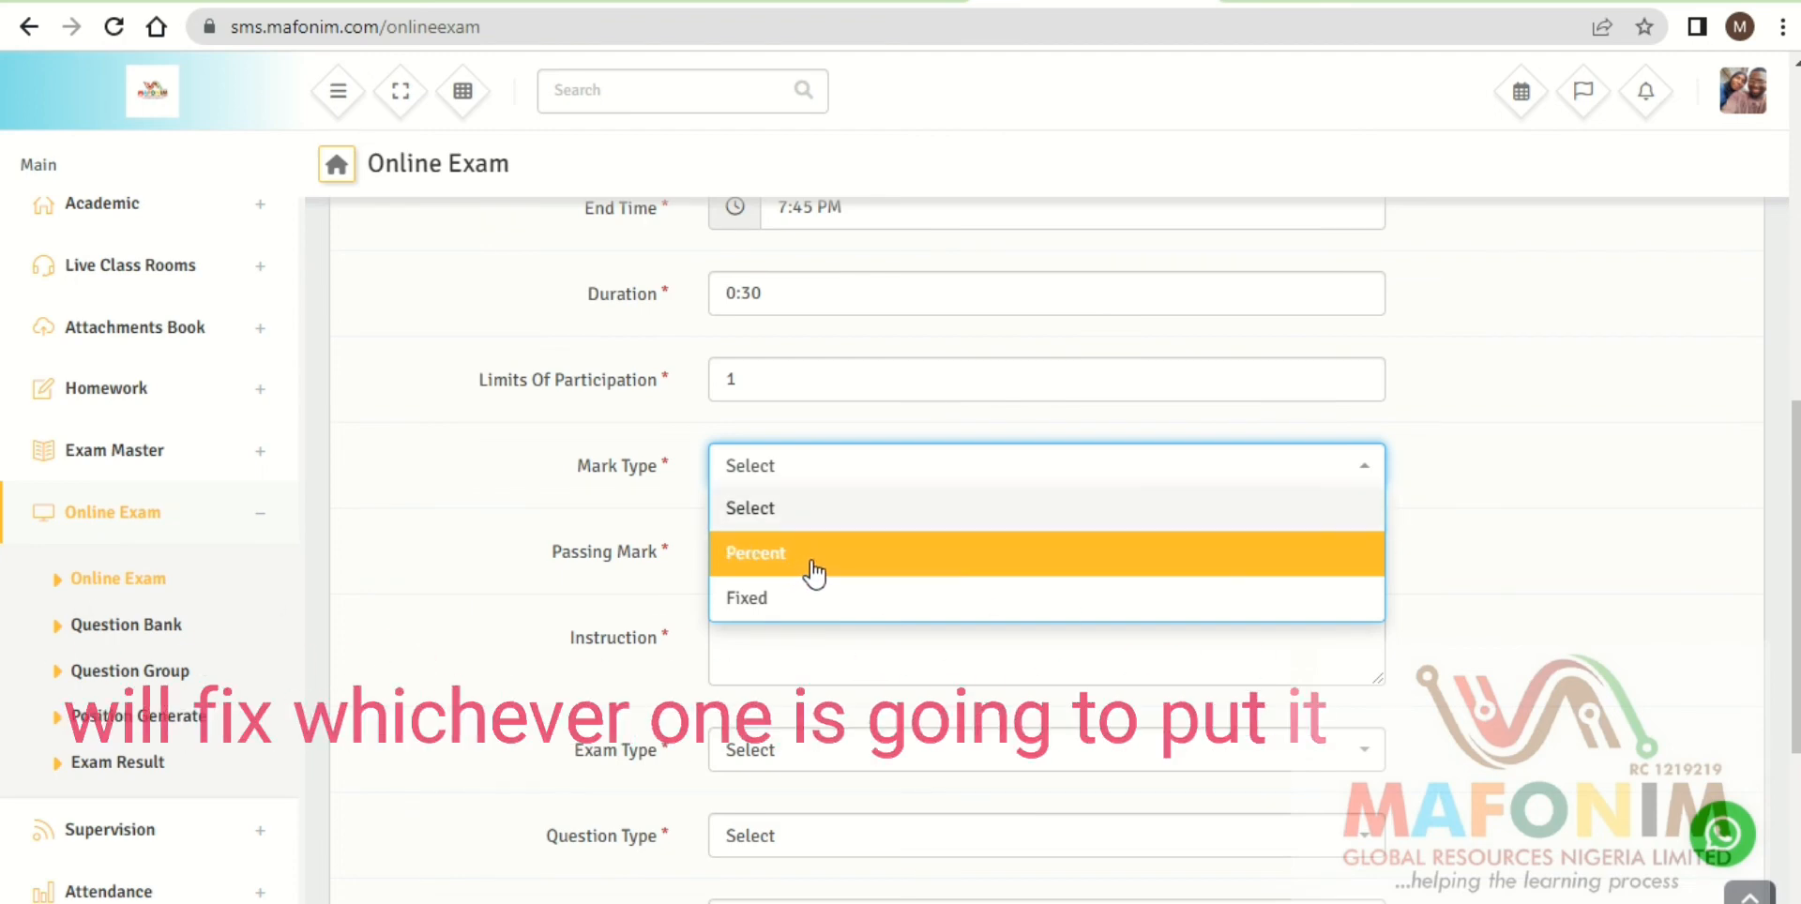
pyautogui.click(1429, 495)
pyautogui.click(1272, 476)
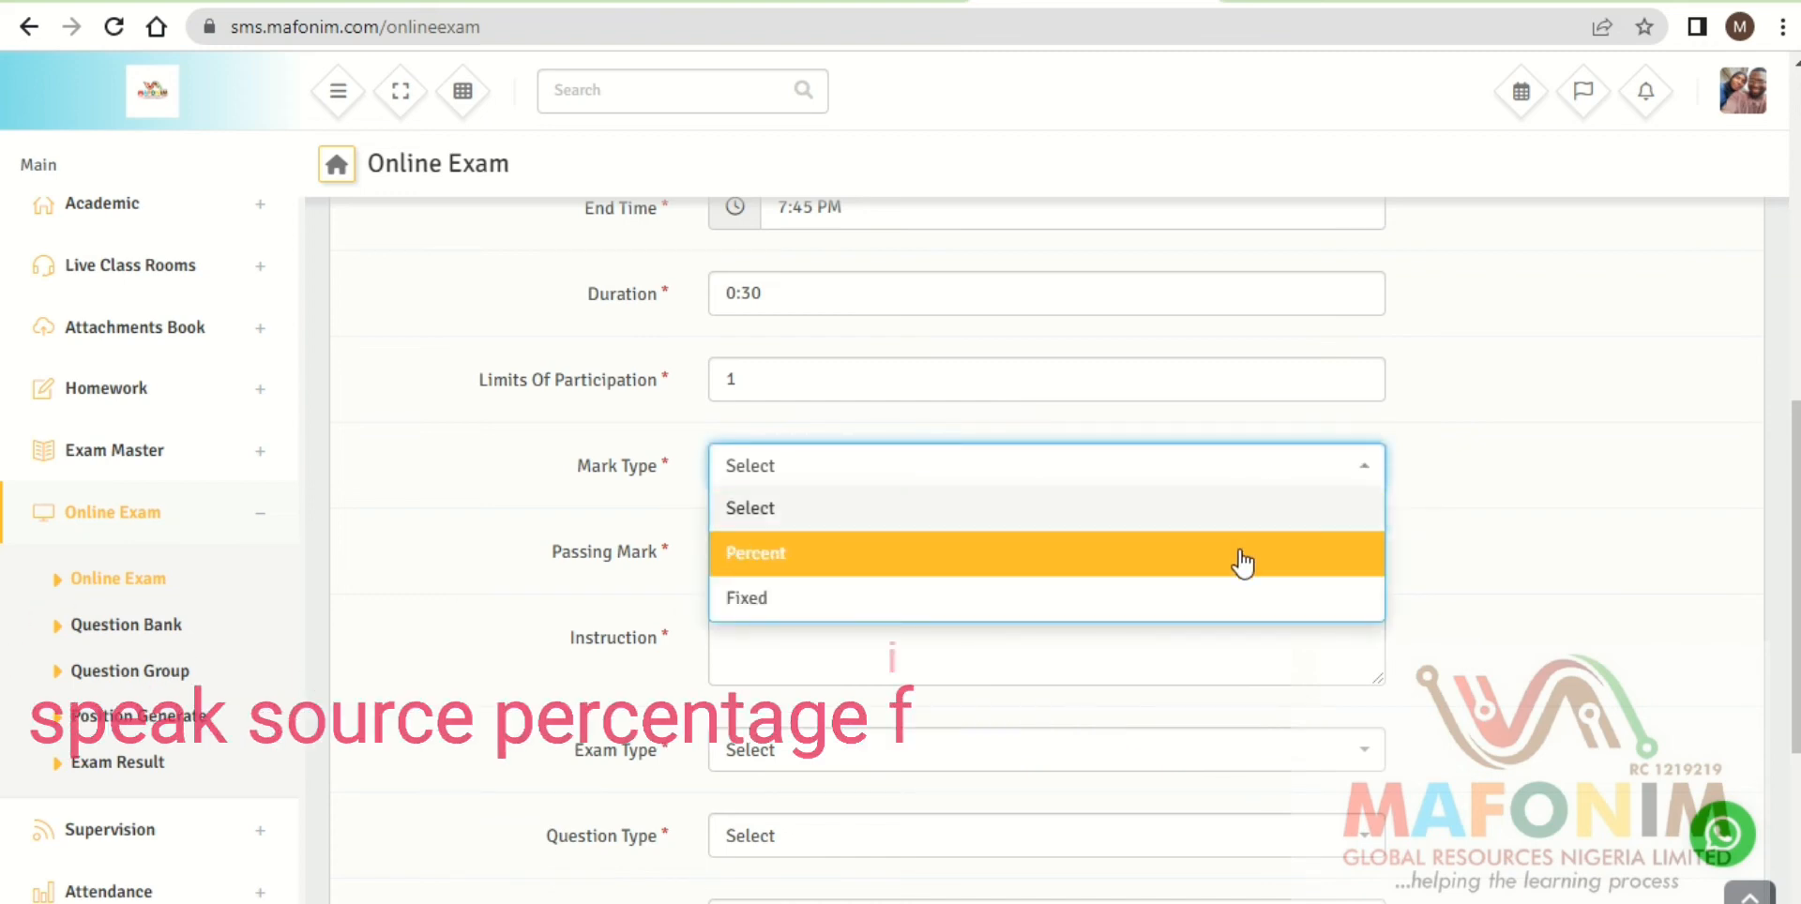
pyautogui.click(1240, 551)
pyautogui.click(1254, 474)
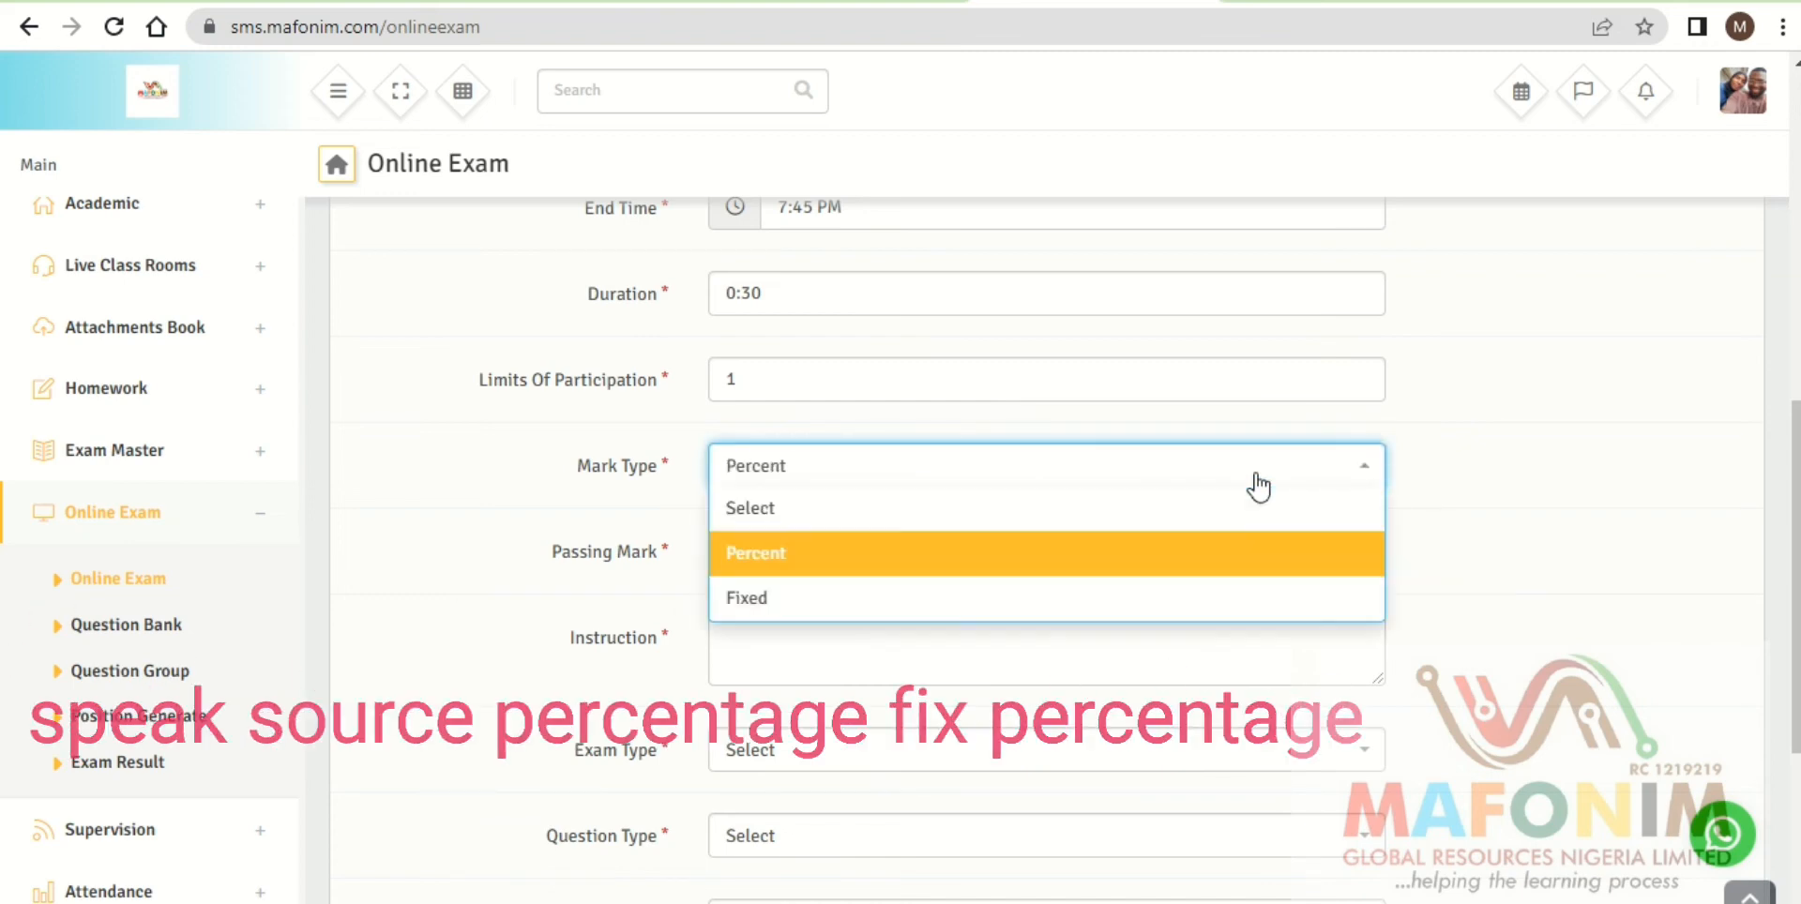
pyautogui.click(1230, 599)
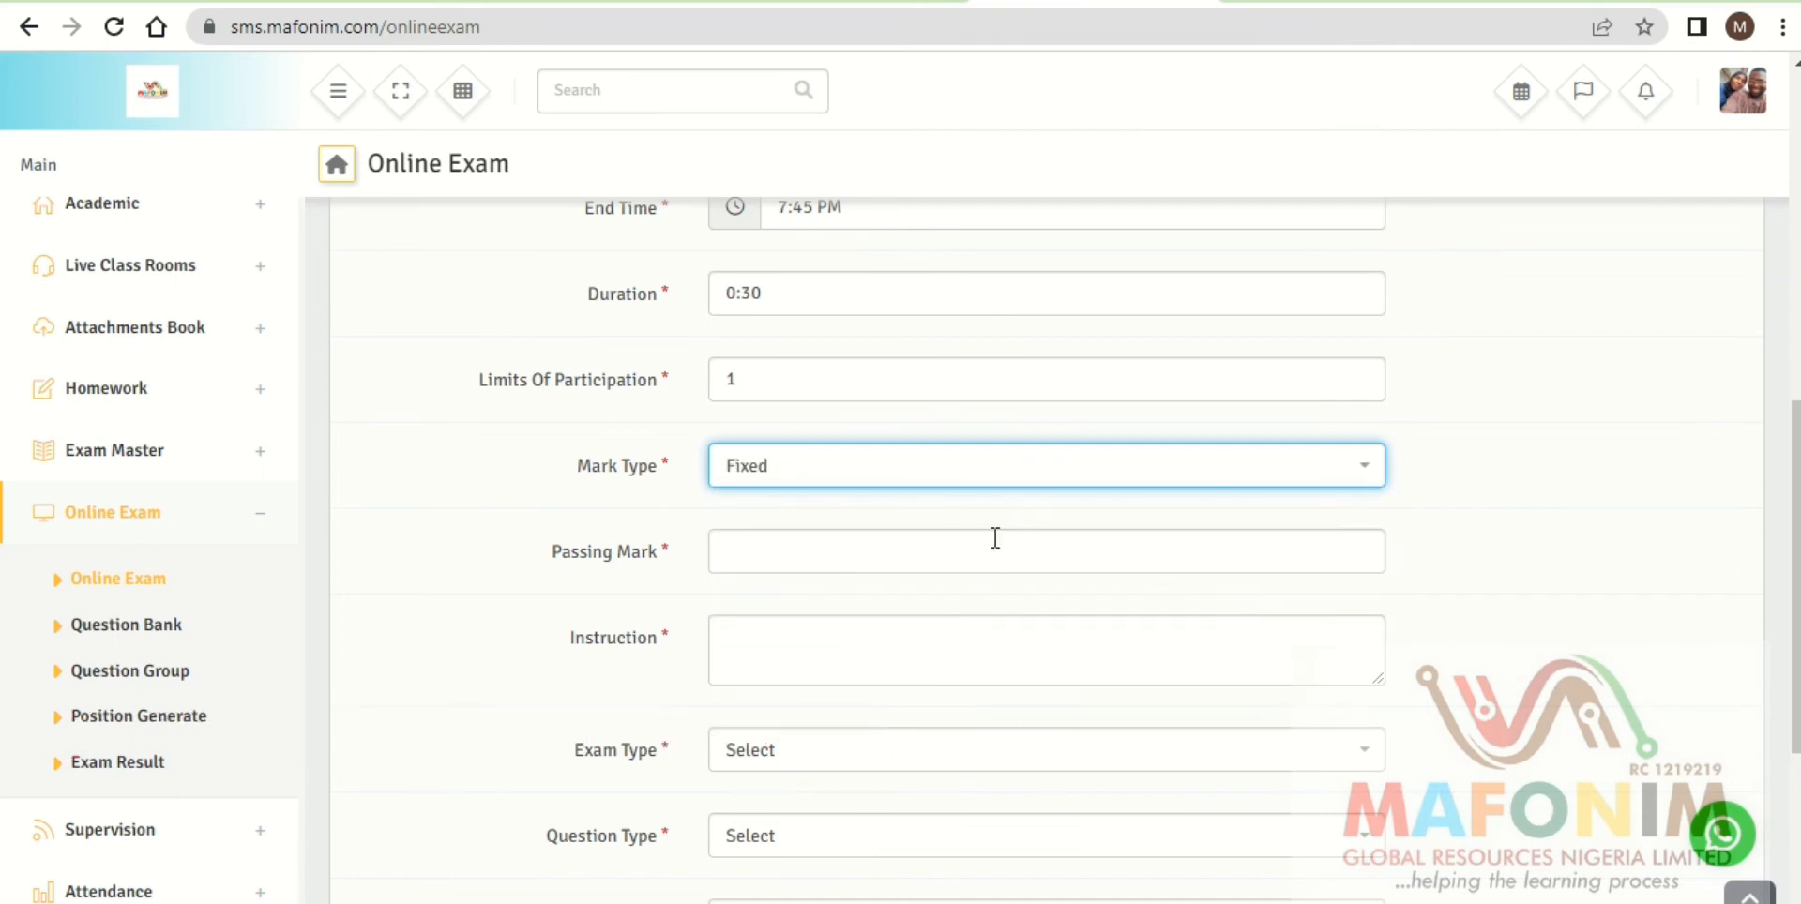
# Try a passing mark of 10 for the exam and clear the value.
pyautogui.click(968, 560)
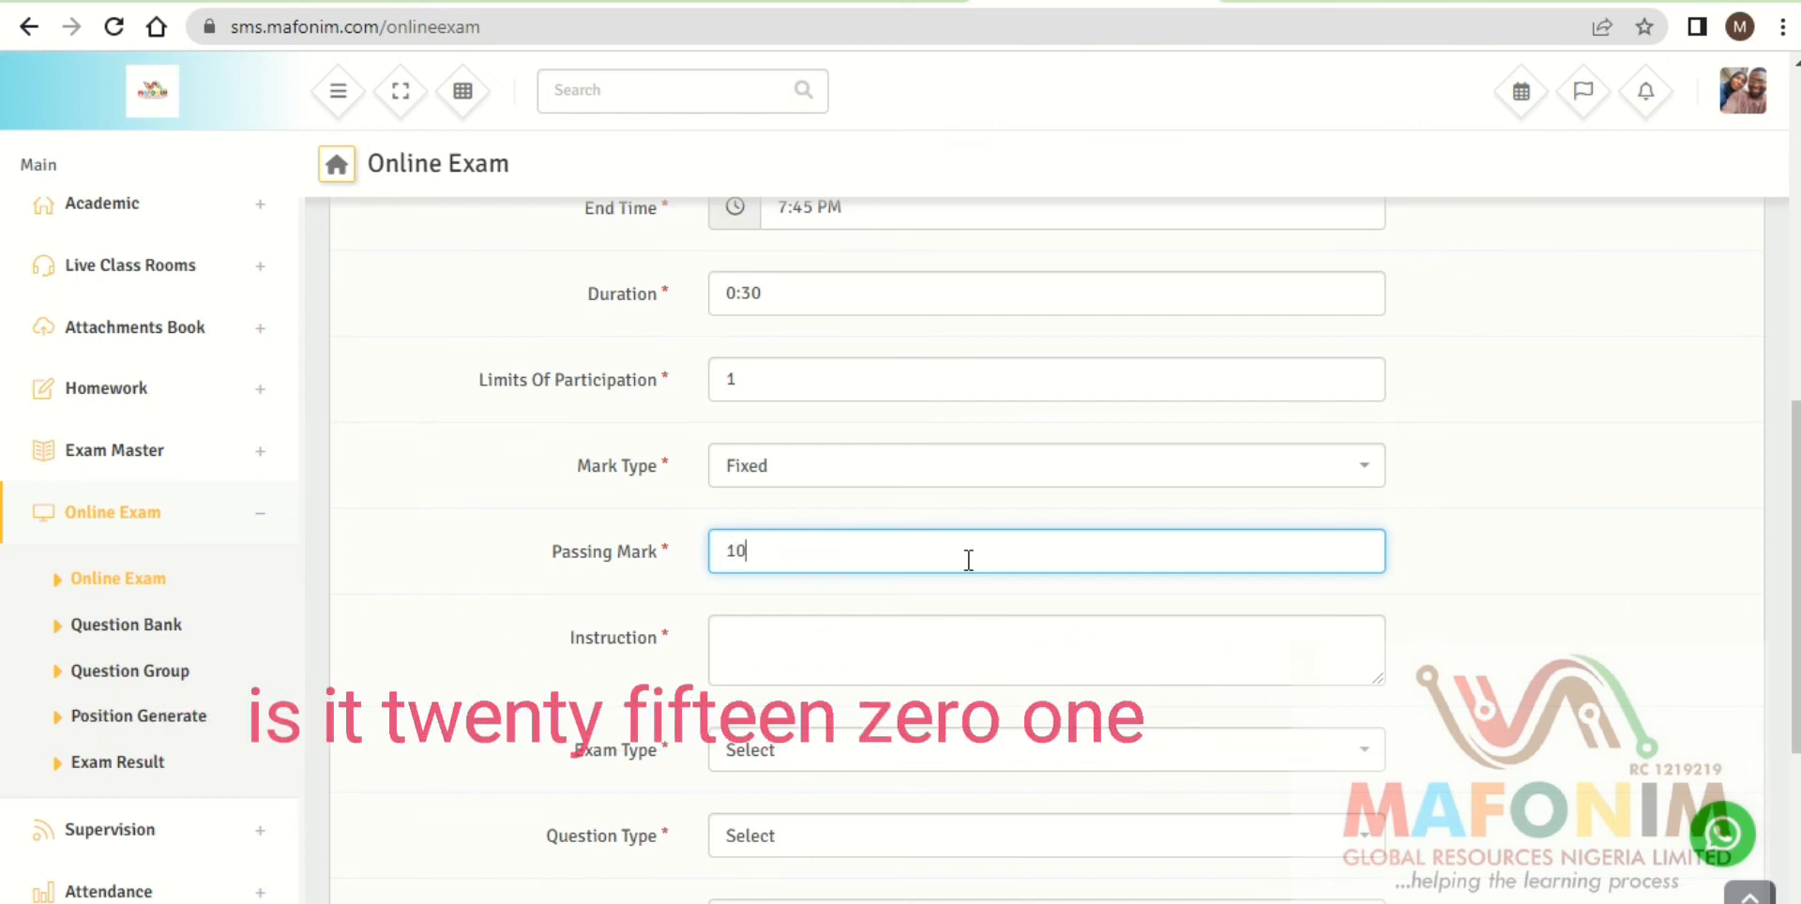
pyautogui.press('BackSpace')
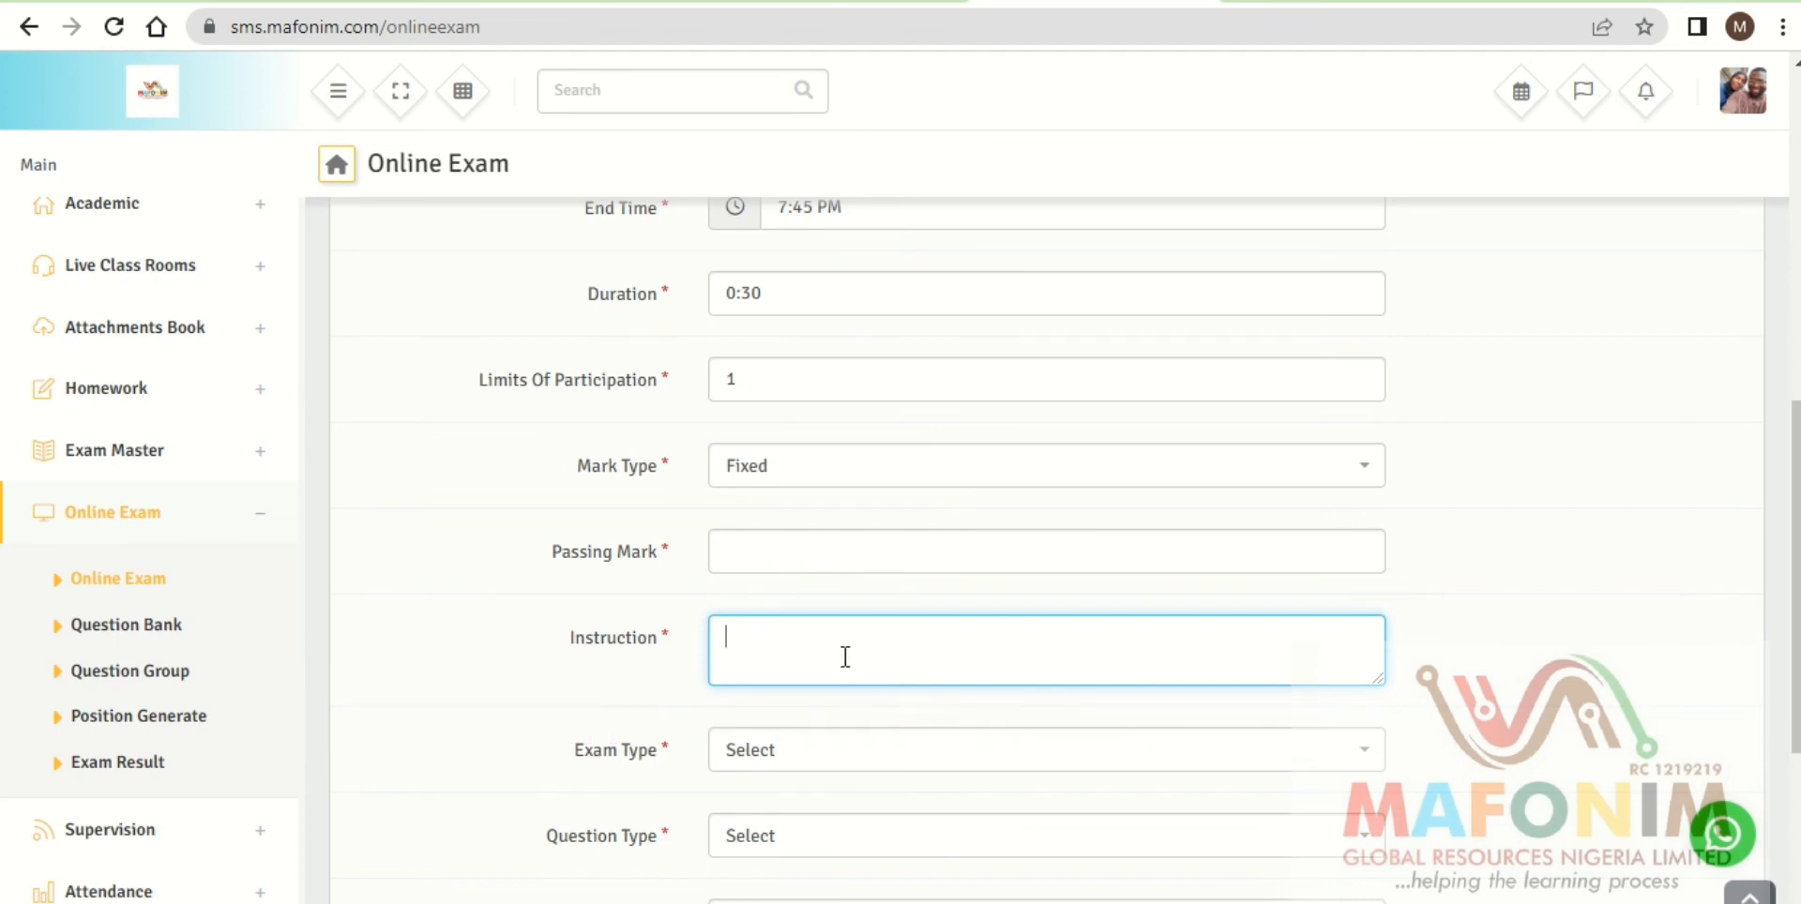
# Try Paid as the exam type and set it to Free.
pyautogui.click(830, 758)
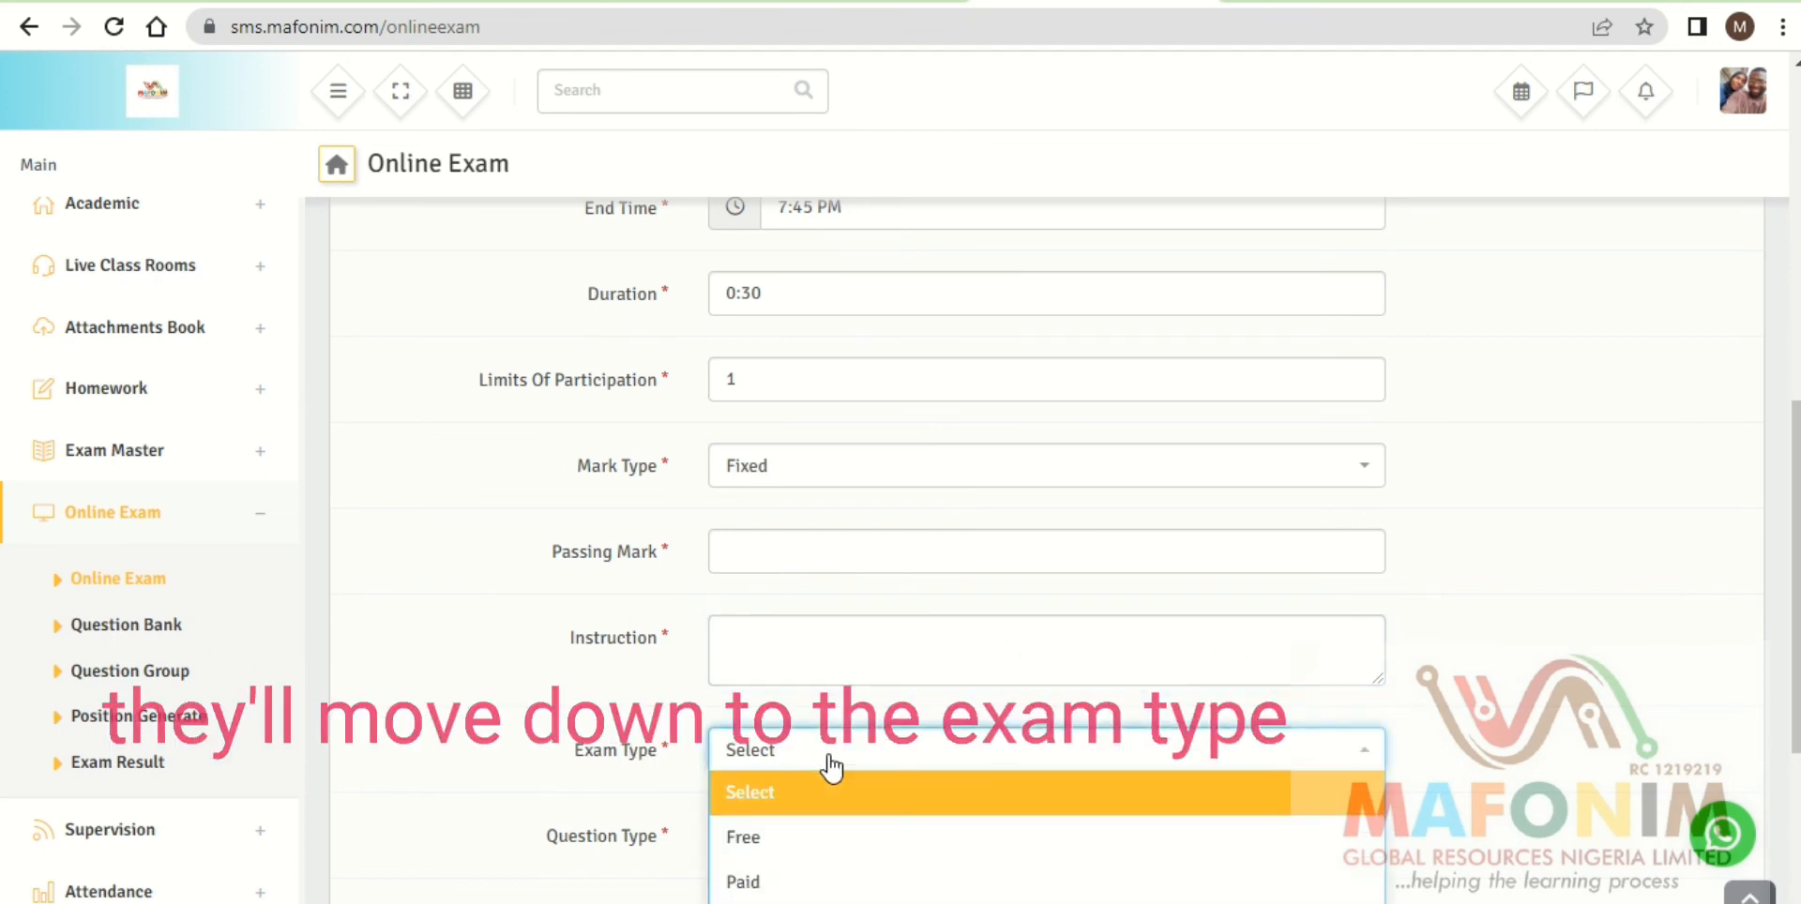
pyautogui.click(812, 859)
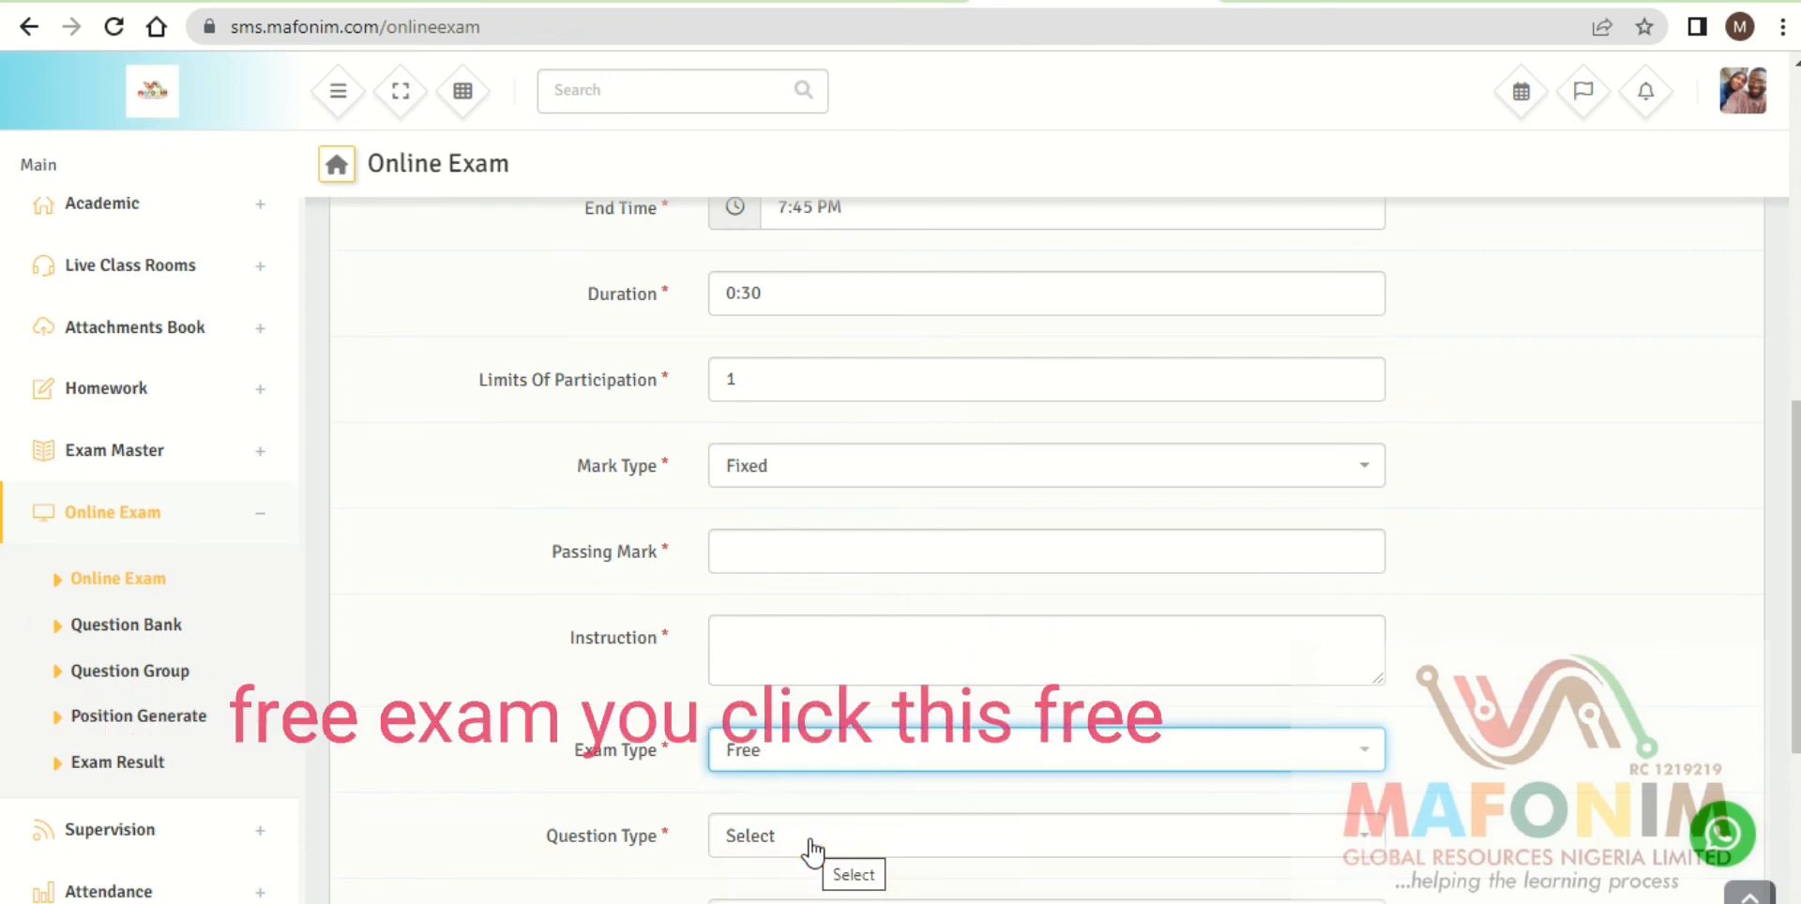
pyautogui.click(830, 756)
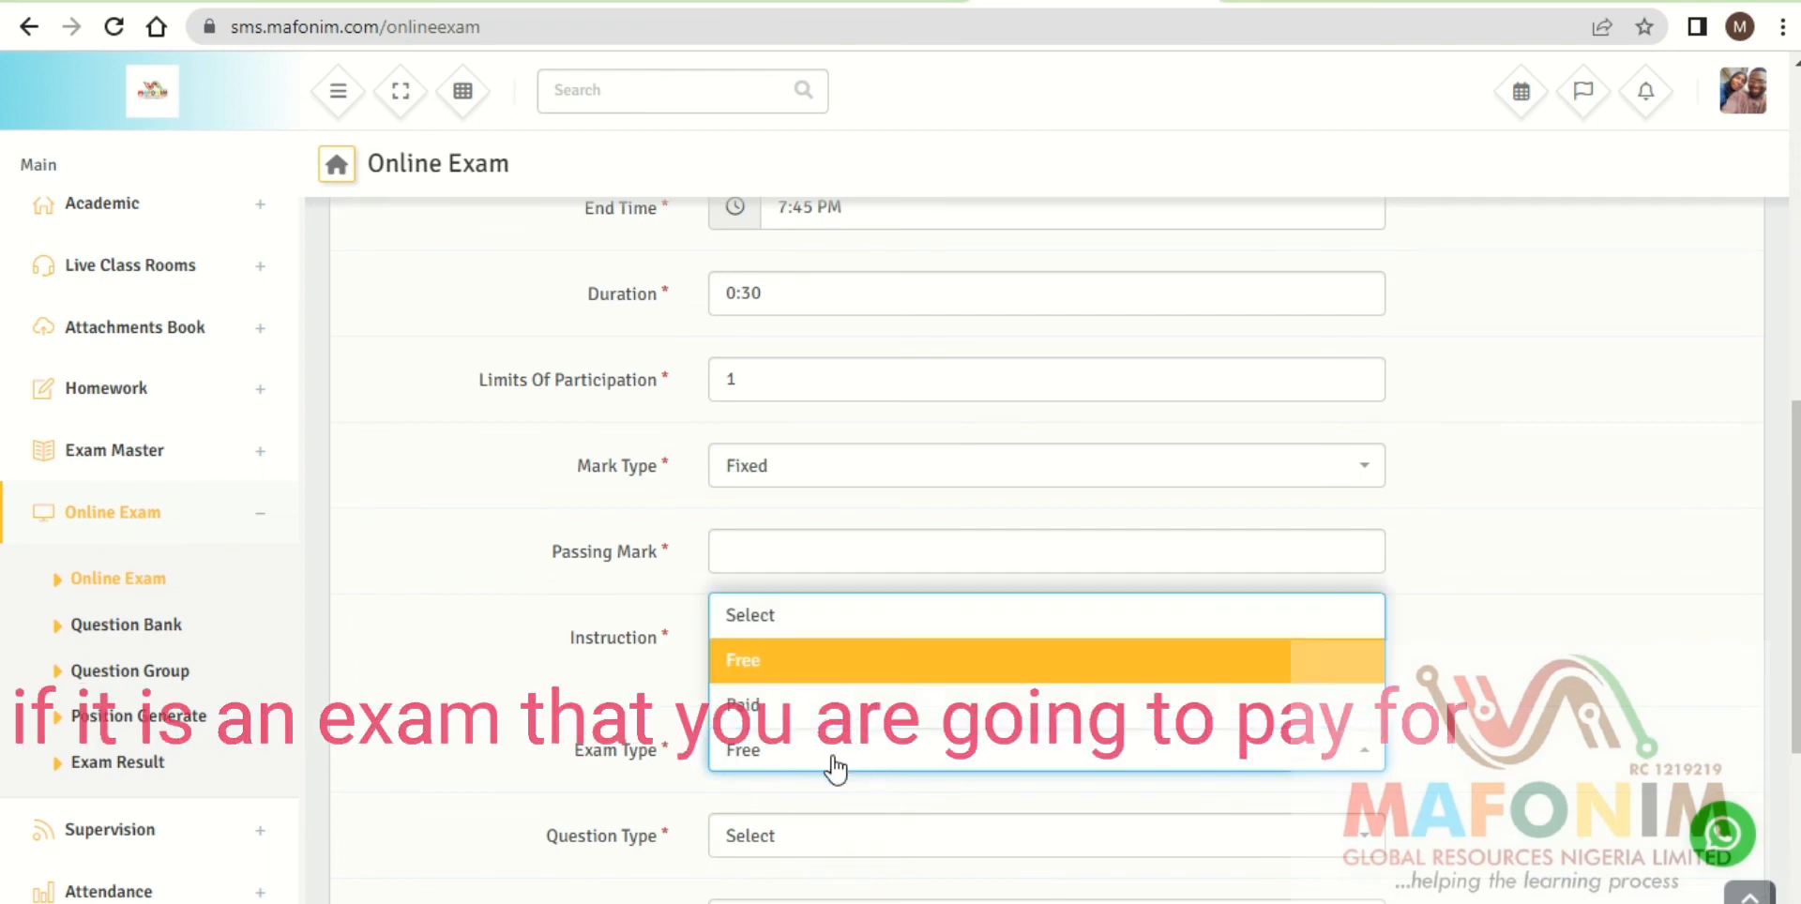
pyautogui.click(806, 717)
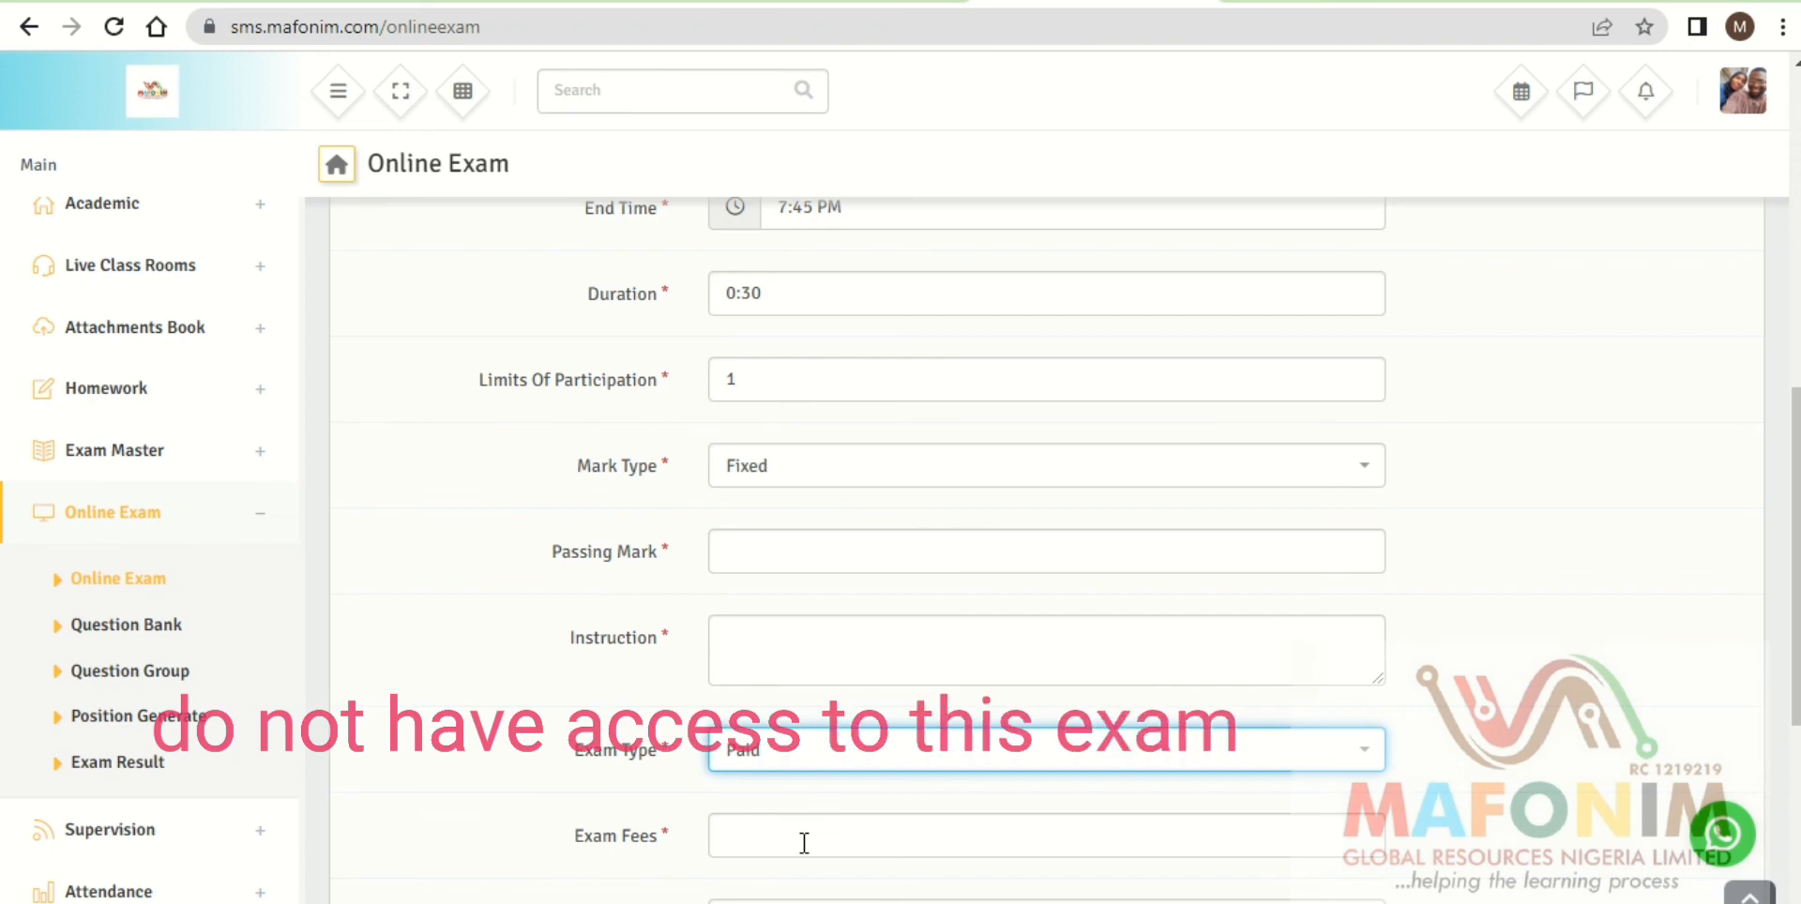
pyautogui.click(981, 743)
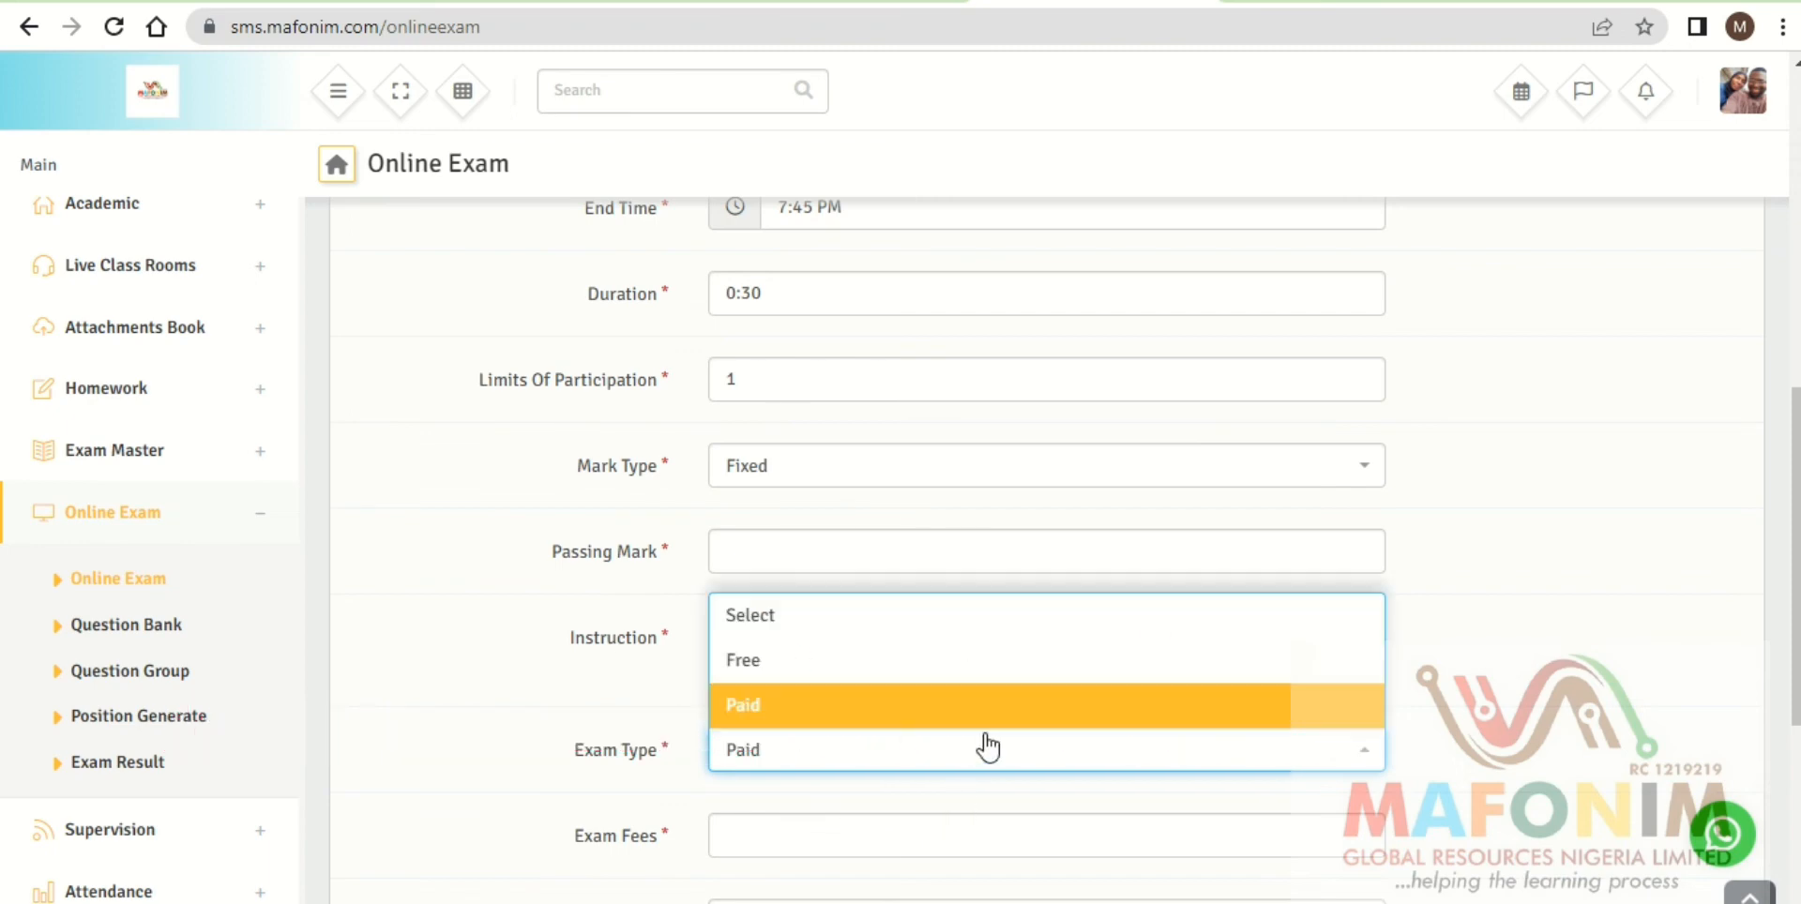
pyautogui.click(1280, 681)
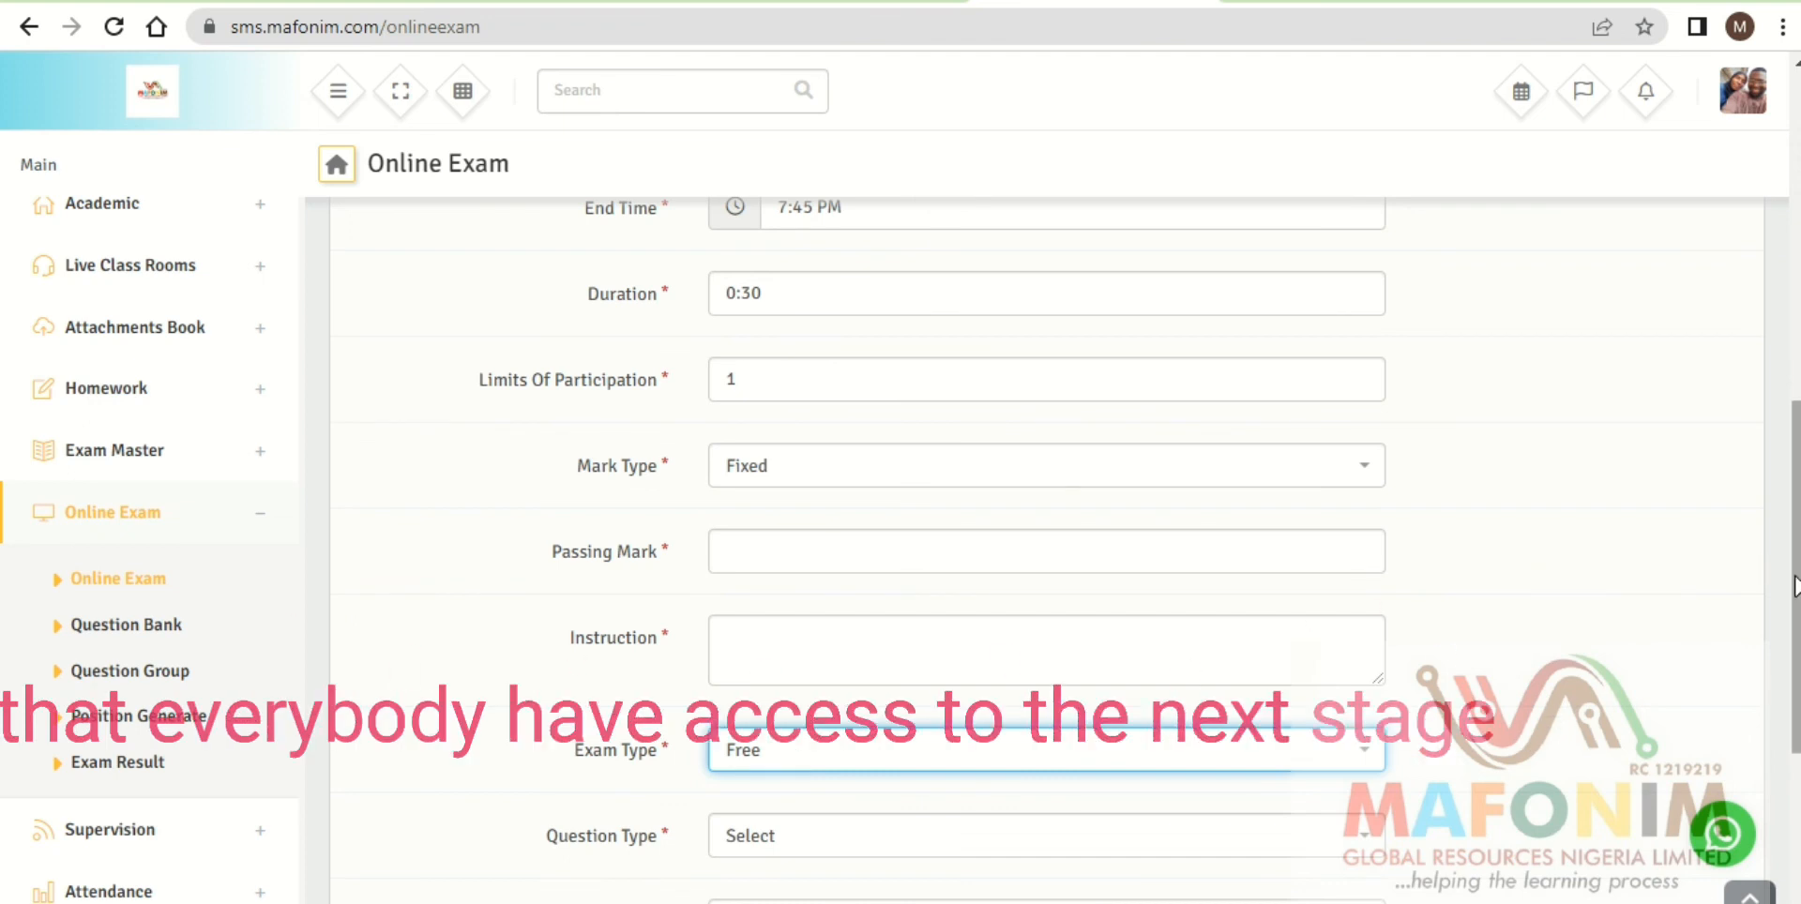
# Set the exam's question type to Random and its result publishing to Manually.
pyautogui.moveTo(1793, 586); pyautogui.dragTo(1793, 703)
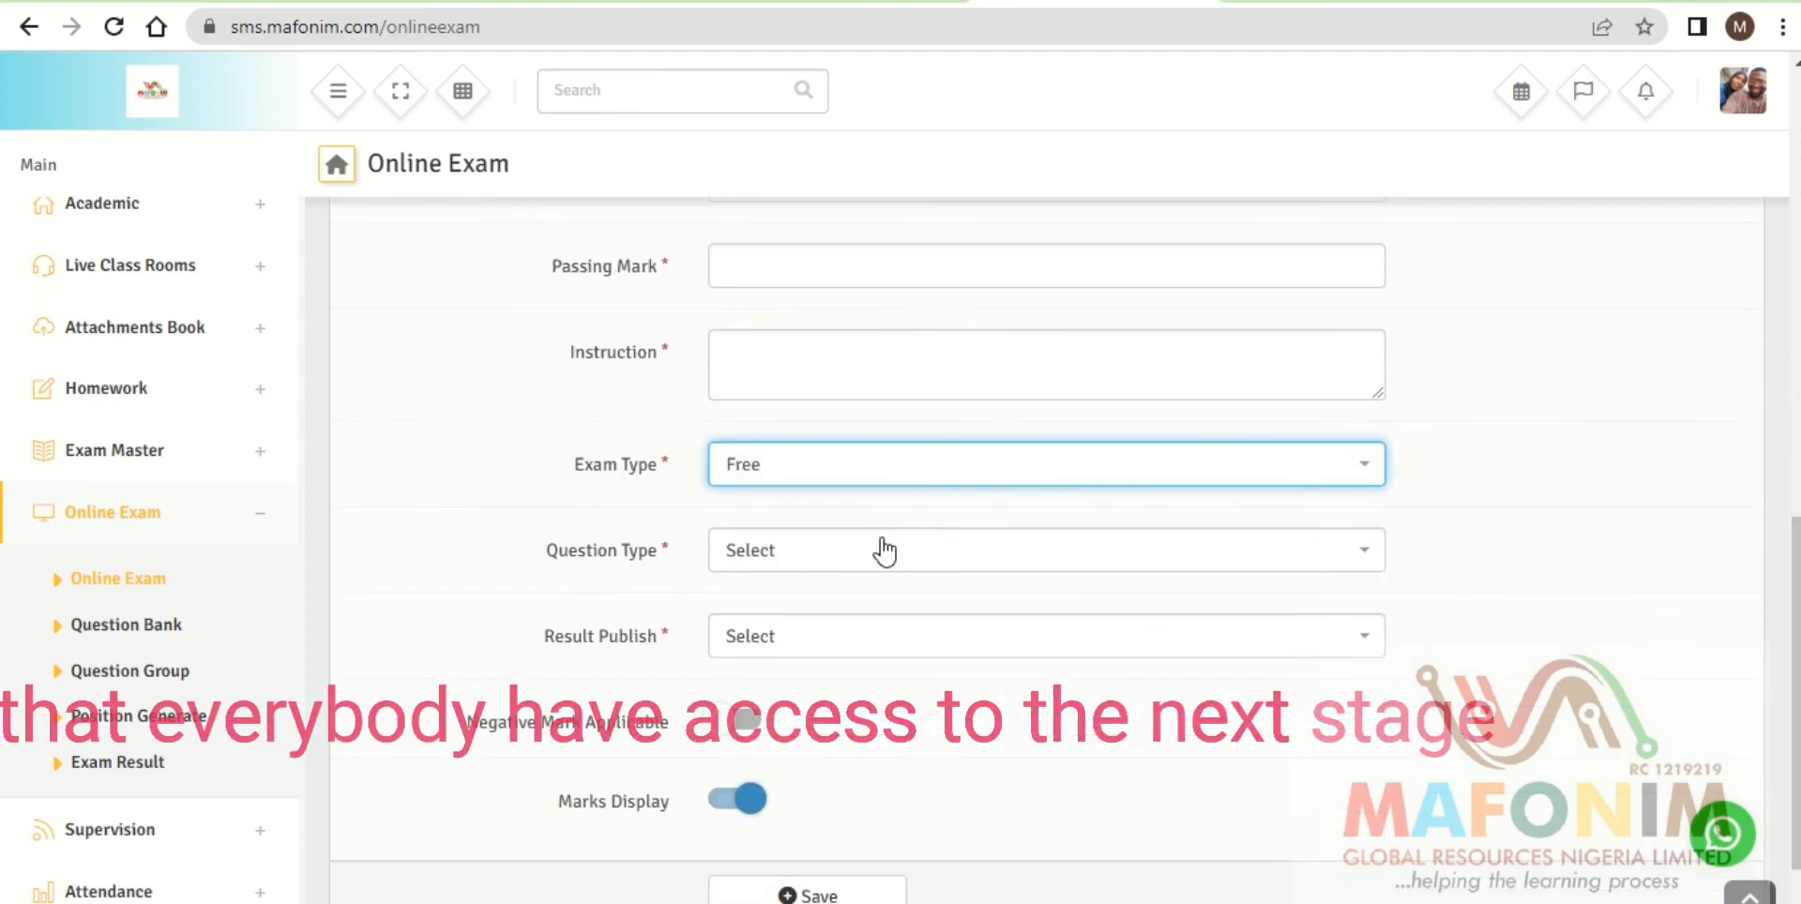
pyautogui.click(836, 561)
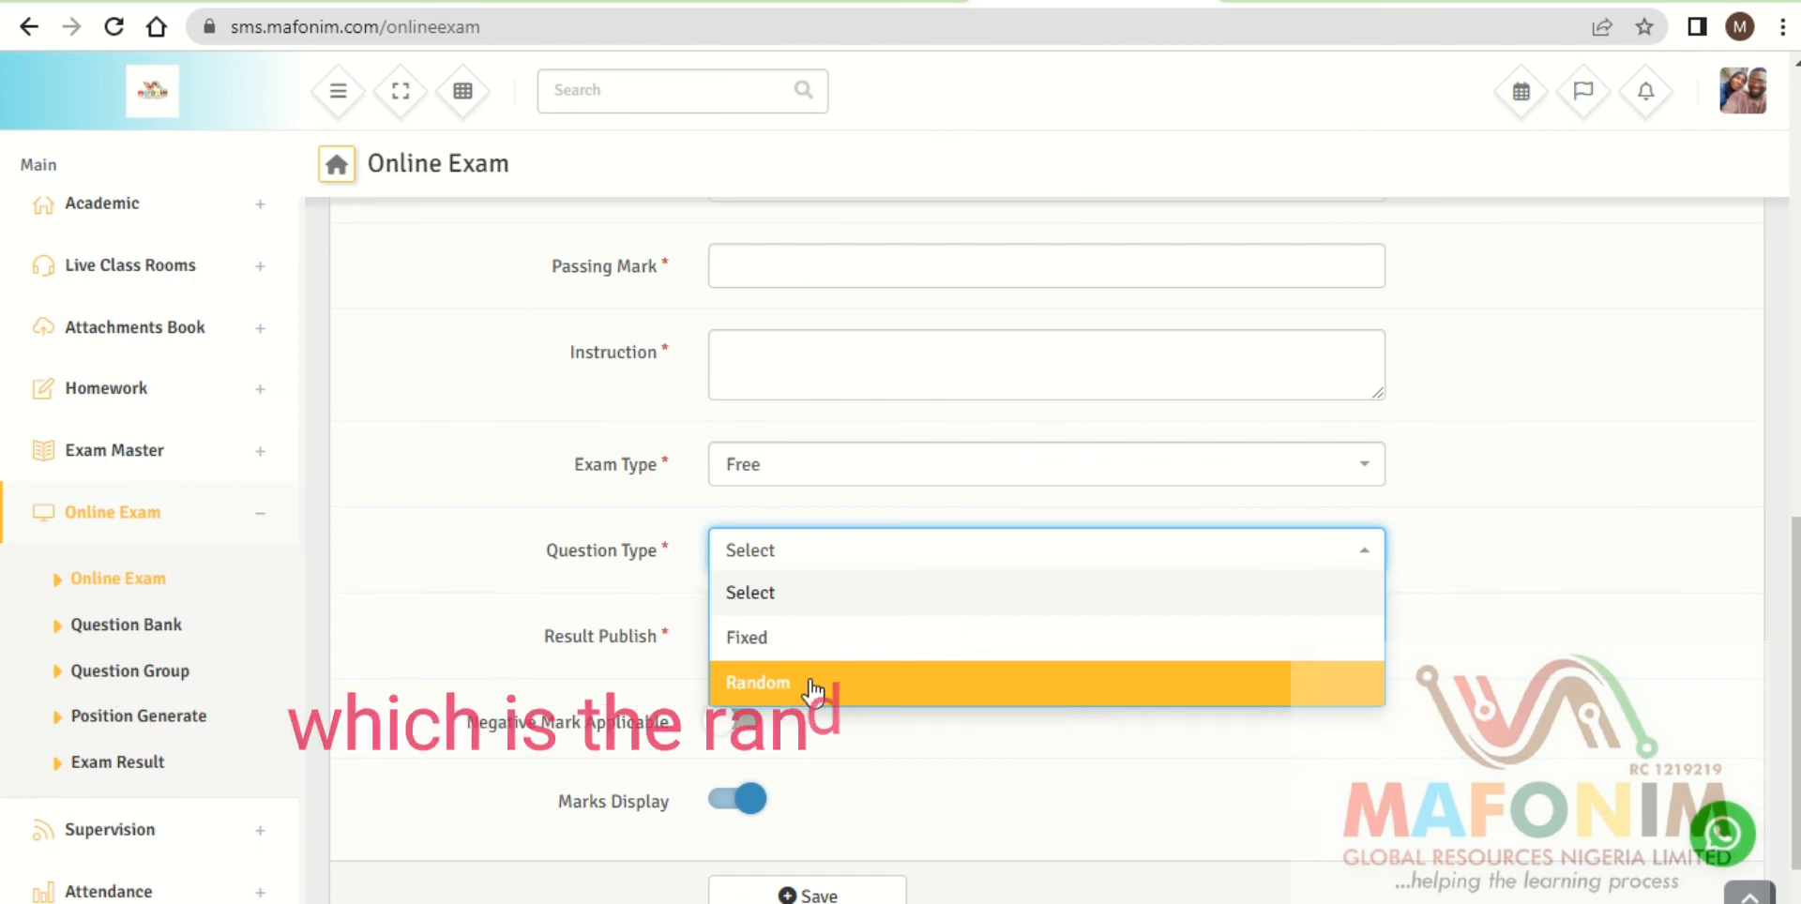
pyautogui.click(812, 682)
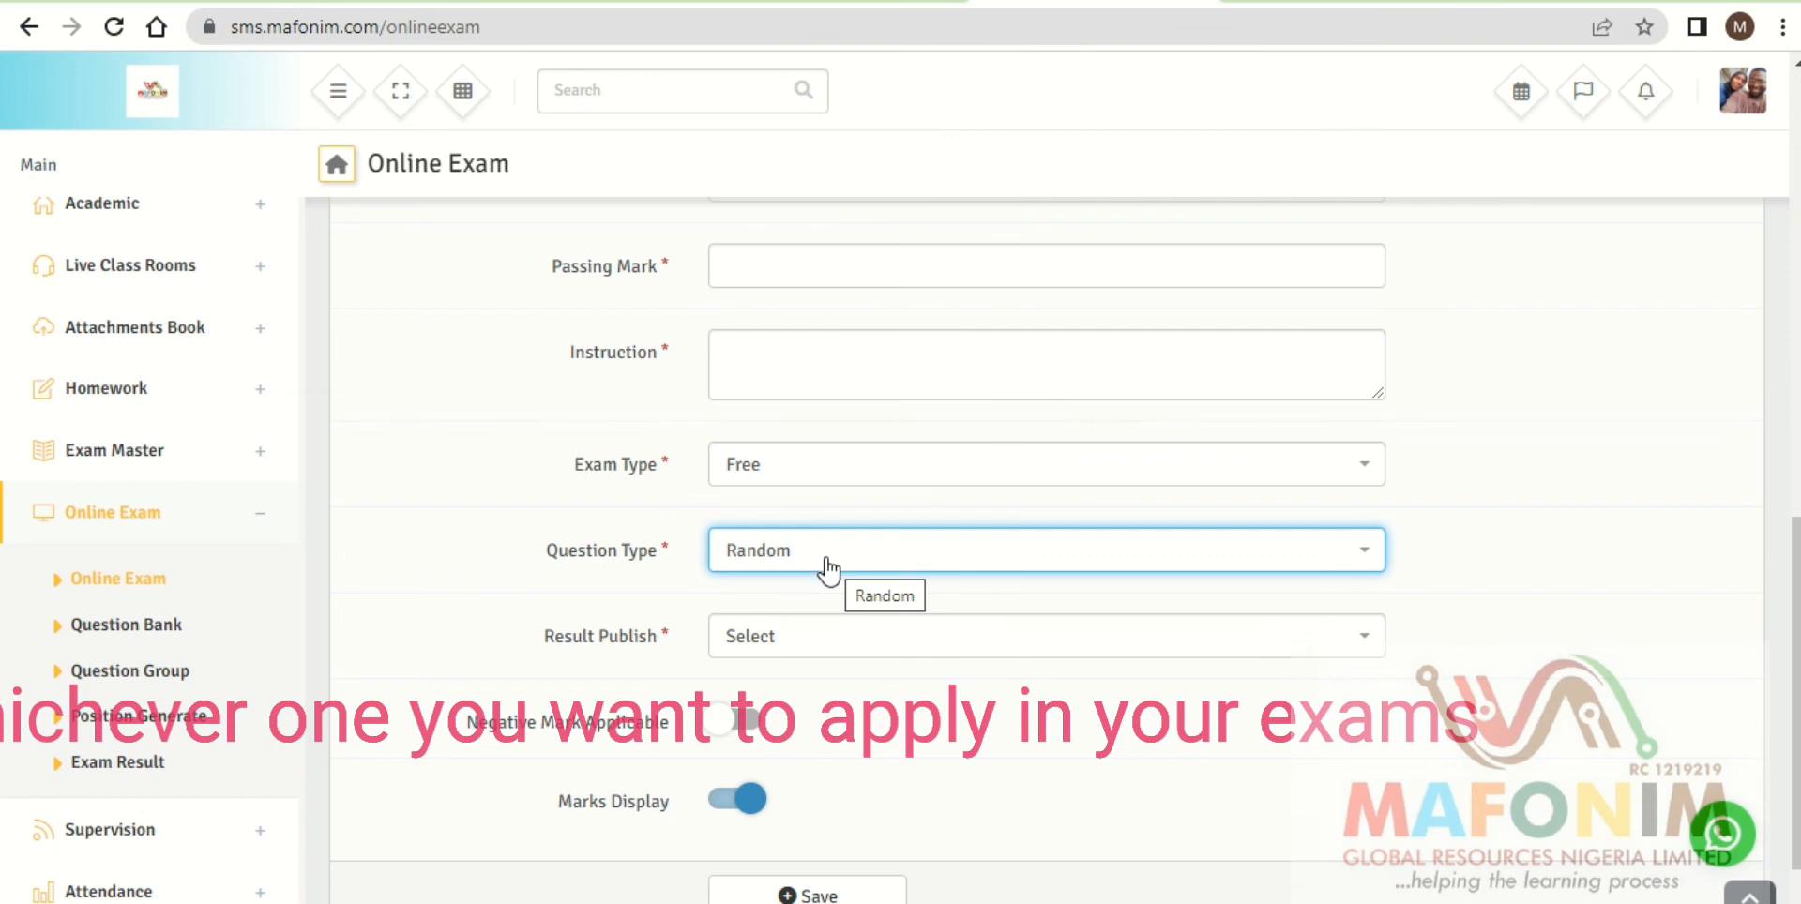
pyautogui.click(789, 660)
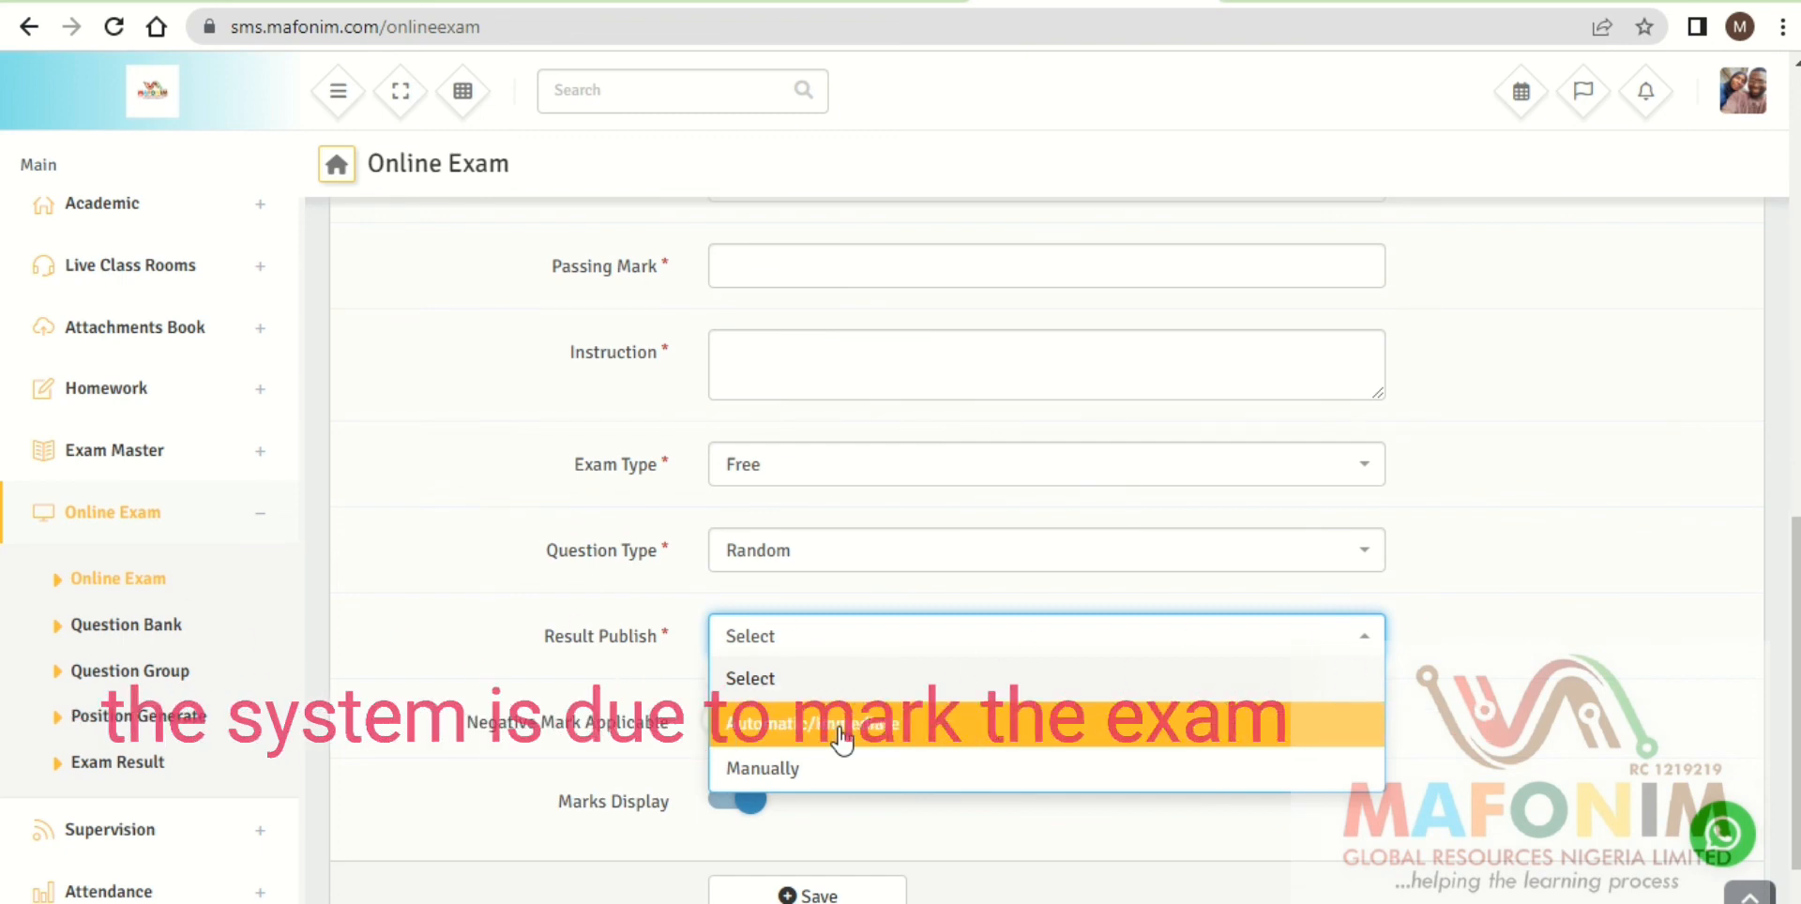
pyautogui.click(823, 781)
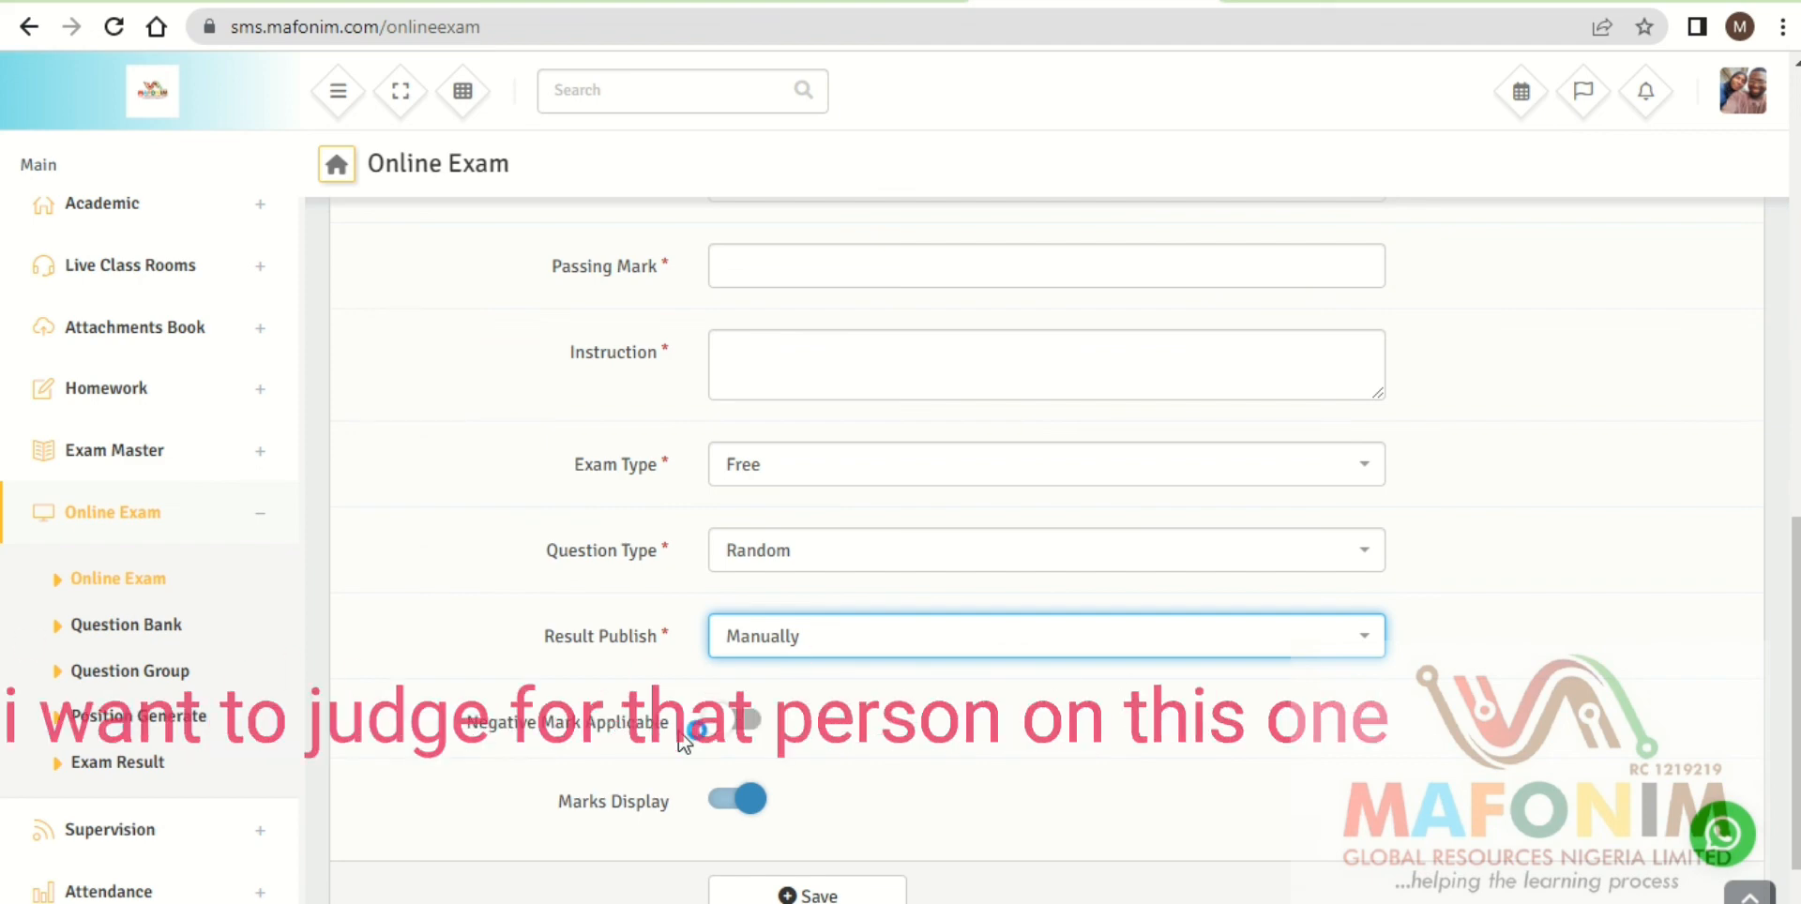
# Try the exam's Negative Mark Applicable option and switch it off again.
pyautogui.click(730, 731)
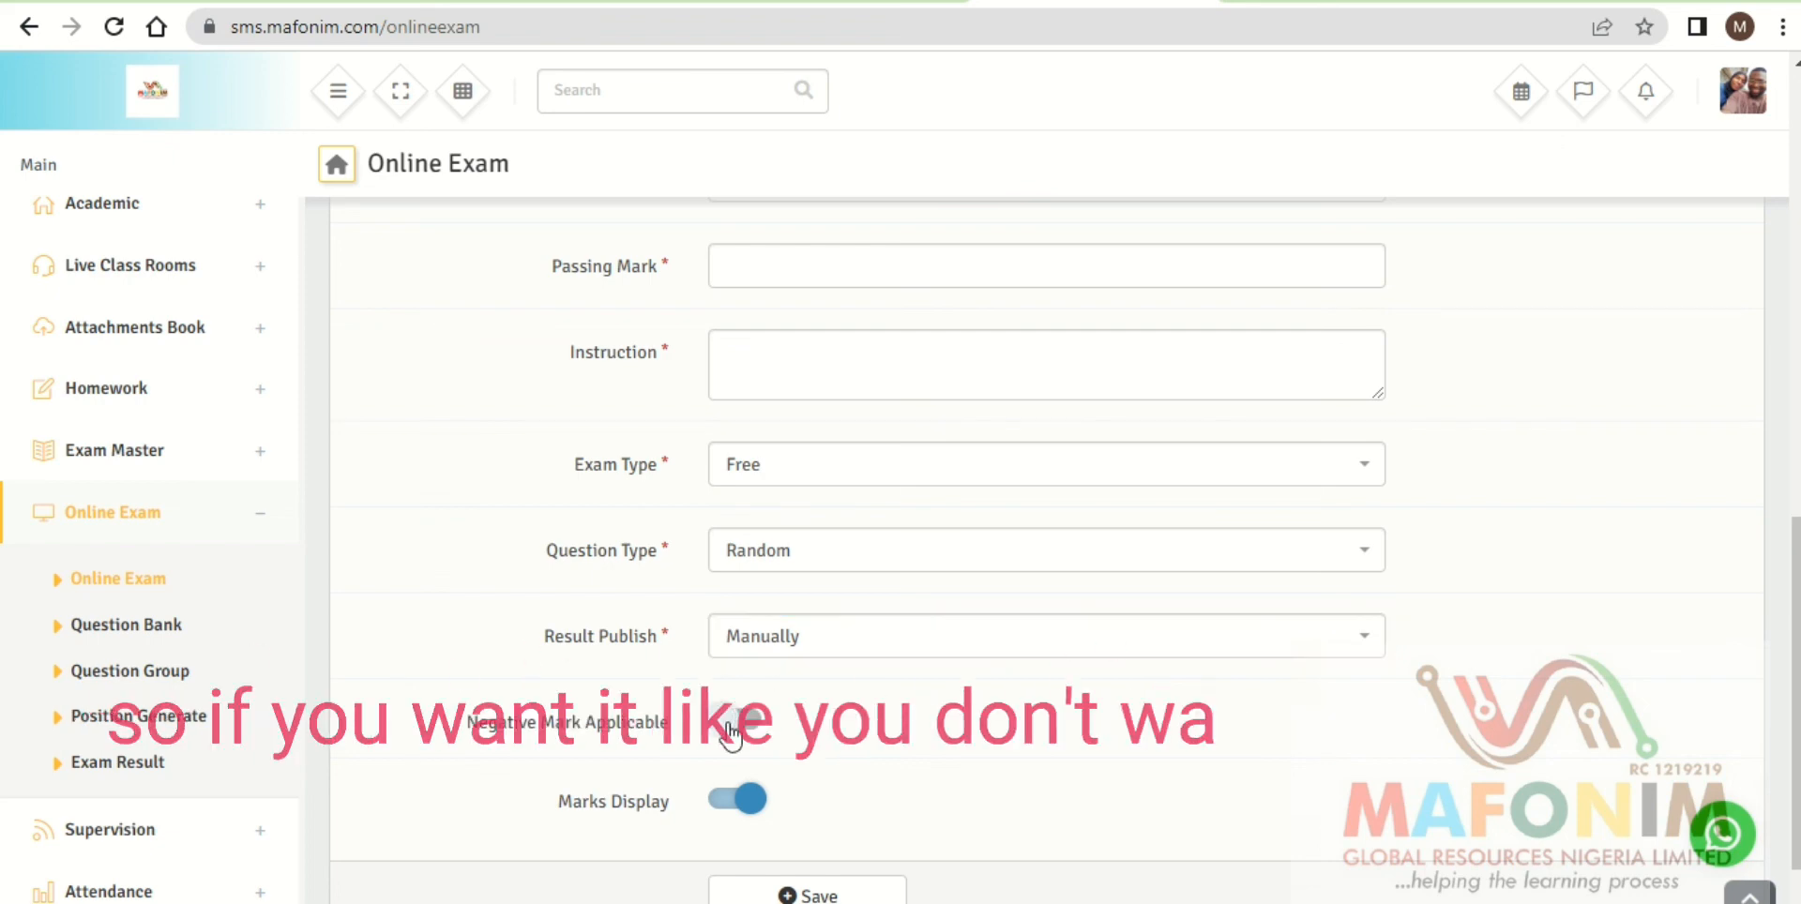
pyautogui.click(731, 732)
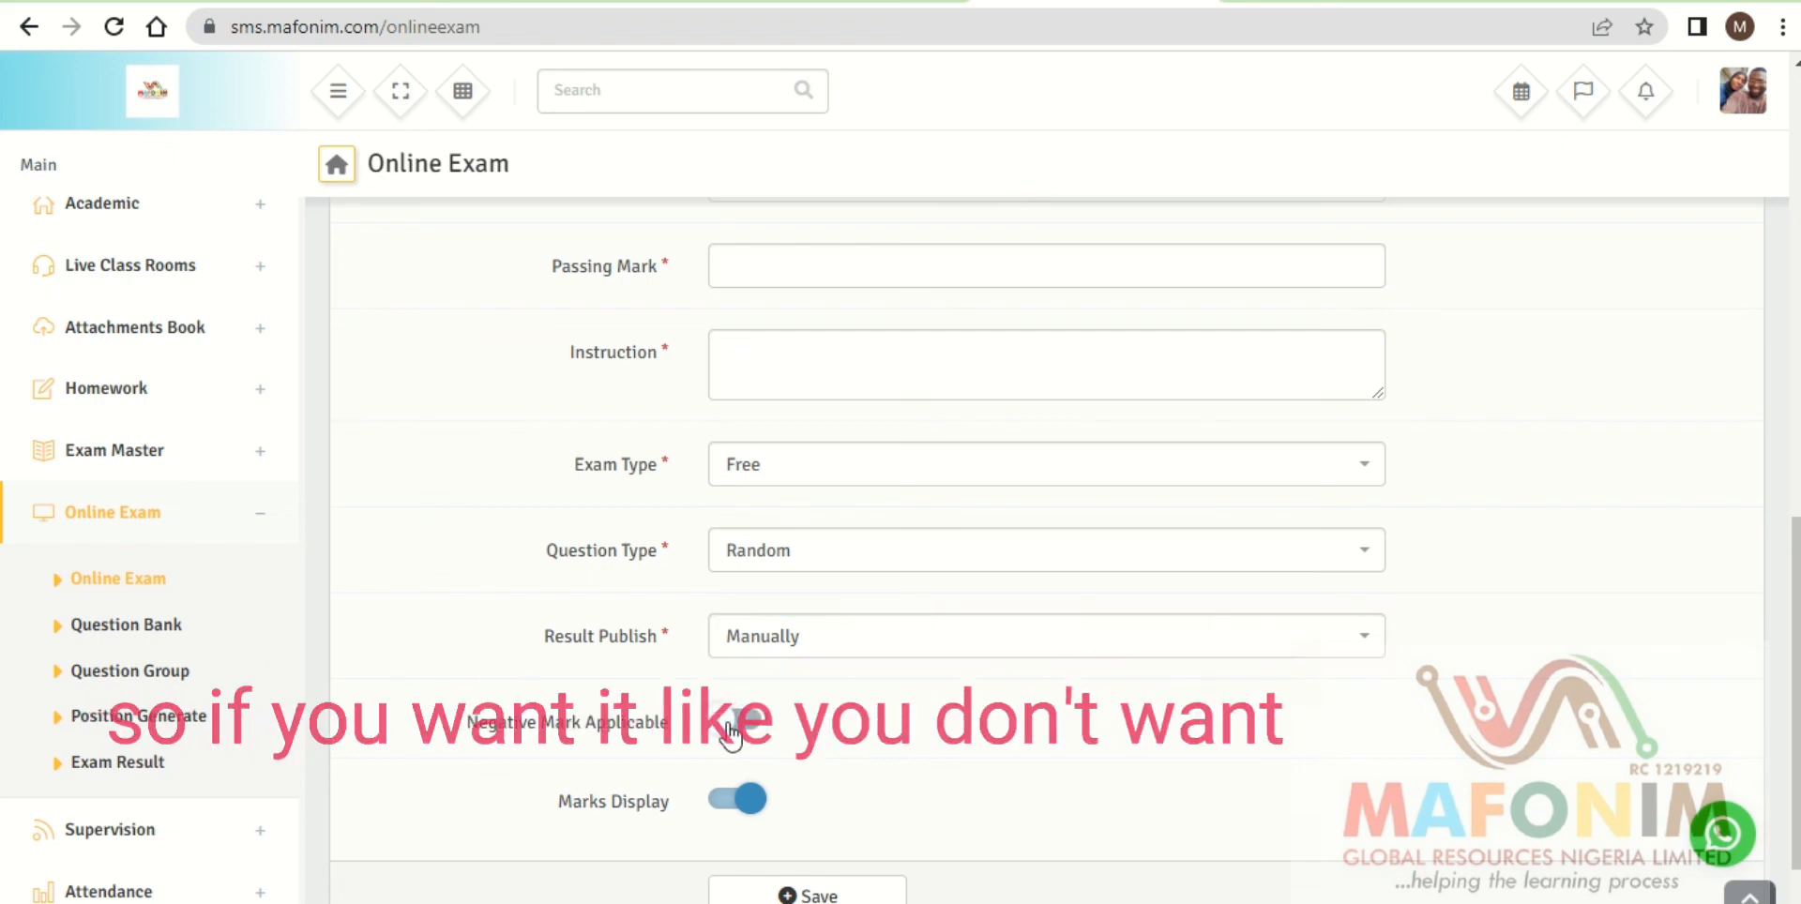
pyautogui.click(730, 736)
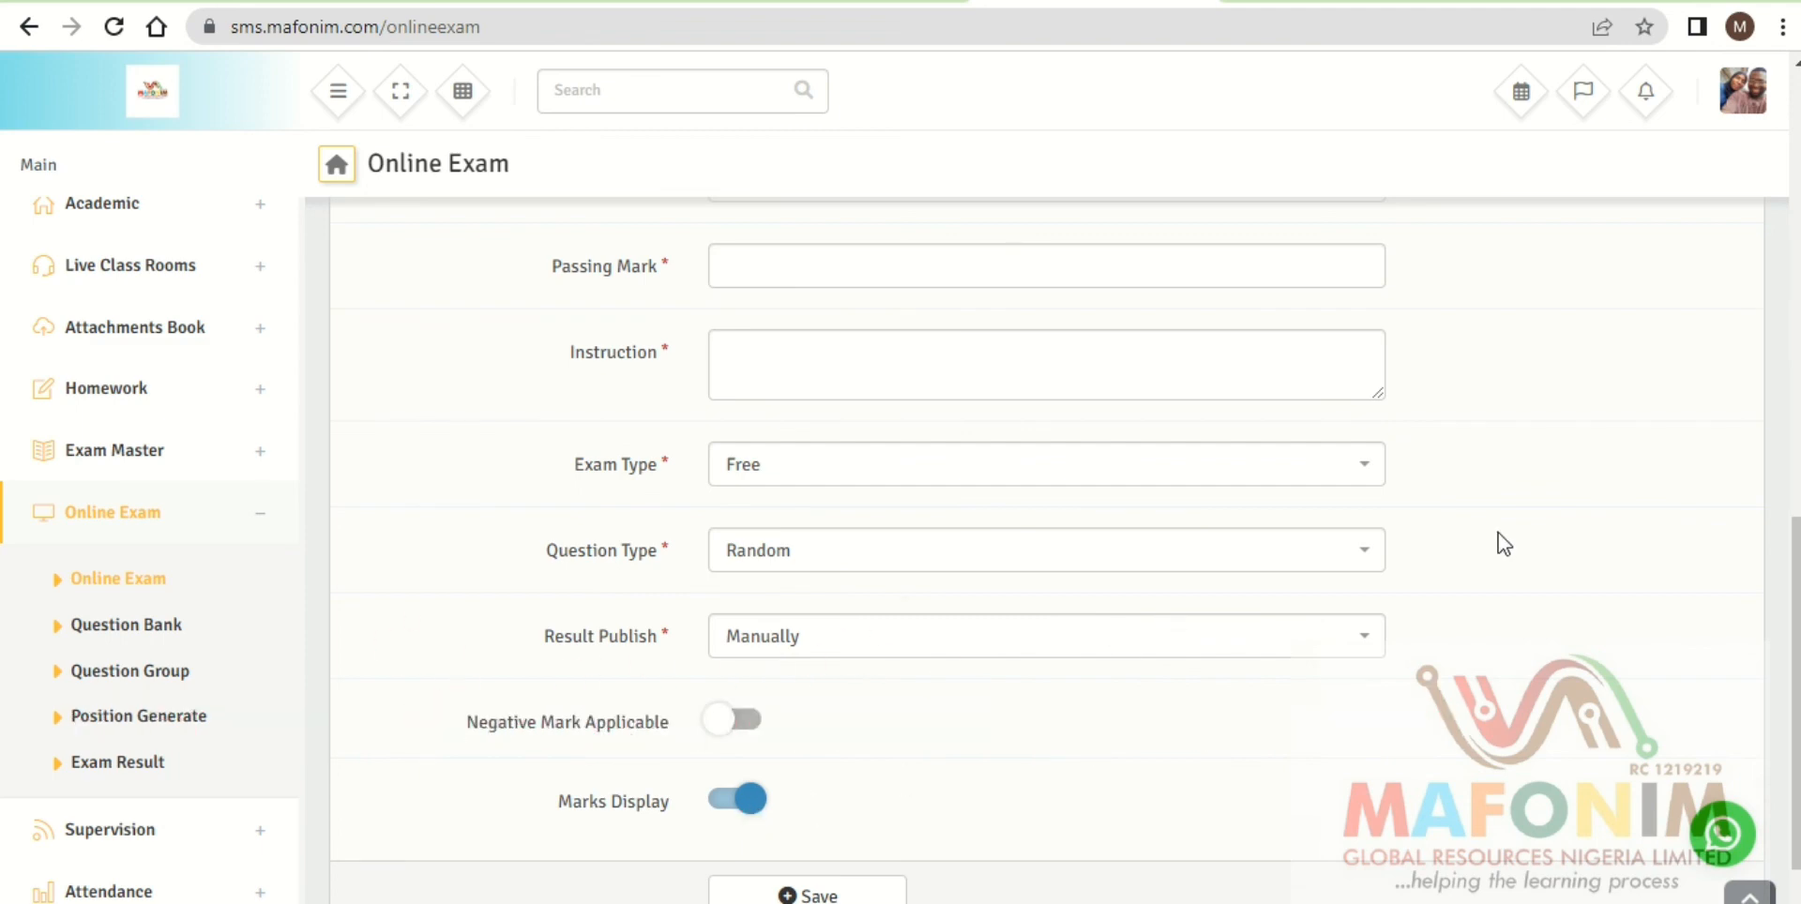
pyautogui.scroll(-1, 1737, 580)
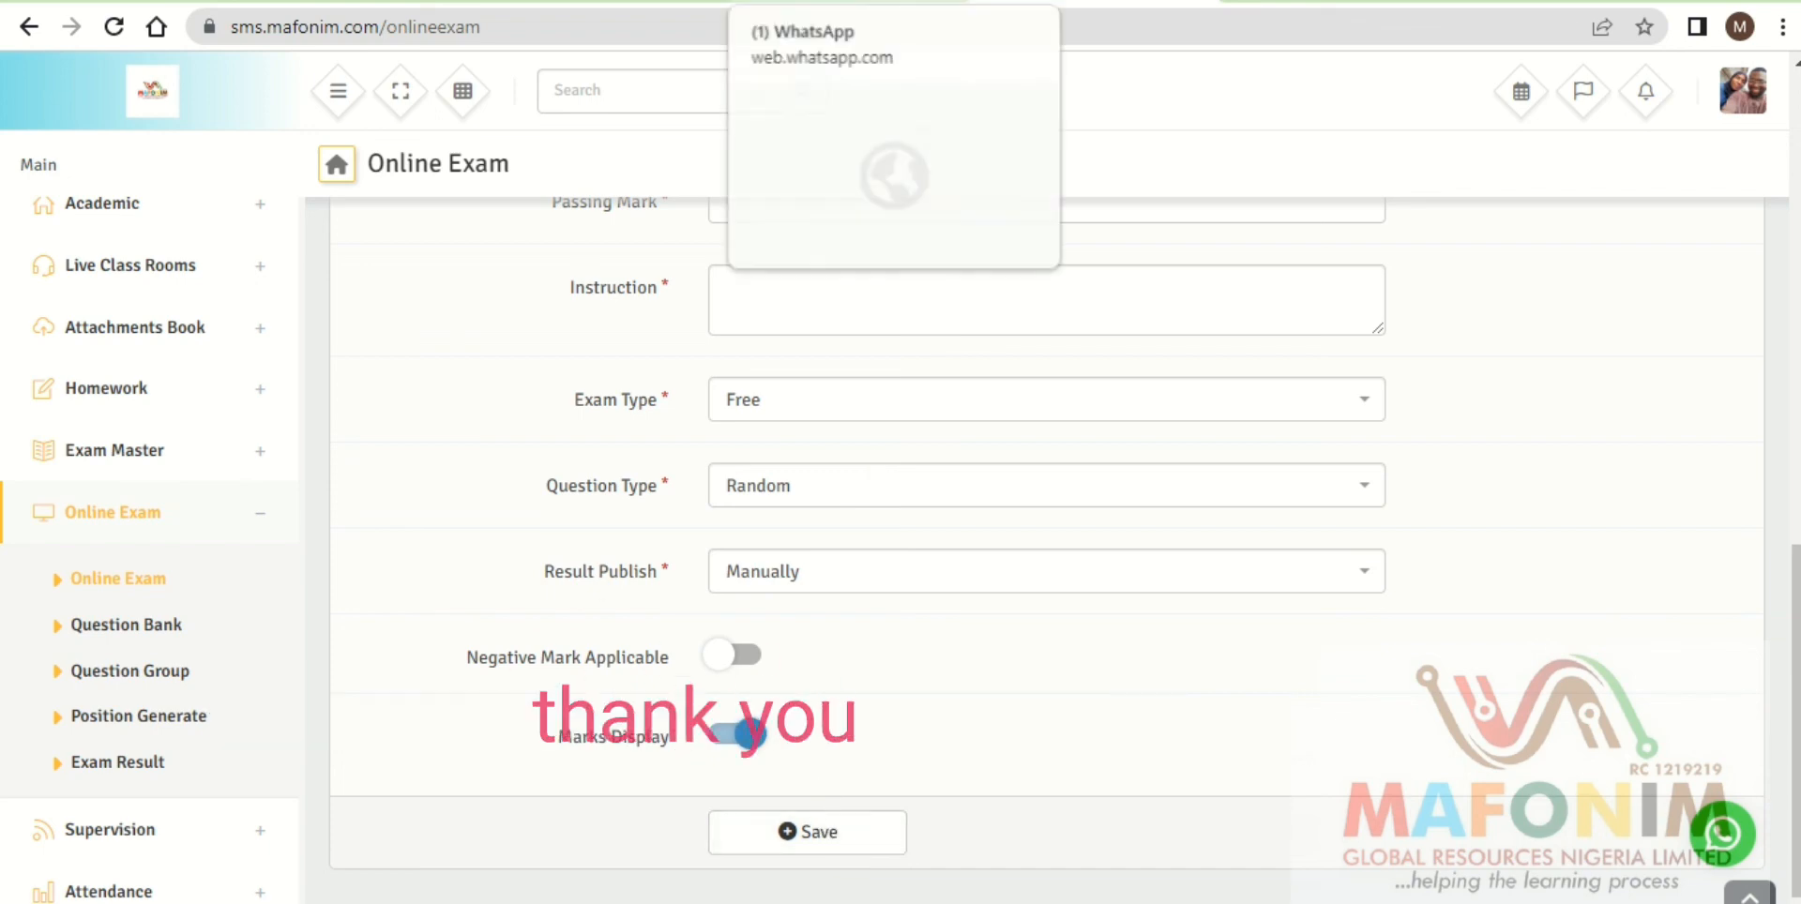
pyautogui.moveTo(872, 1)
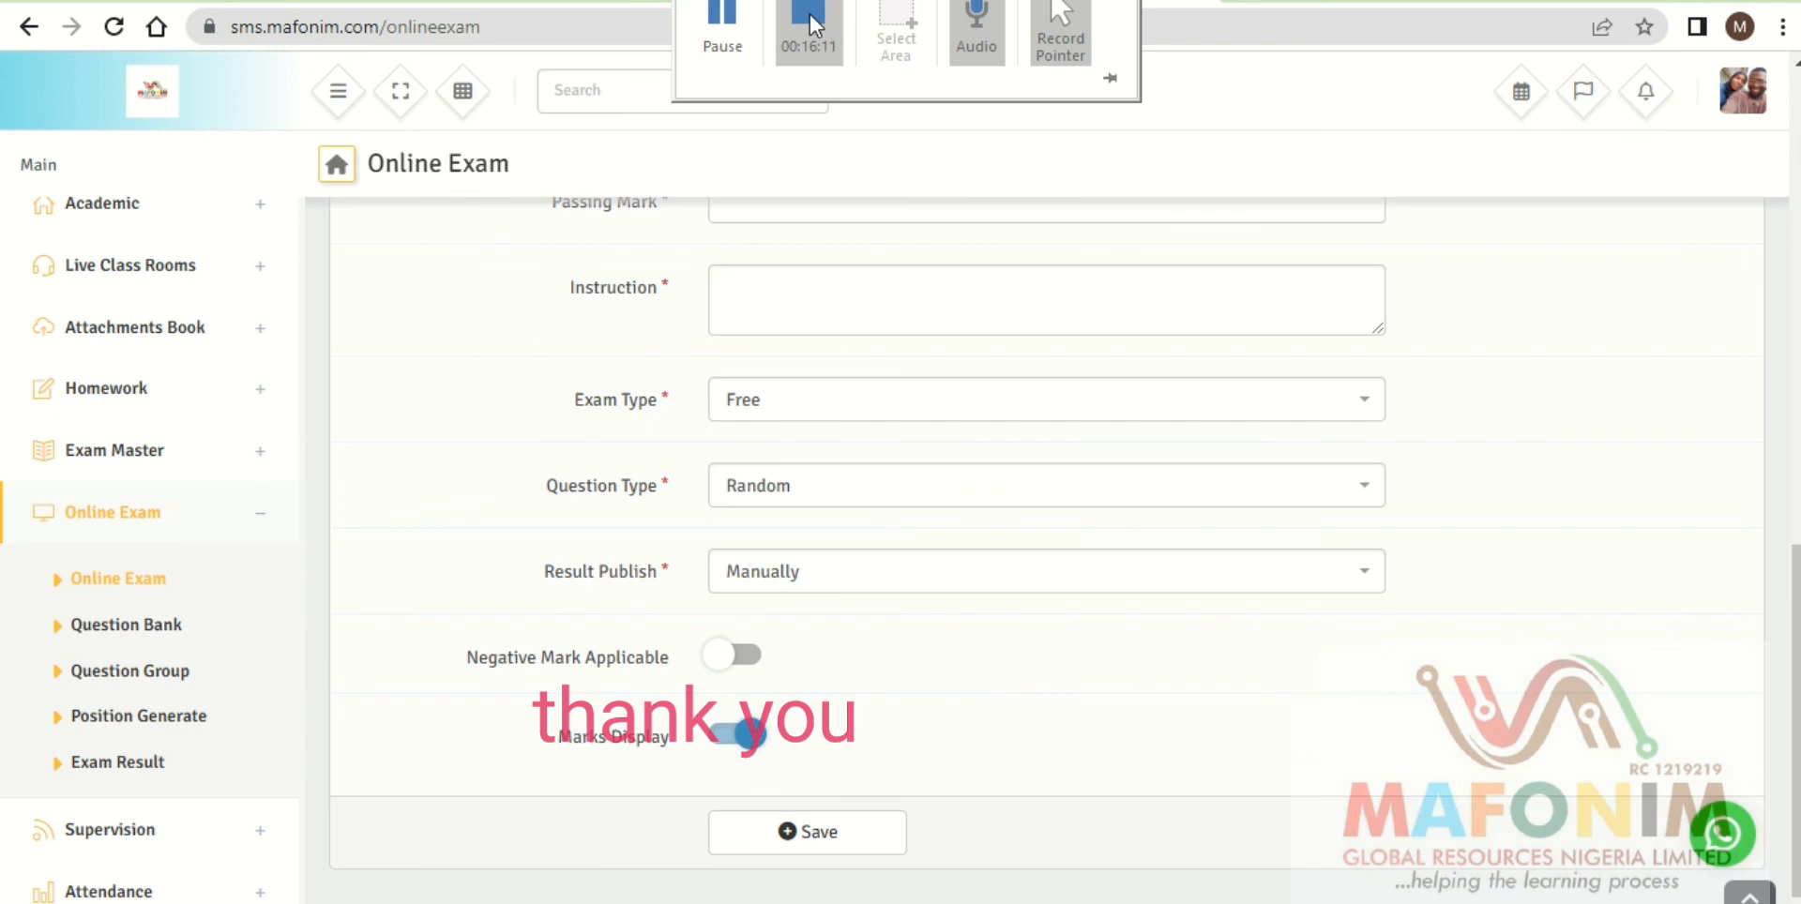